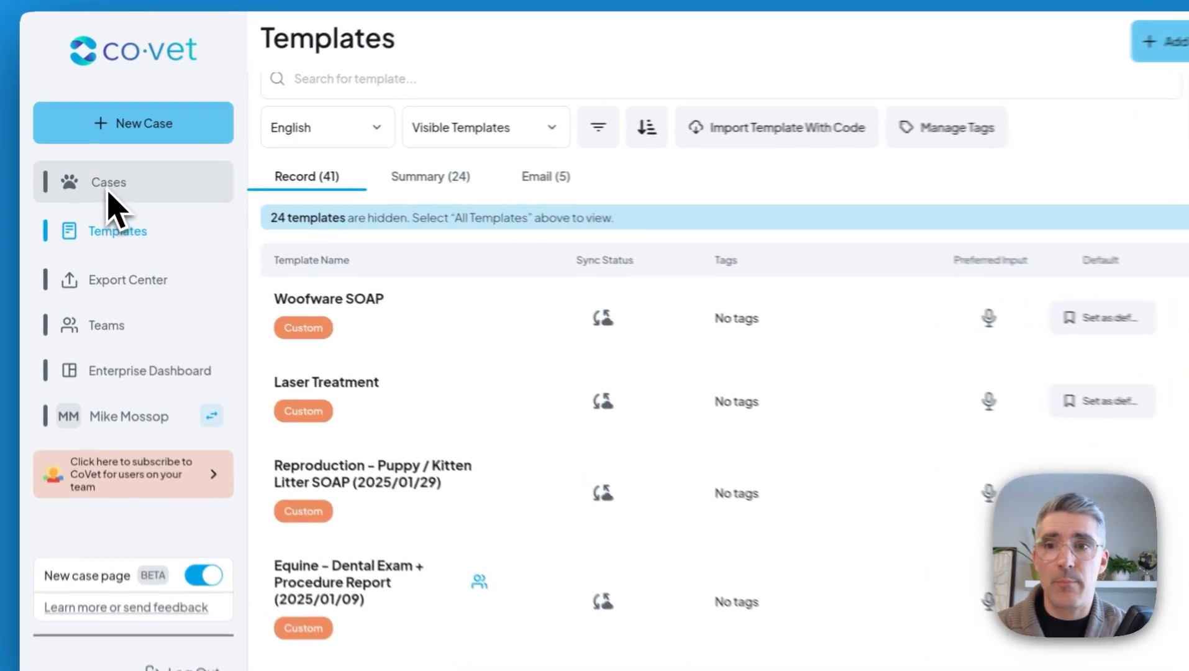
# Open the Boots and Socks case, check its favorite templates, and open the template library for generating a document
pyautogui.click(106, 185)
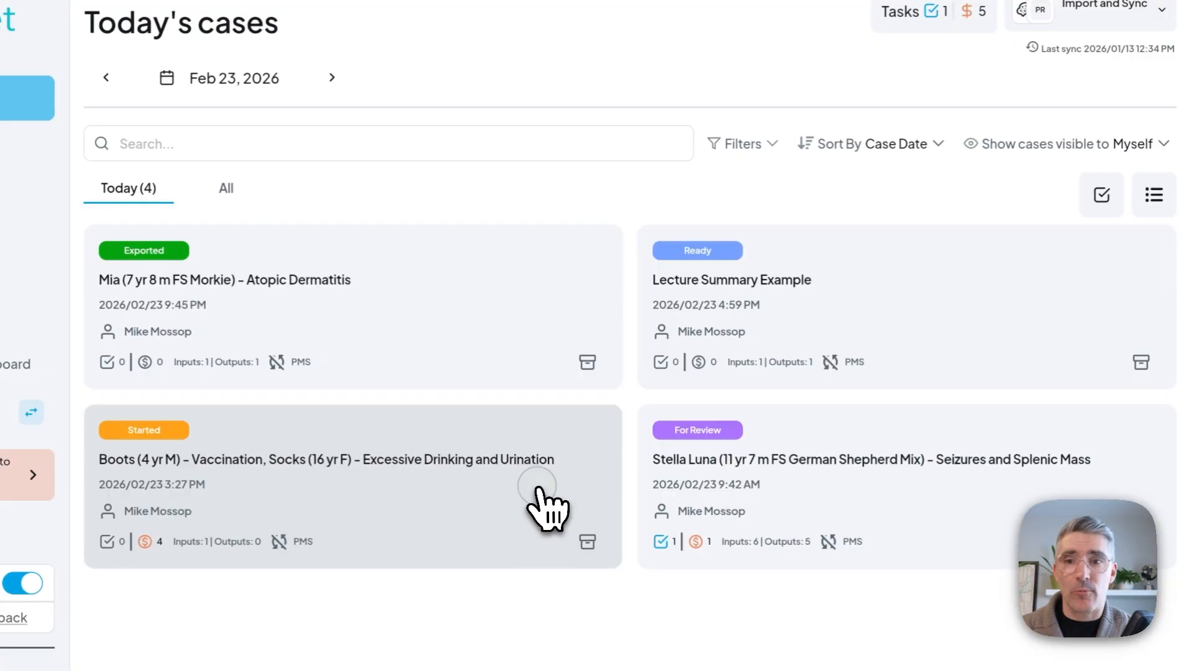
pyautogui.click(733, 523)
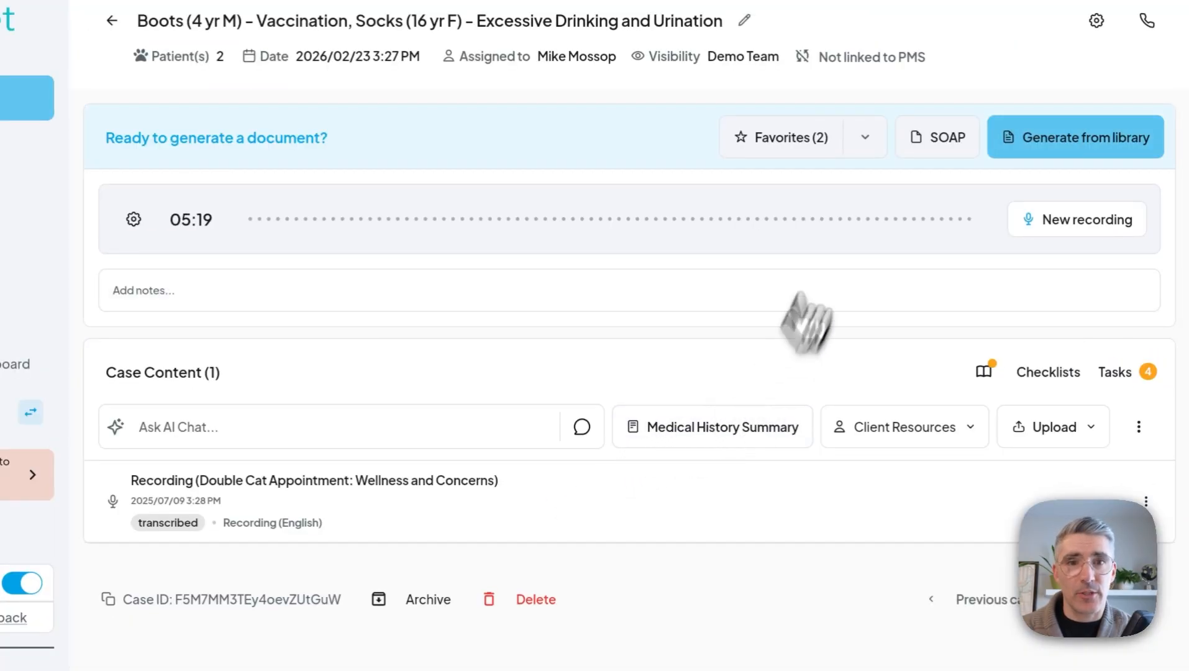
pyautogui.click(865, 138)
pyautogui.click(1082, 153)
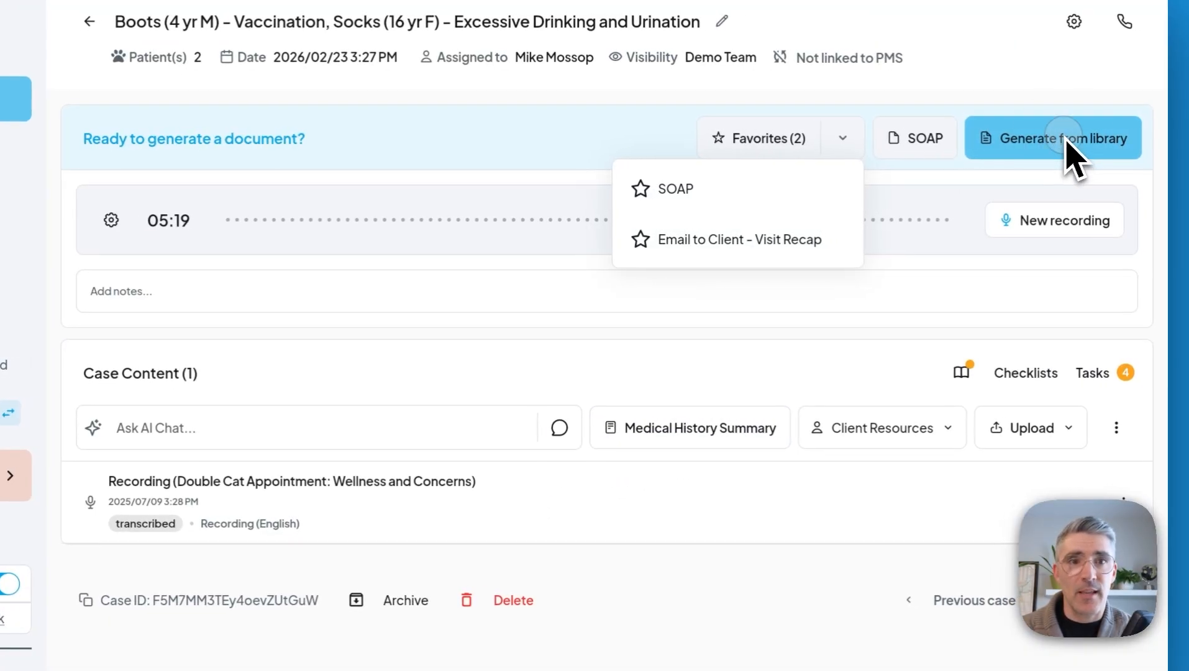
pyautogui.click(1058, 146)
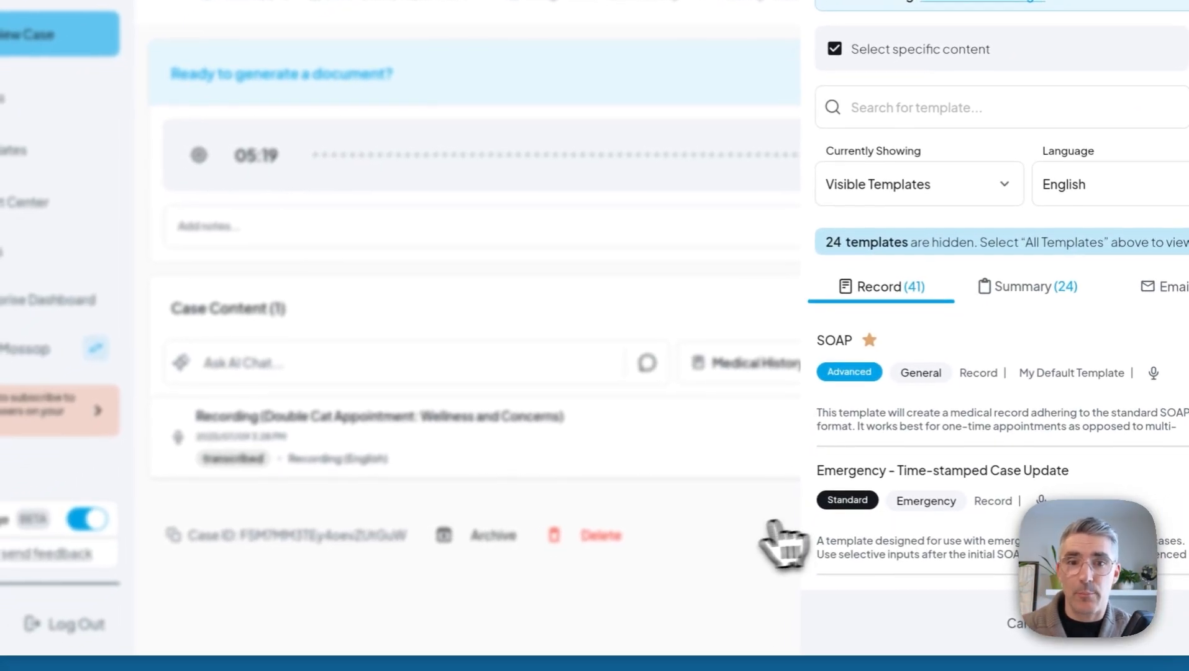
# Close the template library, return to the Templates page and look through the Record templates
pyautogui.click(734, 527)
pyautogui.click(15, 149)
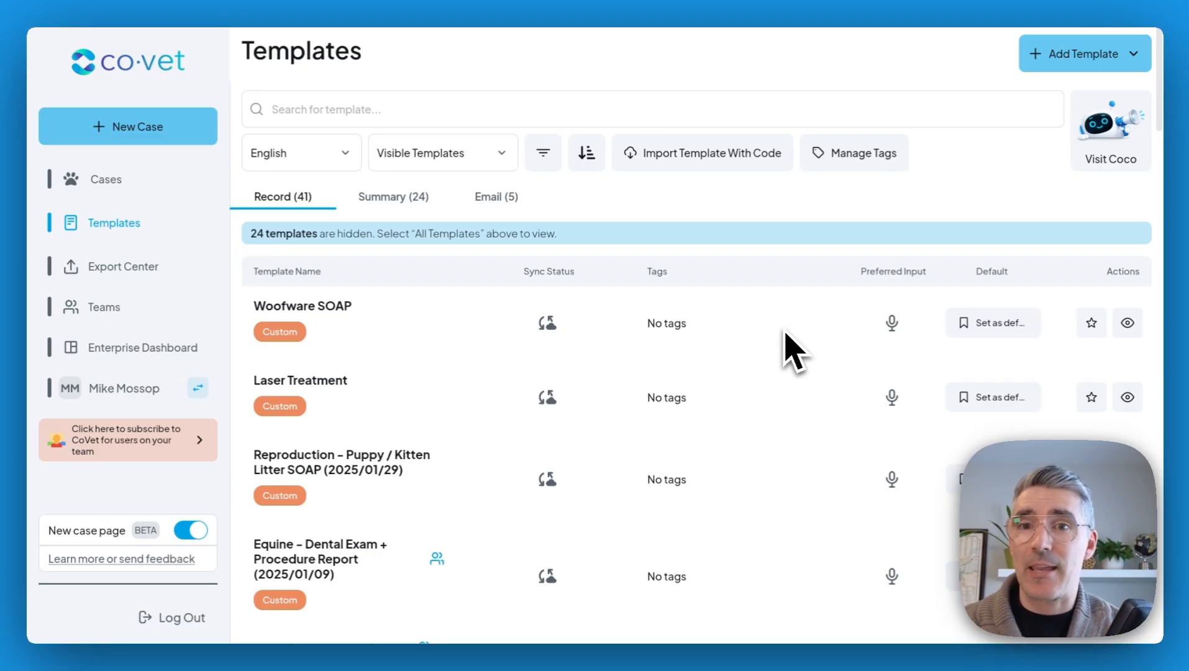
pyautogui.scroll(-2, 433, 360)
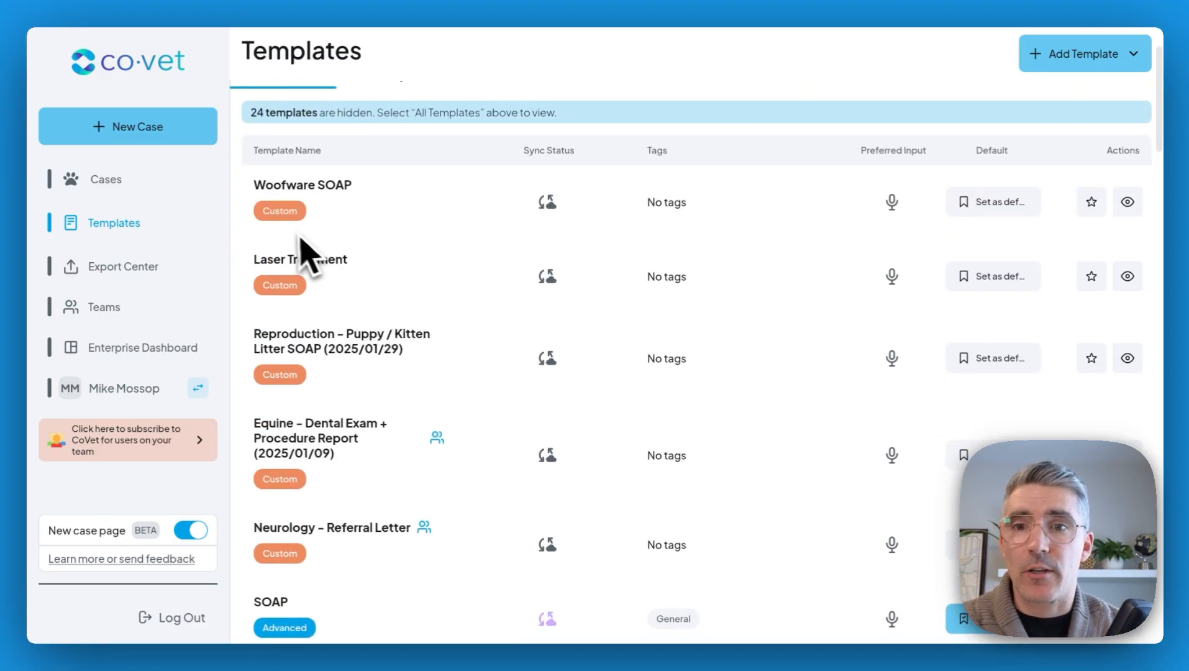
pyautogui.scroll(-4, 305, 246)
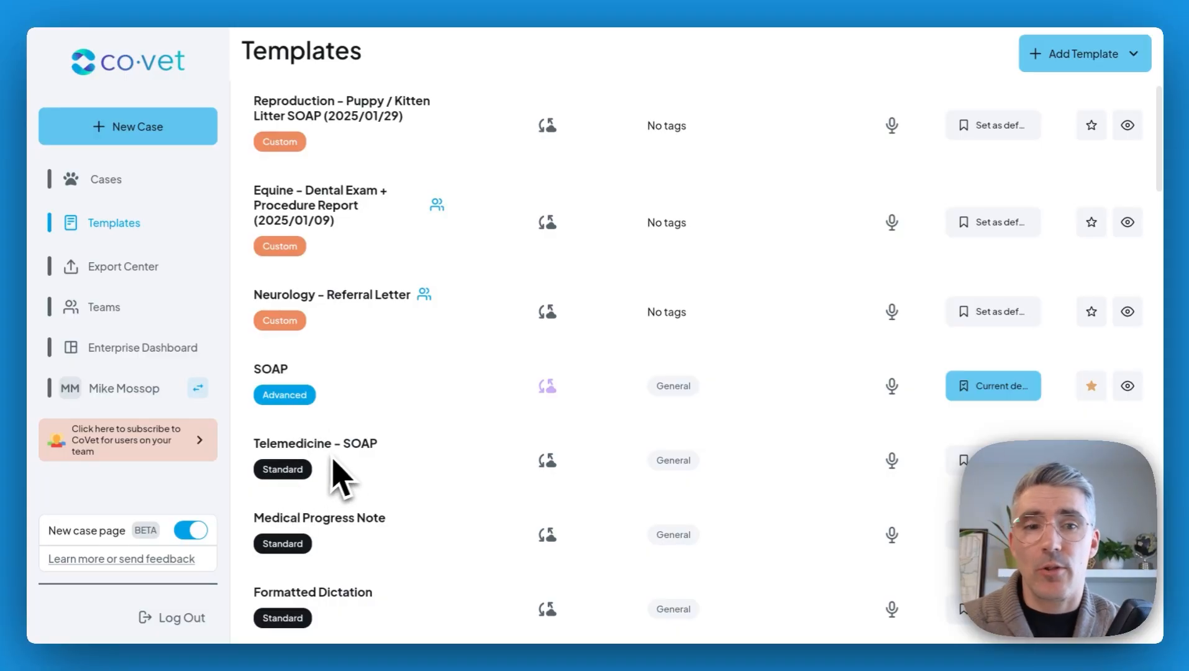
pyautogui.scroll(6, 395, 407)
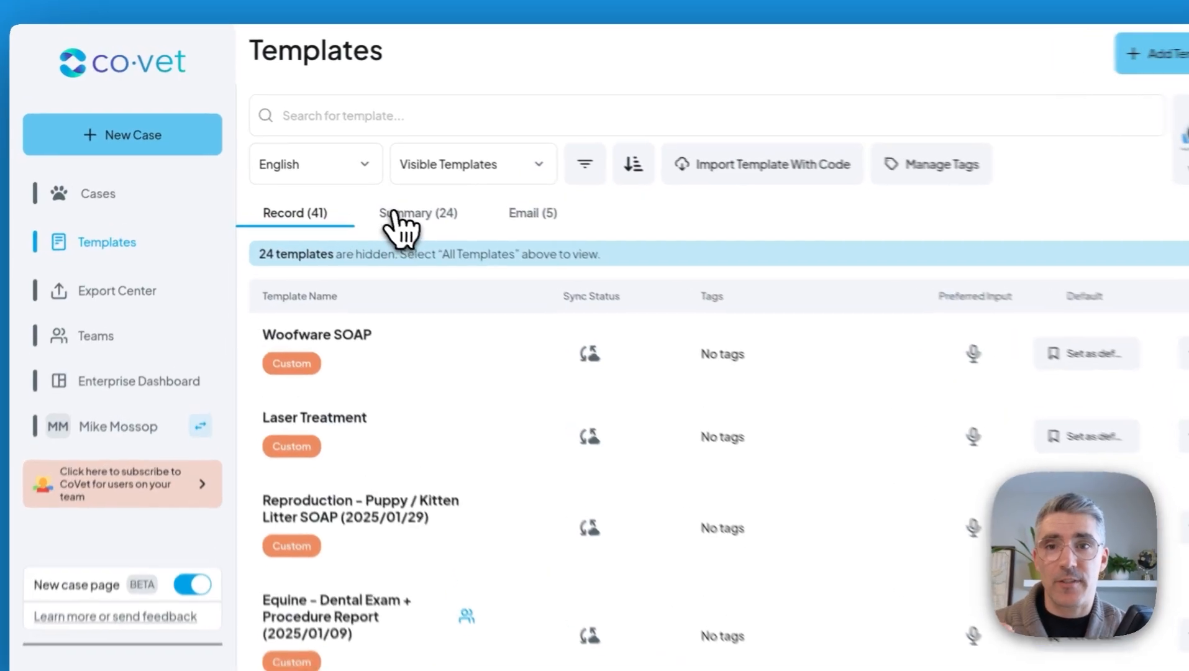
# View the Summary and Email template lists and return to the Record templates
pyautogui.click(397, 214)
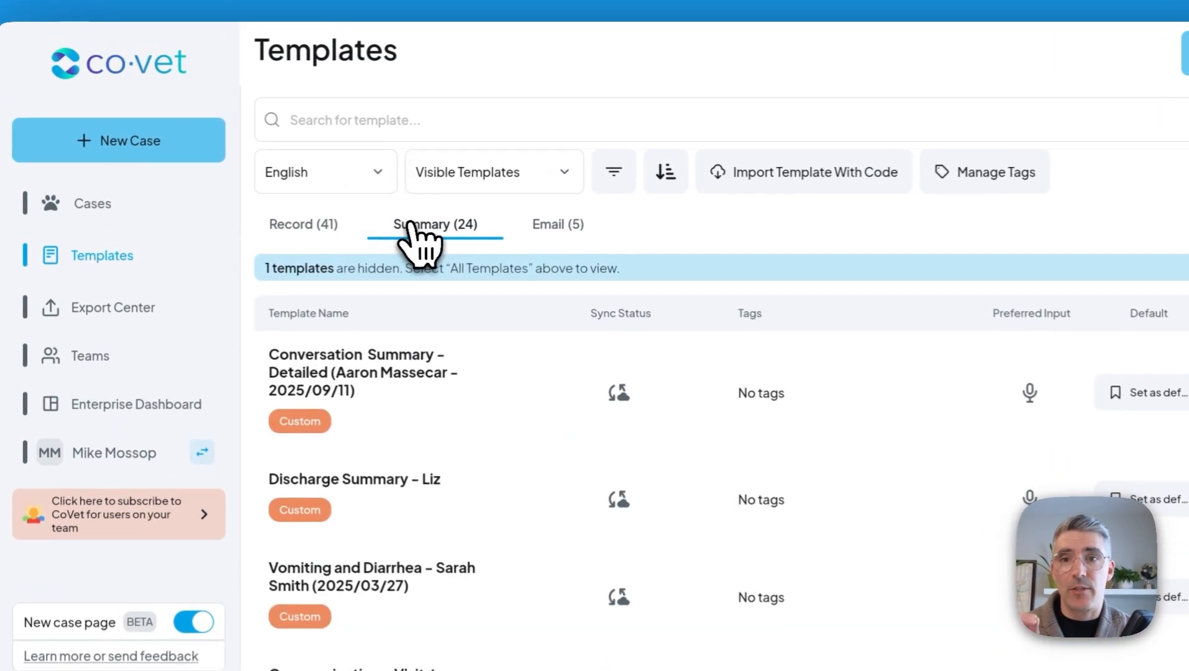
pyautogui.click(534, 214)
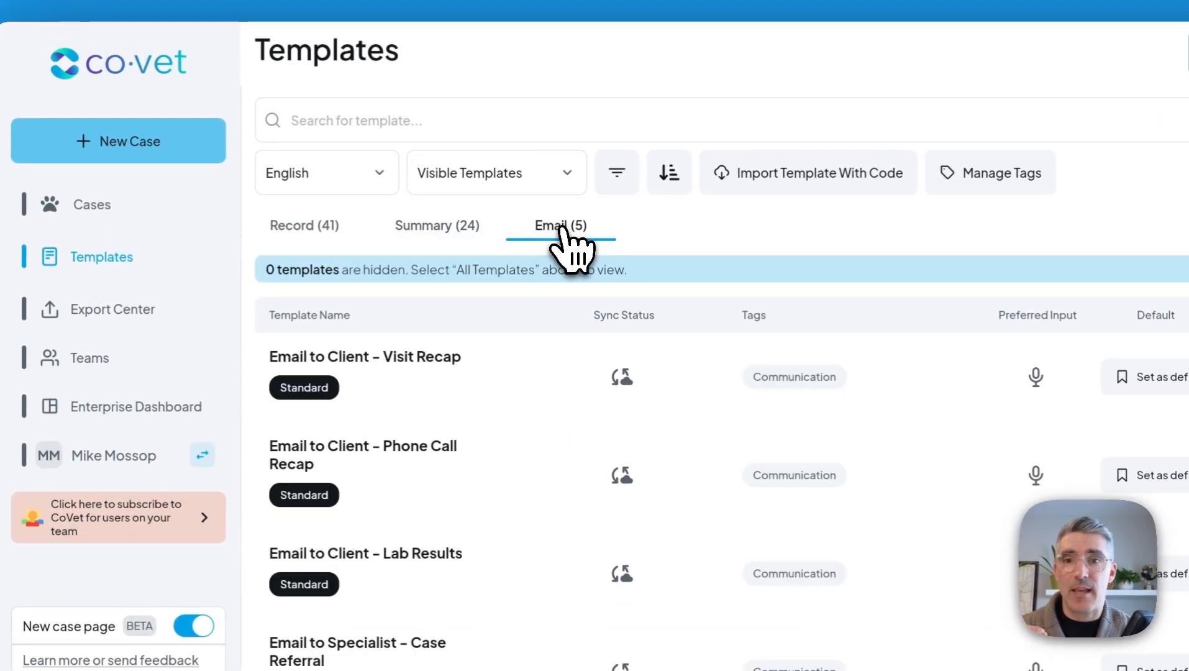
pyautogui.click(304, 233)
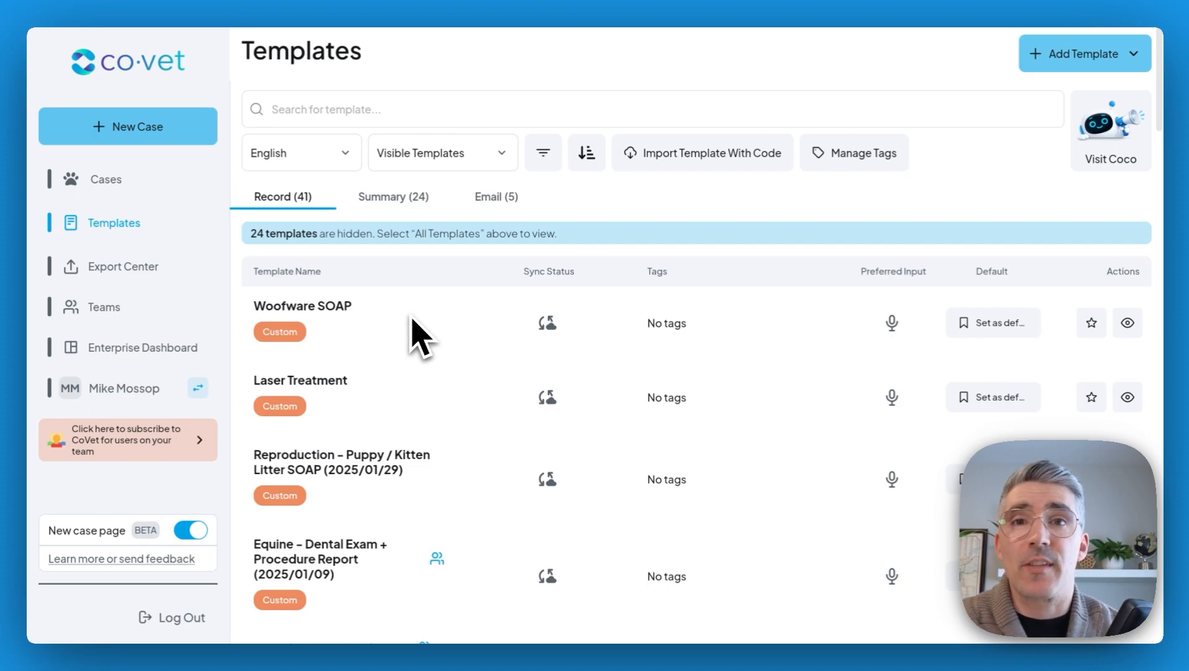
# Open the standard Medical Progress Note template from the Record list and expand its section to view the body
pyautogui.scroll(-8, 421, 338)
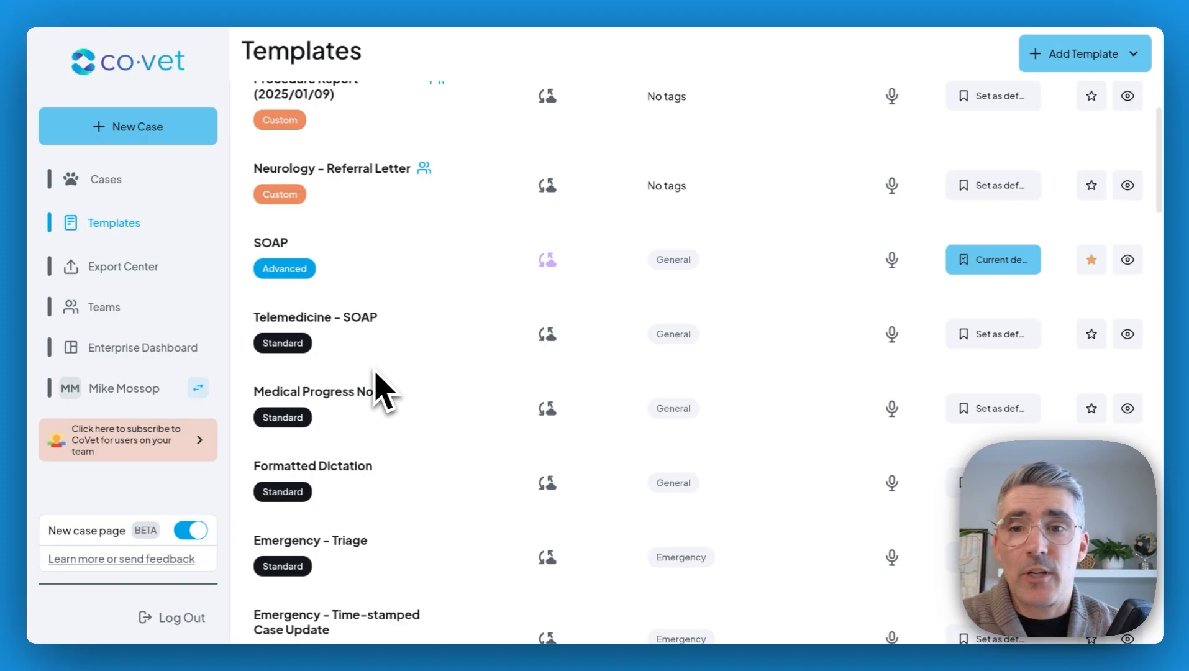
pyautogui.scroll(7, 375, 371)
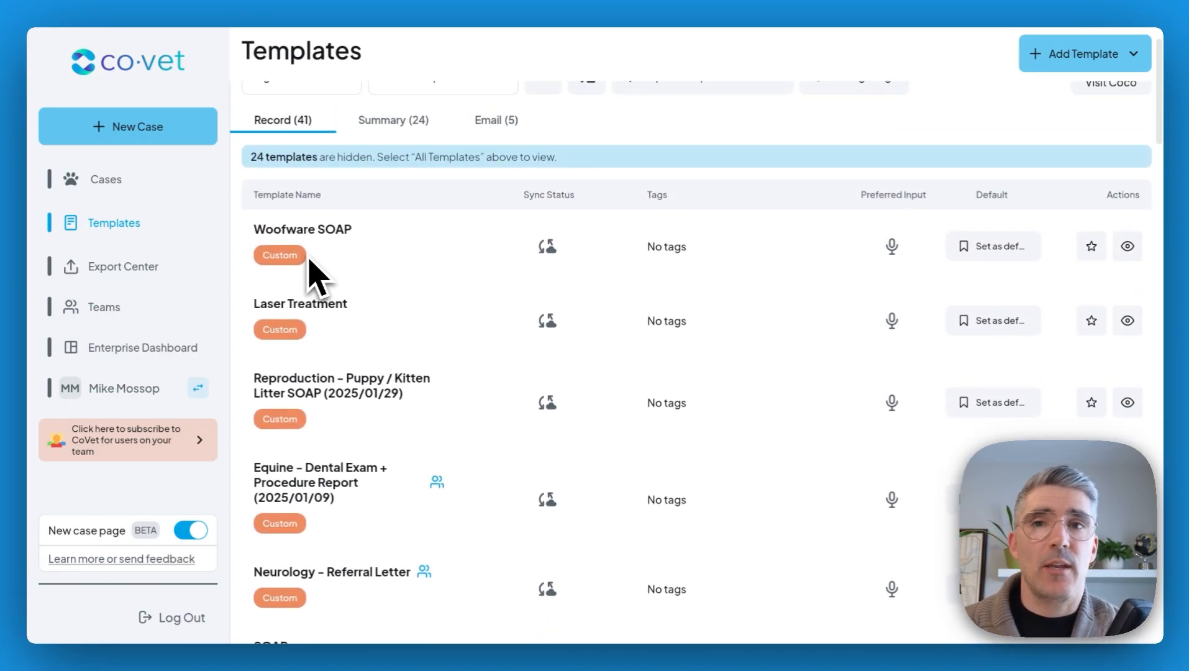
pyautogui.scroll(1, 311, 263)
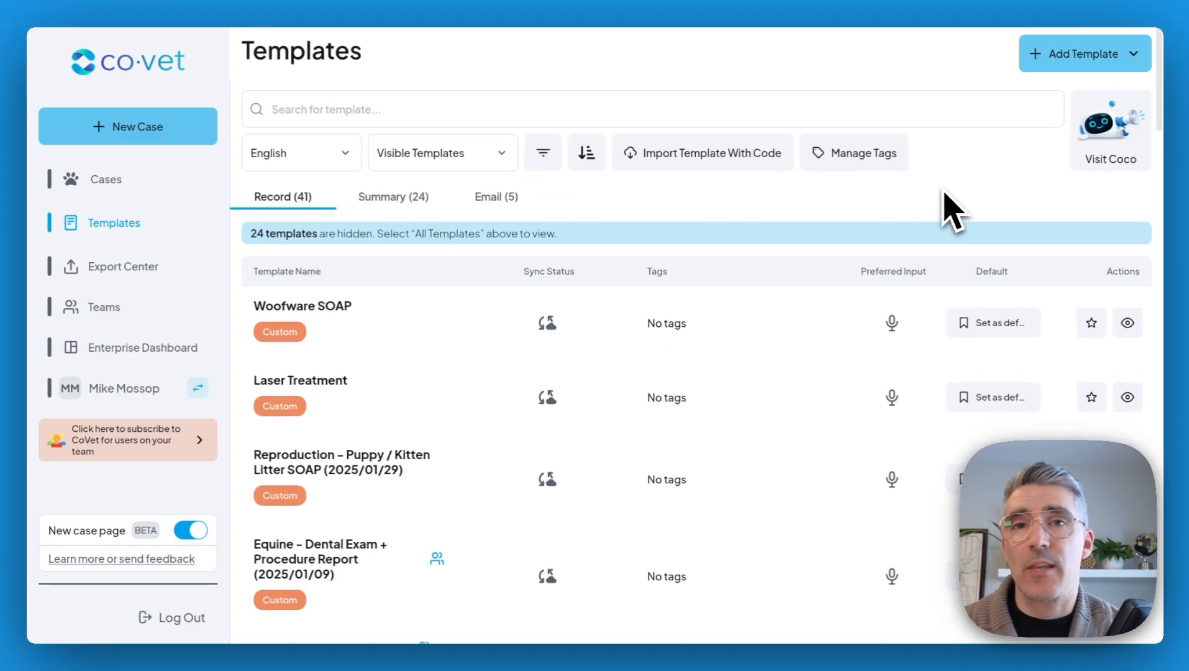
pyautogui.scroll(-7, 549, 344)
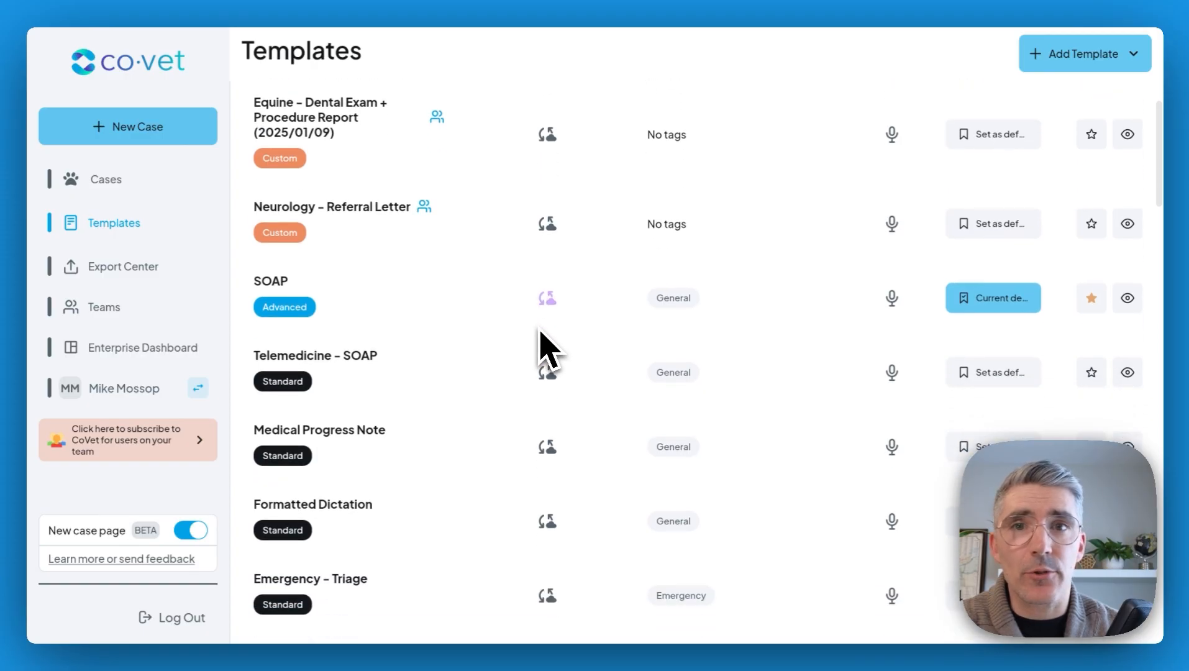
pyautogui.click(341, 444)
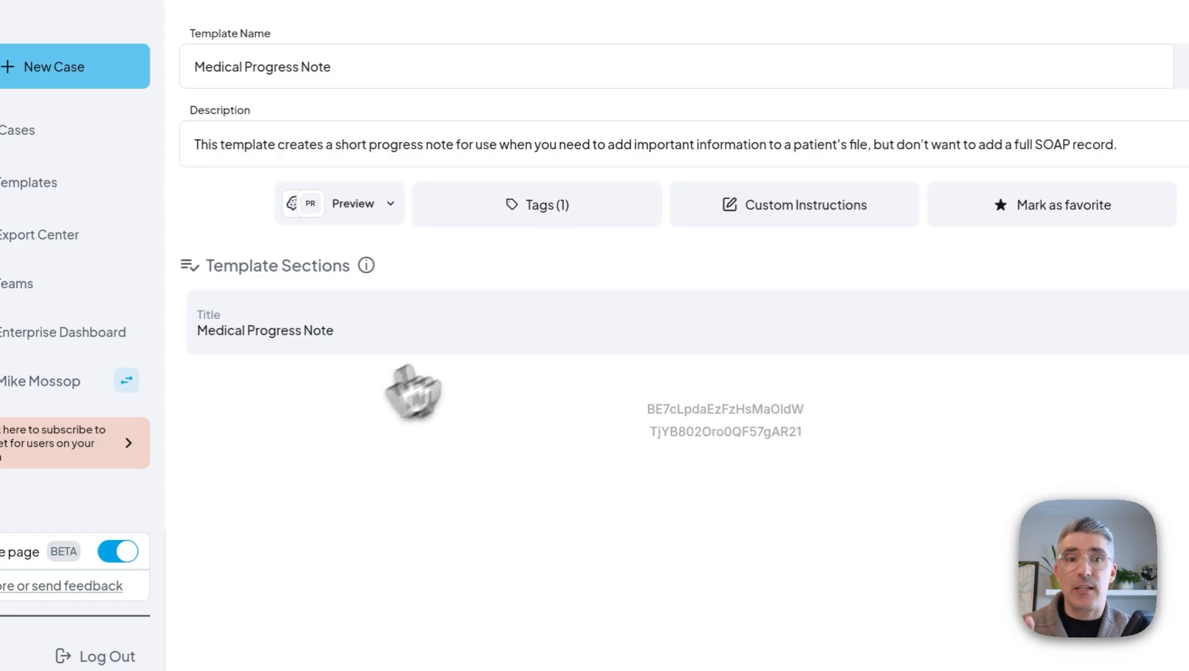
pyautogui.click(1113, 335)
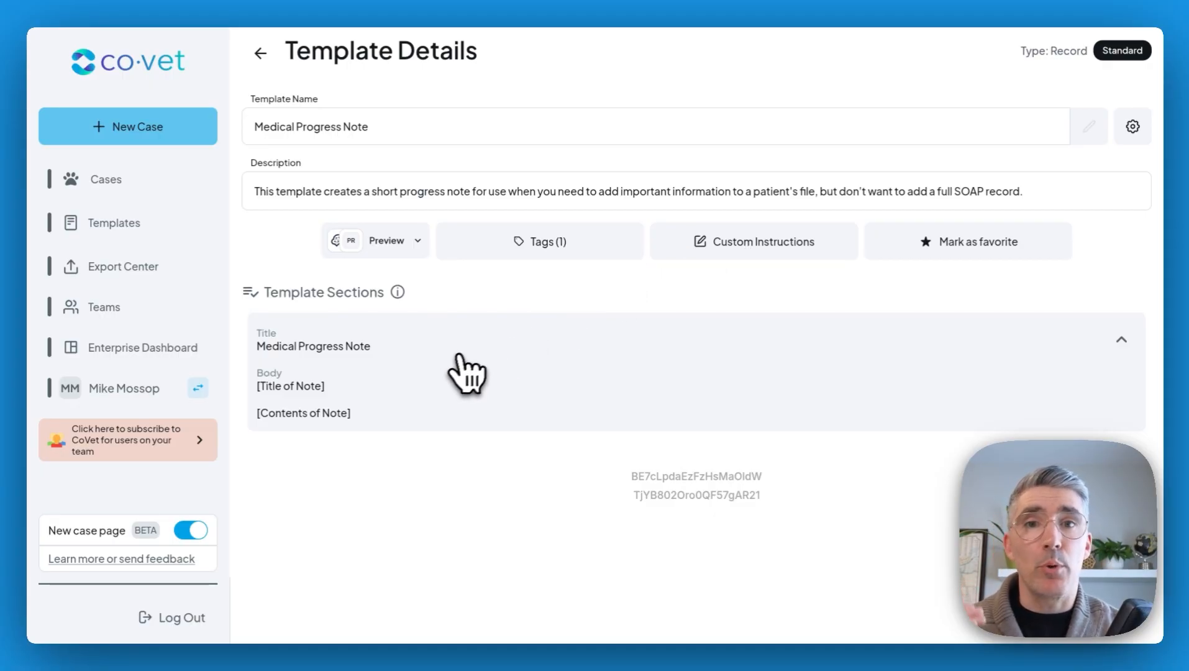
# Open the custom instructions editor of the Medical Progress Note template and cancel it
pyautogui.click(738, 244)
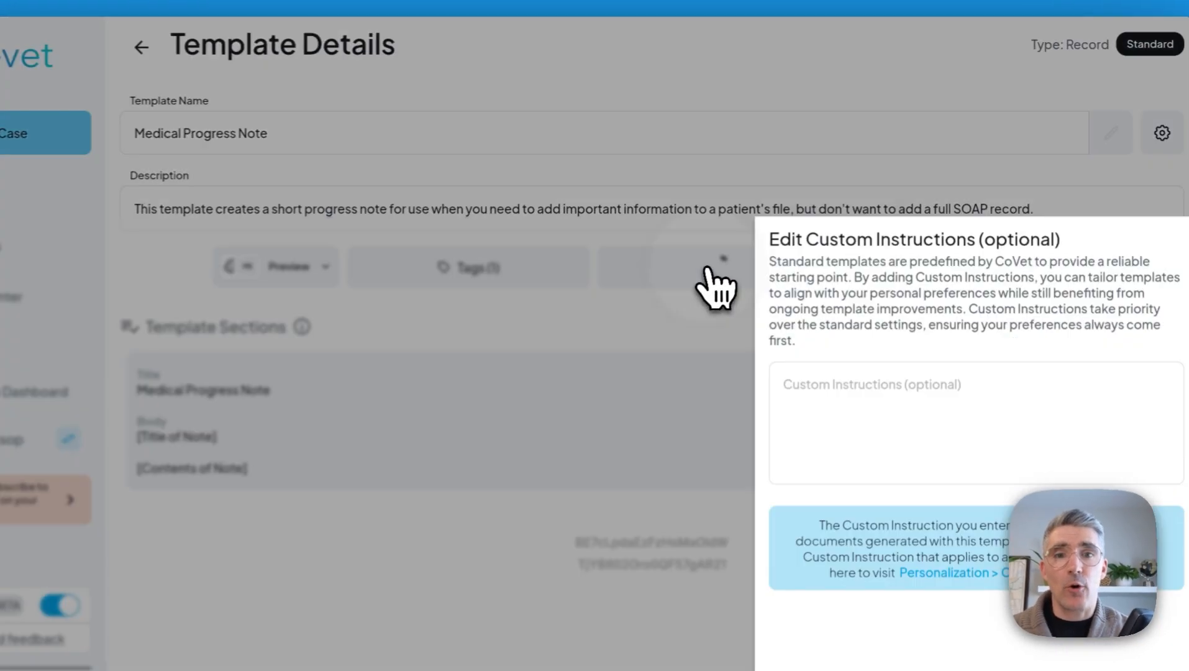
pyautogui.click(782, 204)
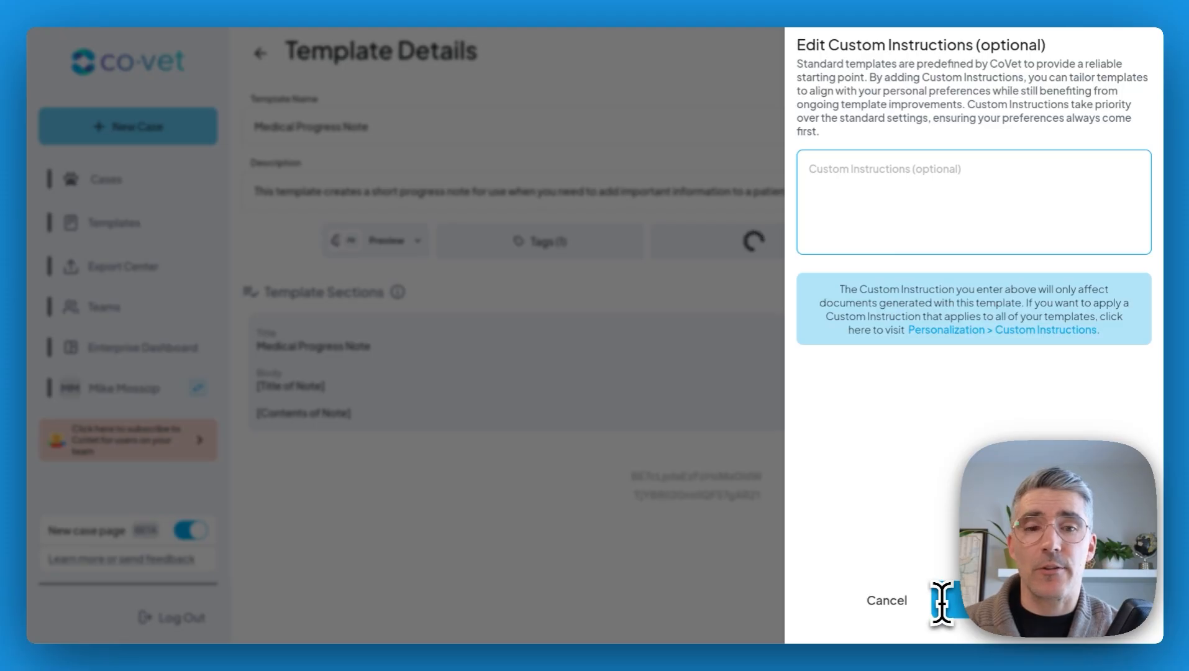
pyautogui.click(887, 600)
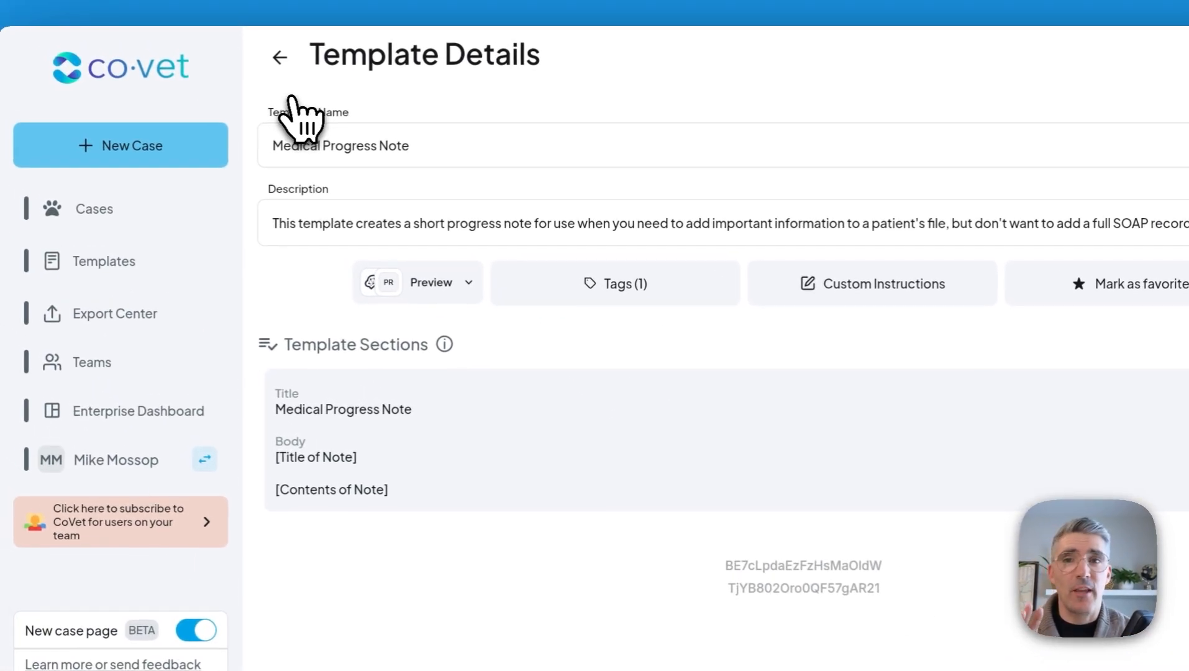
# Return to the template list and open the advanced SOAP template
pyautogui.click(280, 57)
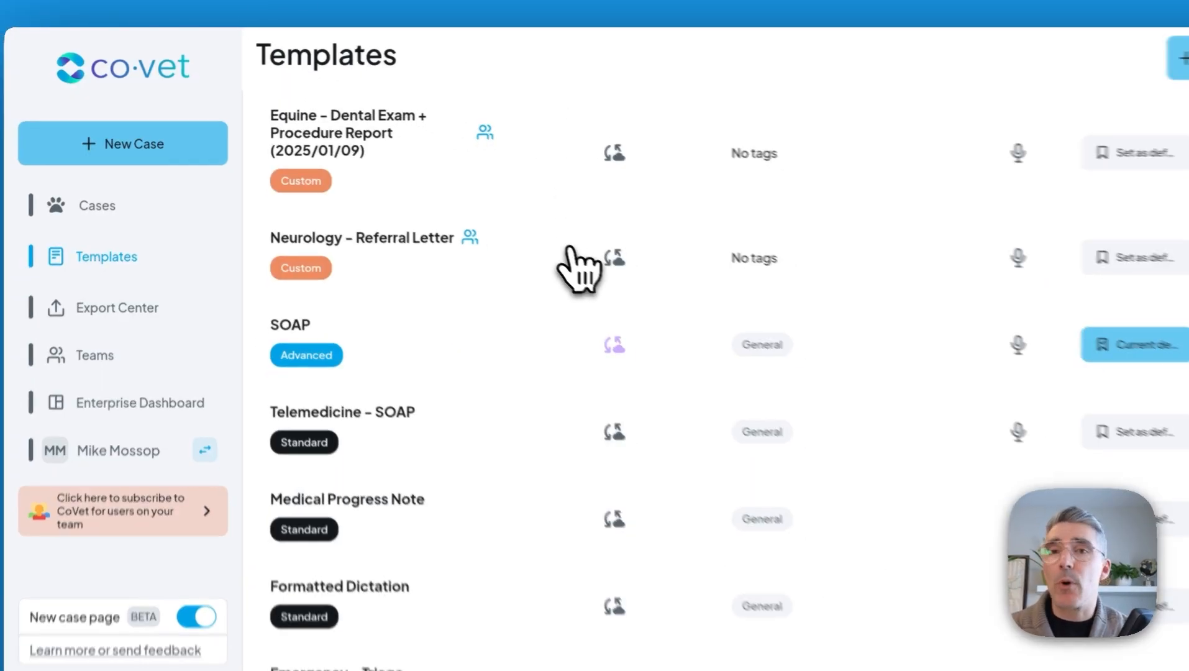
pyautogui.scroll(6, 578, 267)
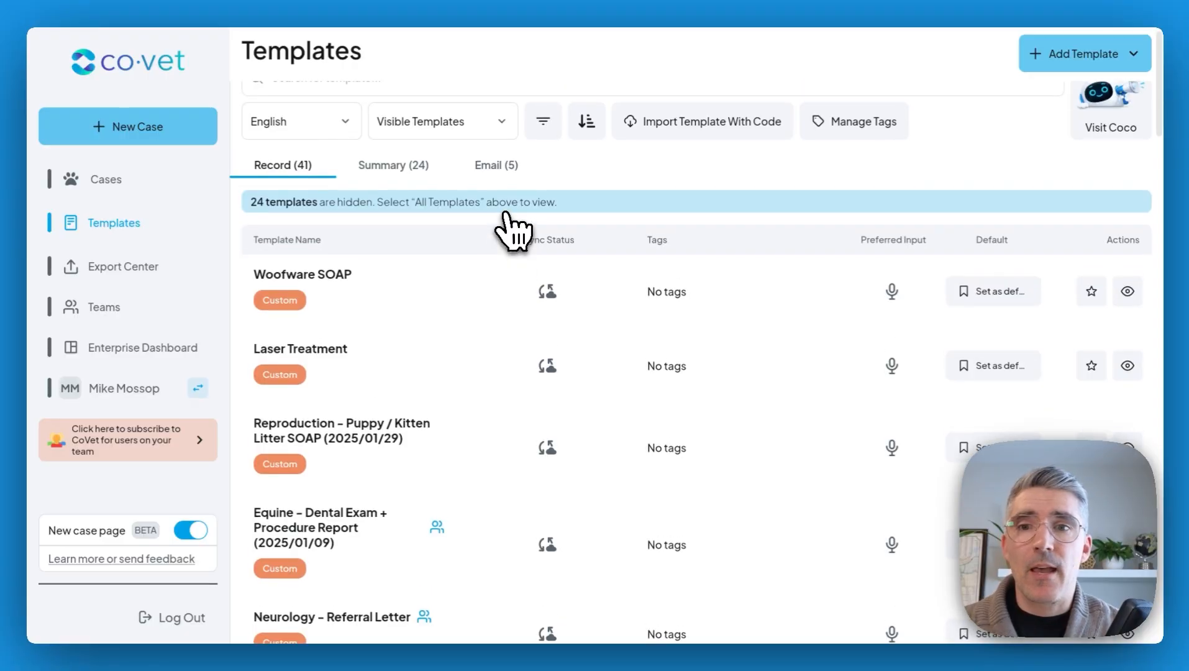
pyautogui.scroll(-5, 513, 230)
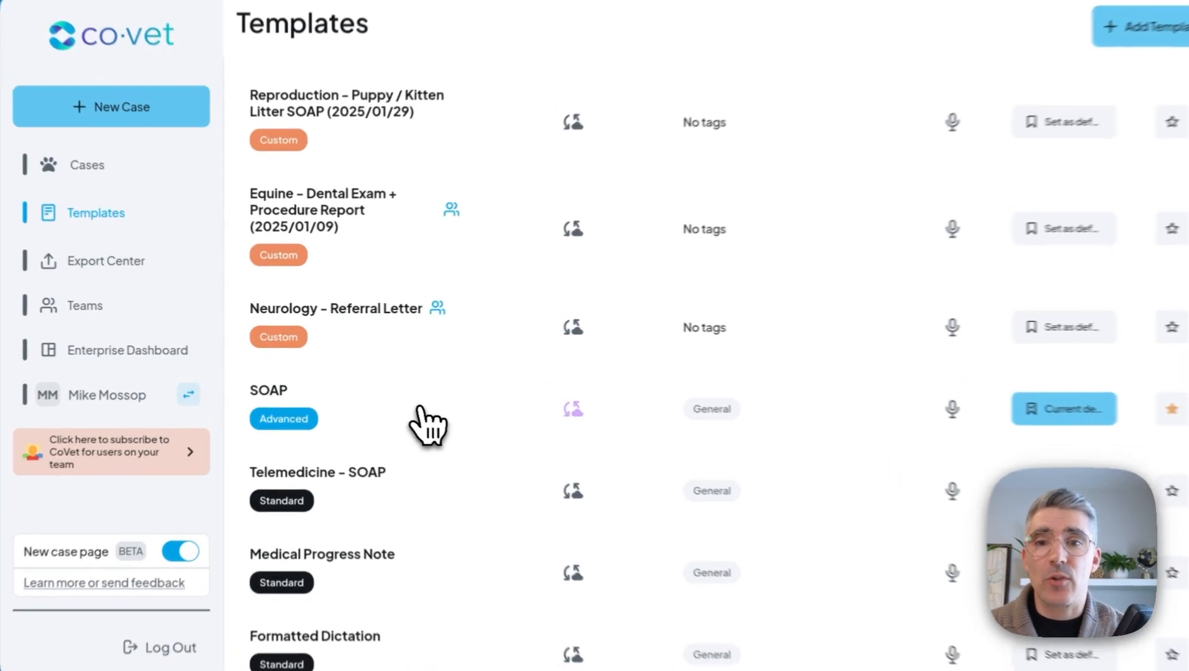
pyautogui.click(409, 407)
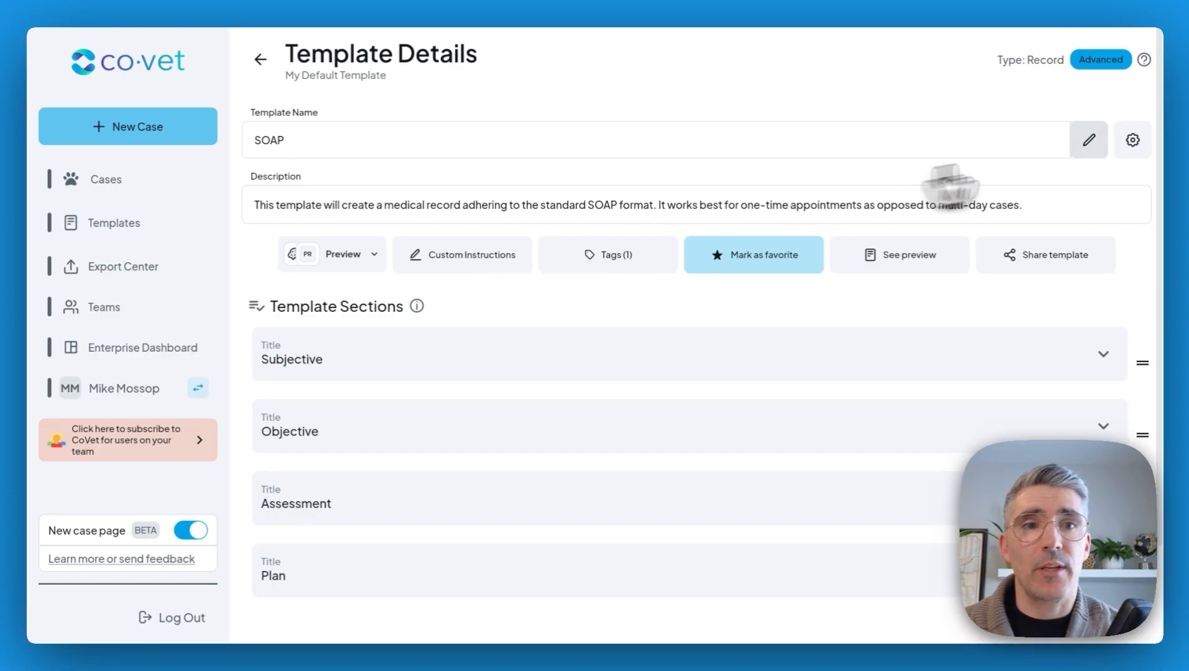
# View the SOAP template's additional options, including the Highlight Abnormal Findings settings, and close them
pyautogui.click(1133, 140)
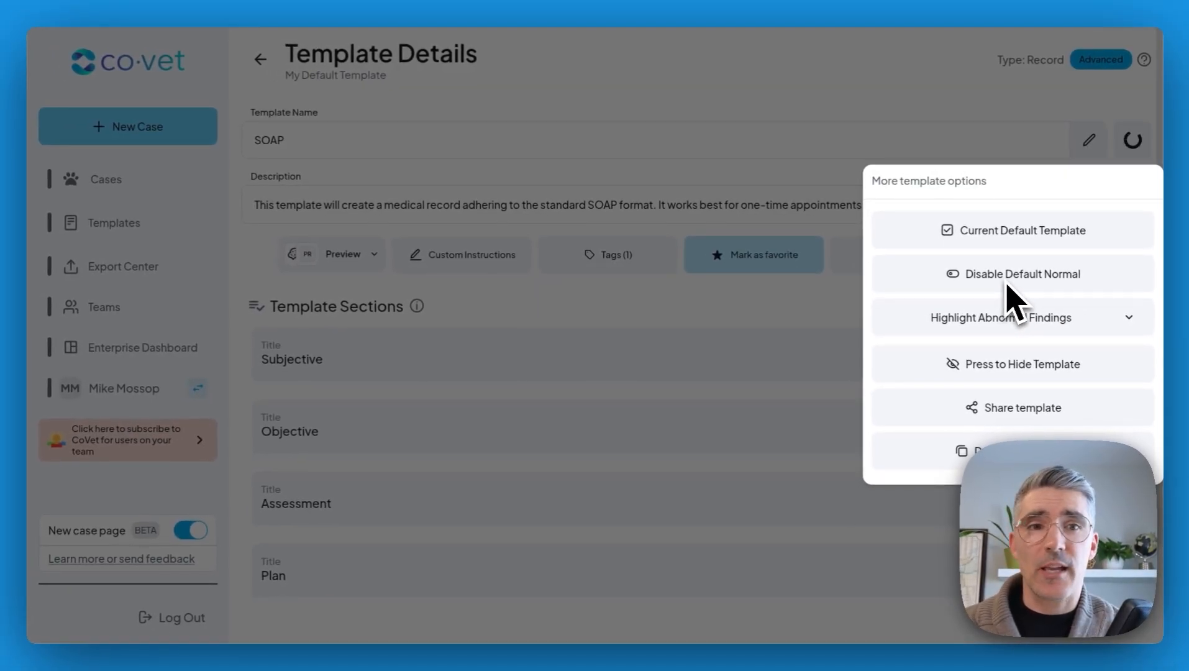
pyautogui.click(1022, 318)
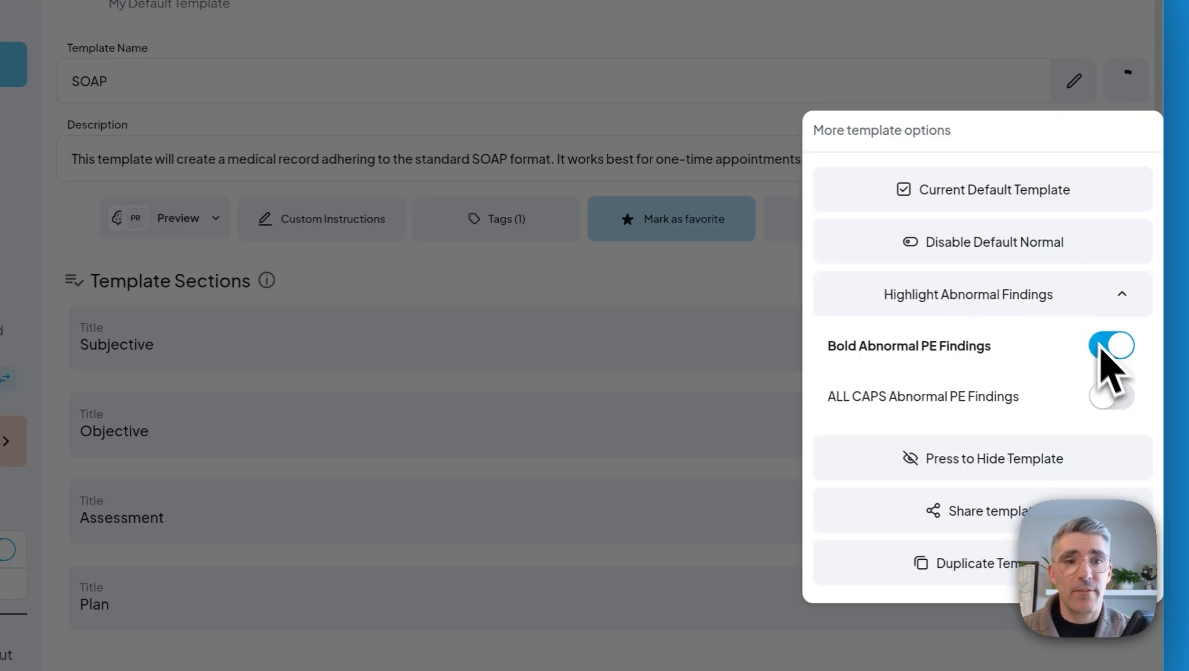
pyautogui.click(1122, 305)
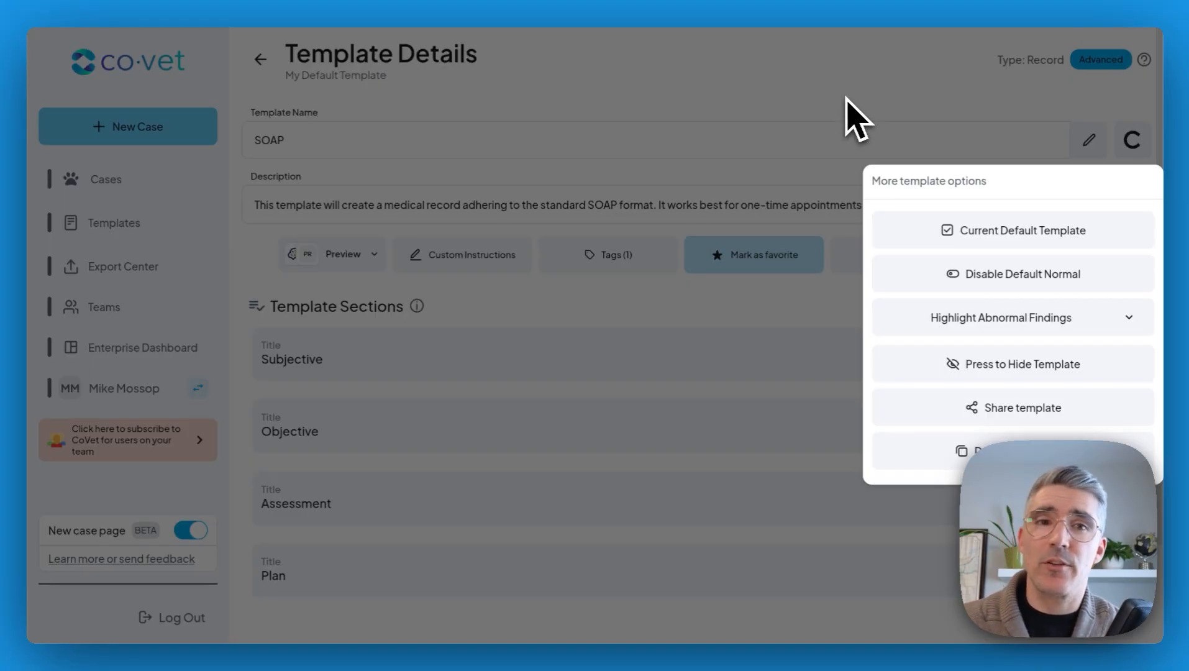
pyautogui.click(847, 98)
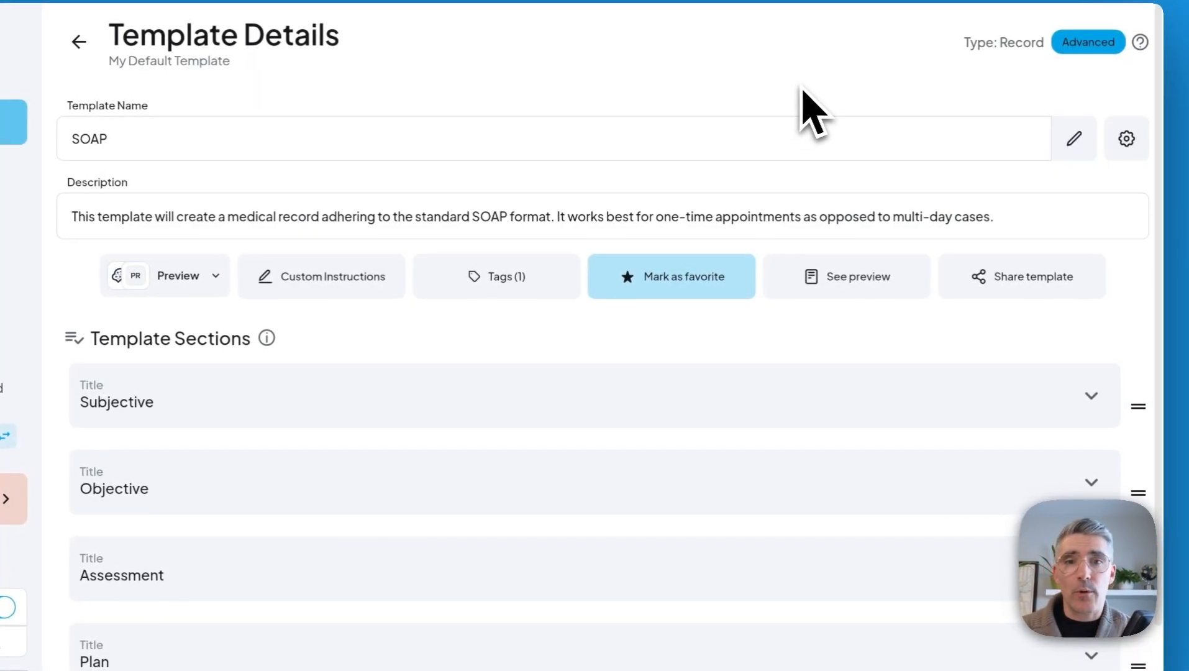
# Expand the Objective section of the SOAP template and try to reorder the Current Weight element in its subsection
pyautogui.scroll(-1, 804, 111)
pyautogui.moveTo(1103, 436)
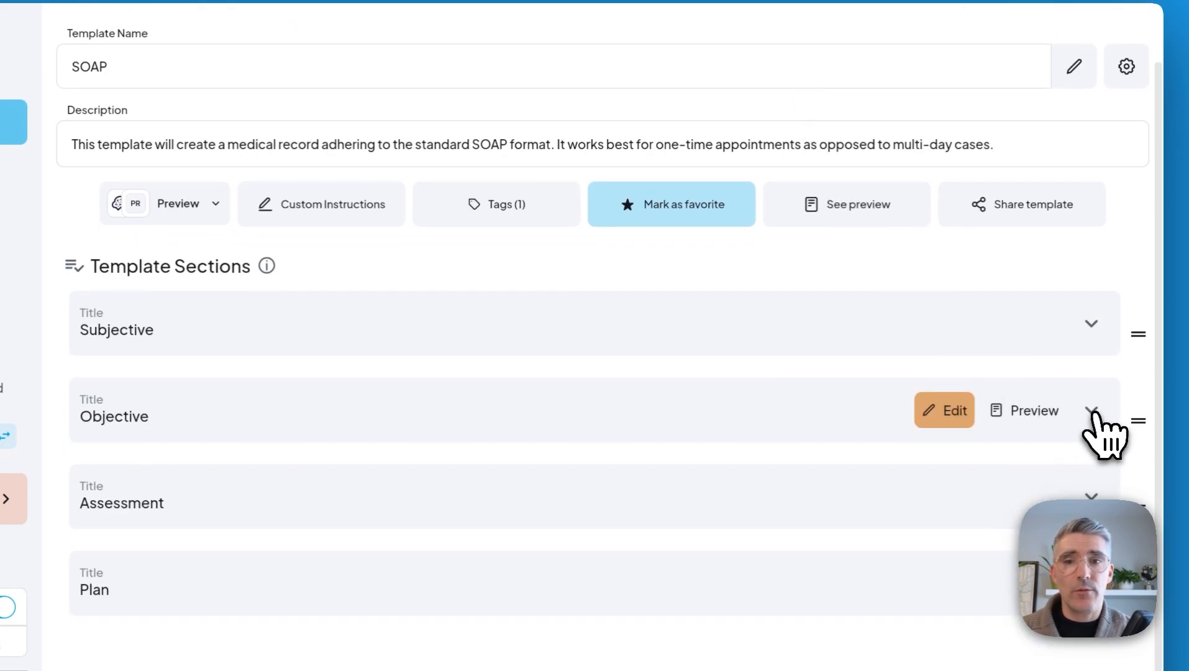
pyautogui.click(1093, 414)
pyautogui.scroll(-3, 634, 431)
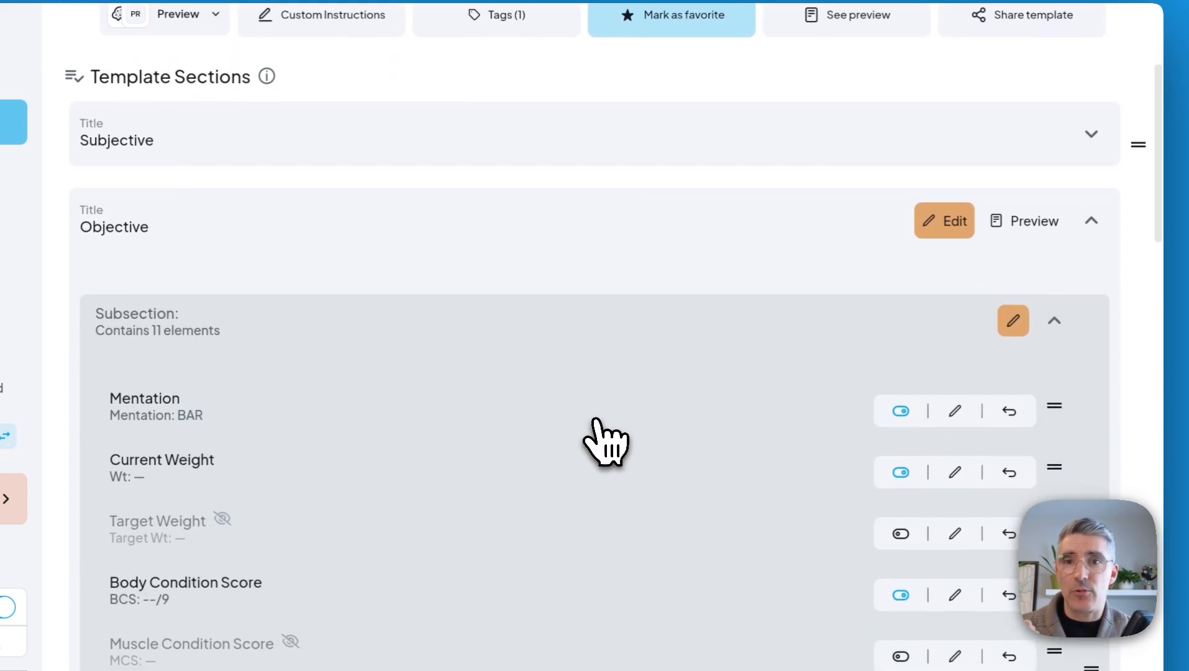
pyautogui.scroll(-1, 596, 420)
pyautogui.scroll(-2, 598, 420)
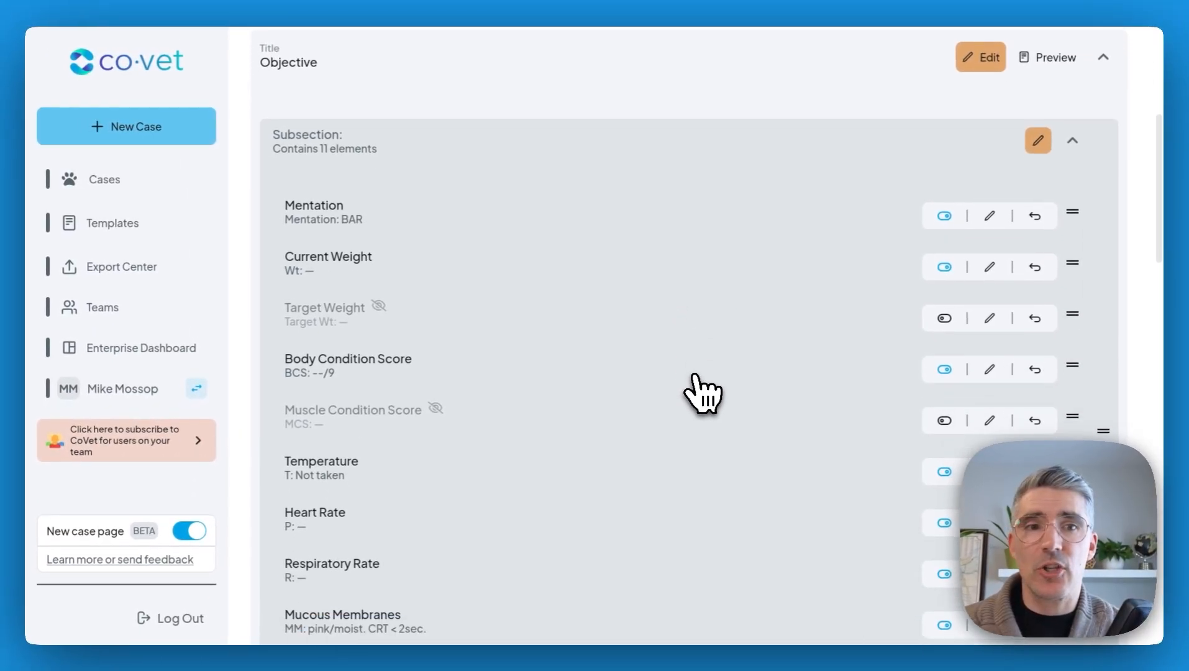
pyautogui.scroll(-2, 702, 391)
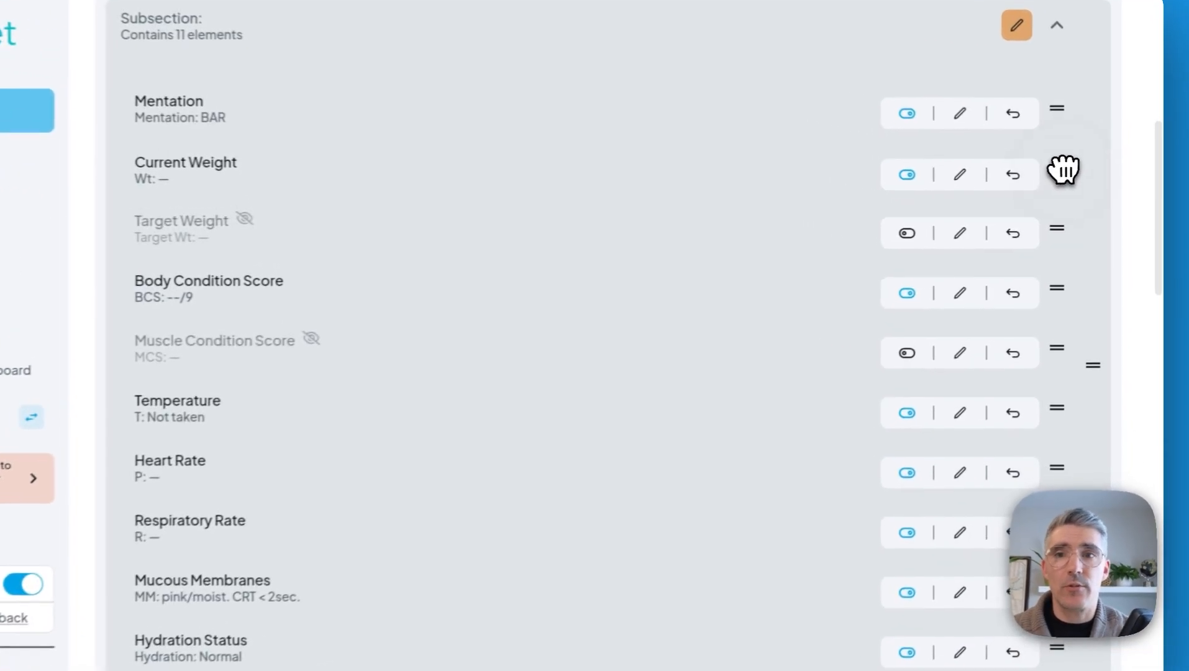
pyautogui.moveTo(1073, 176)
pyautogui.mouseDown()
pyautogui.moveTo(1077, 382)
pyautogui.moveTo(1060, 160)
pyautogui.mouseUp()
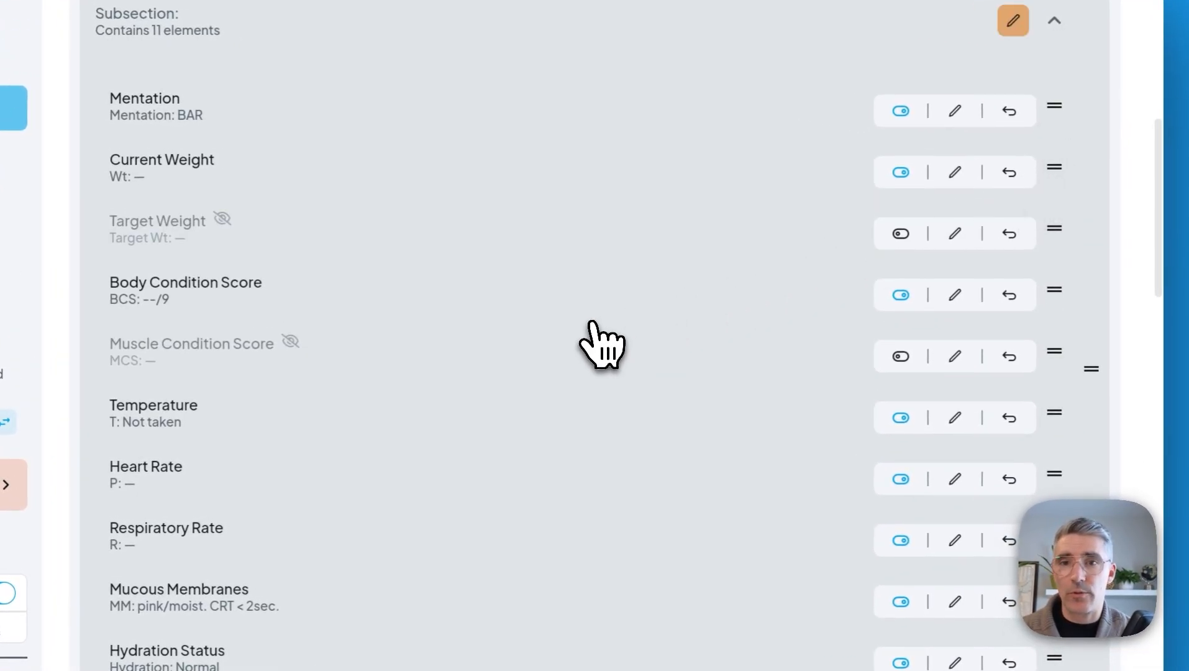
# Disable the Temperature element in the Objective section's subsection
pyautogui.scroll(-1, 596, 332)
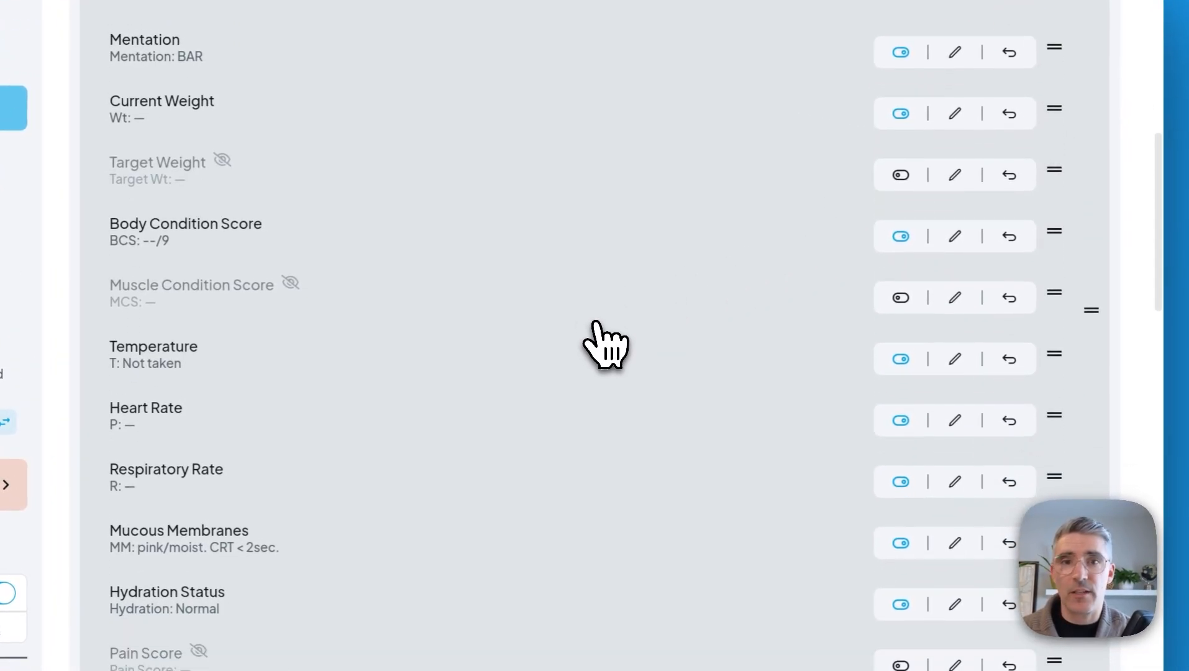
pyautogui.click(898, 359)
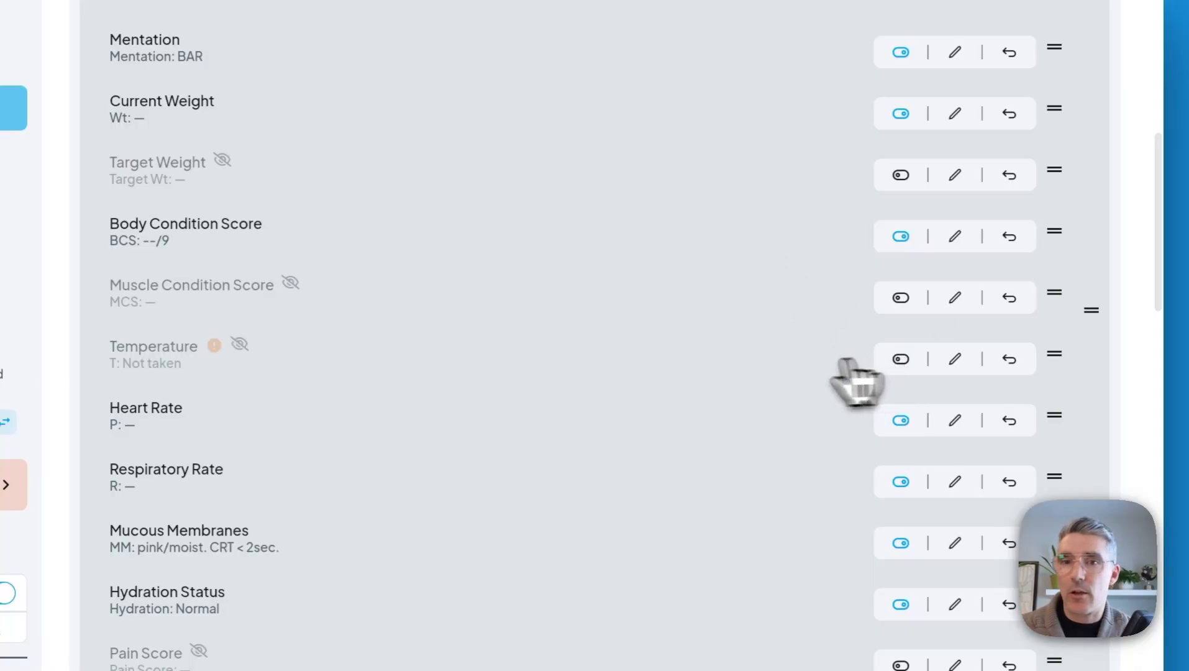
# Re-enable the Temperature element, and set the Eyes element's label to "Ophtho:" and its default normal text to "WNL" in the Objective section
pyautogui.click(901, 359)
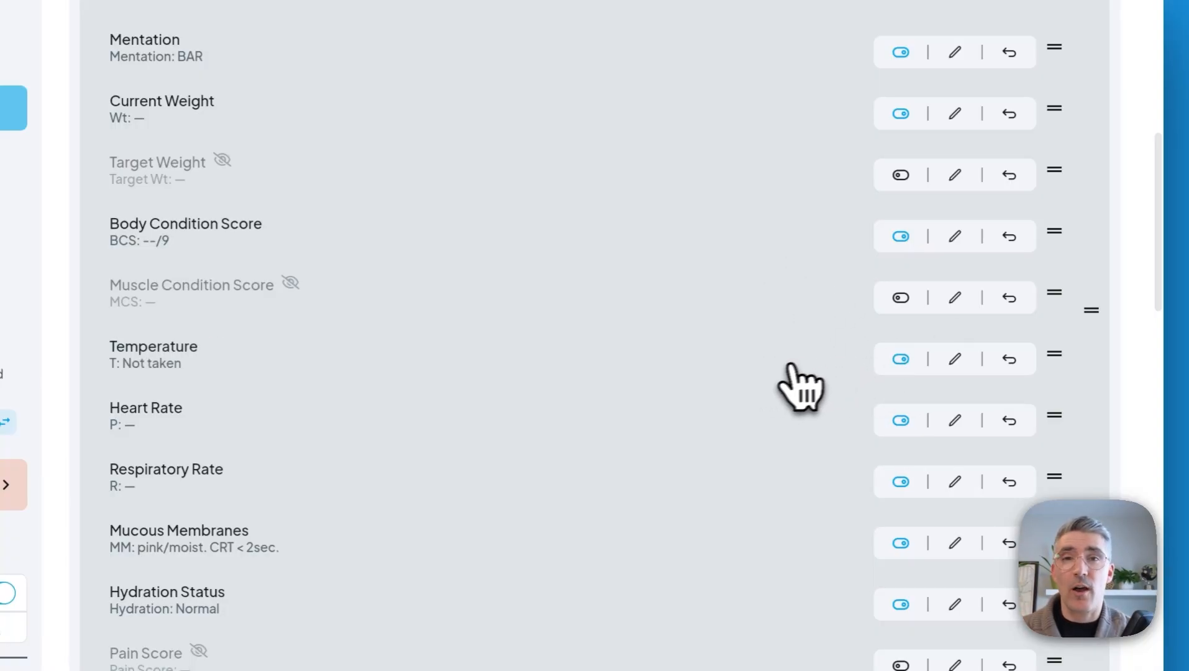
pyautogui.scroll(-10, 793, 373)
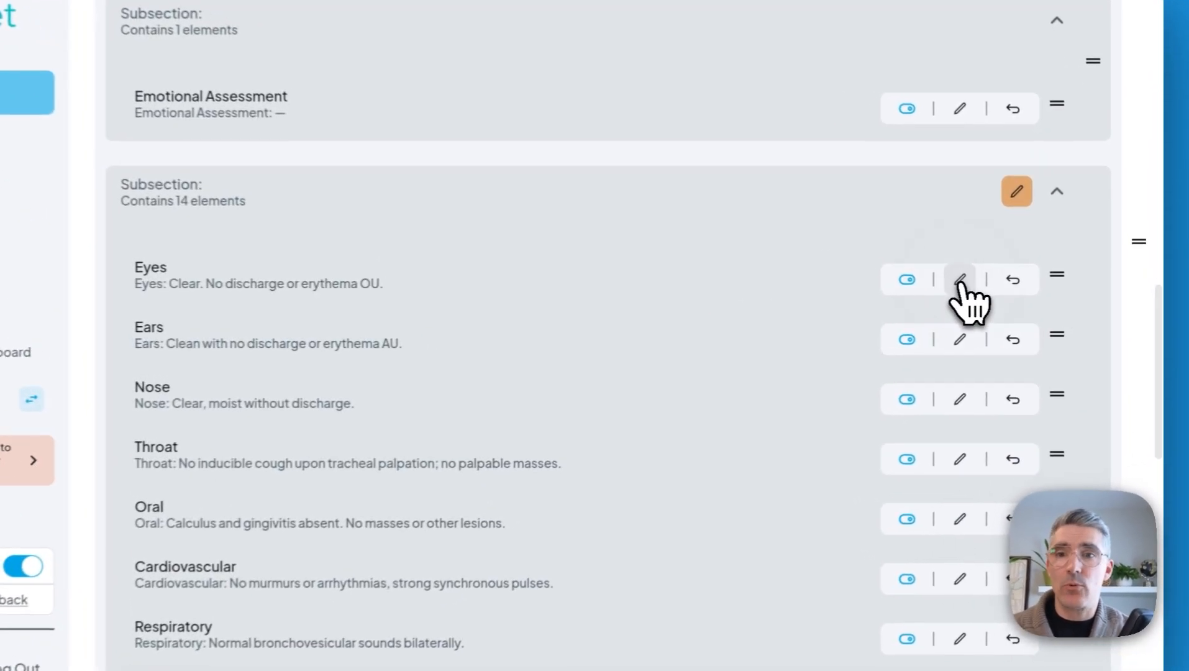
pyautogui.click(991, 286)
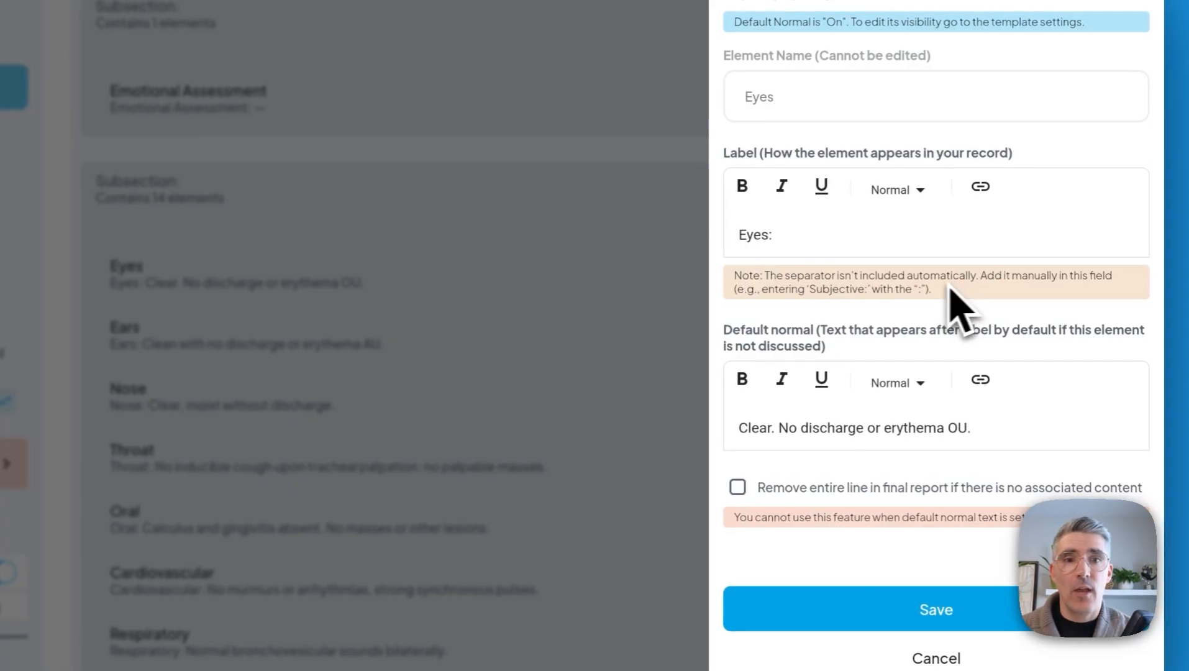
pyautogui.moveTo(976, 427); pyautogui.dragTo(716, 445)
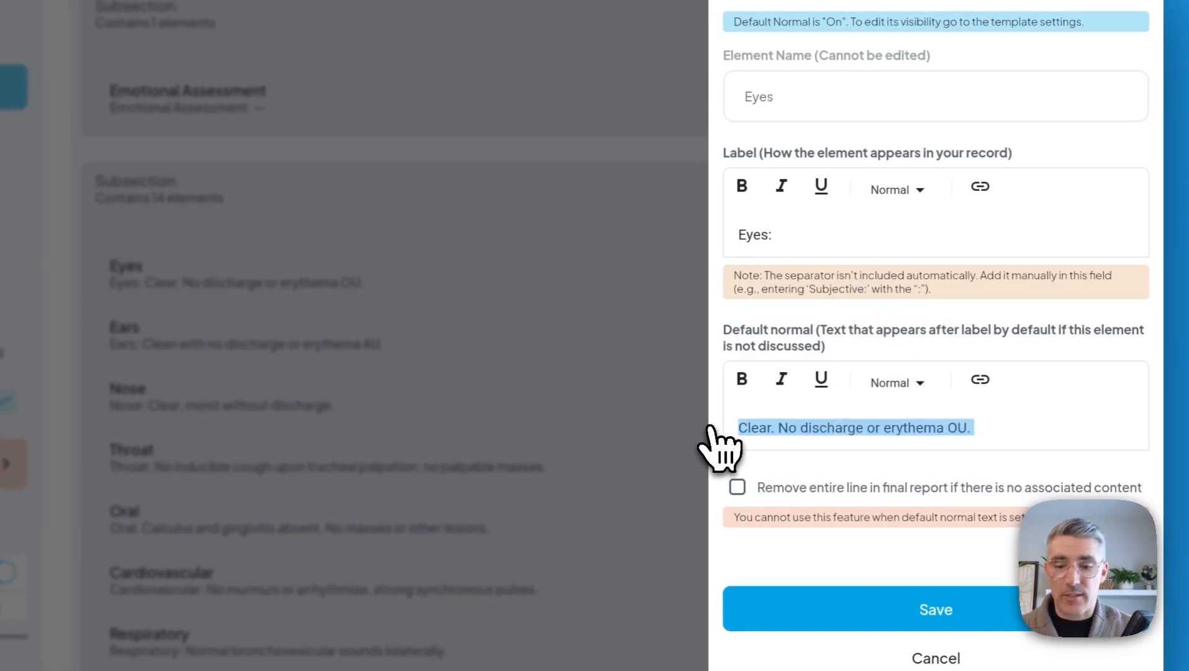
pyautogui.write('WNL')
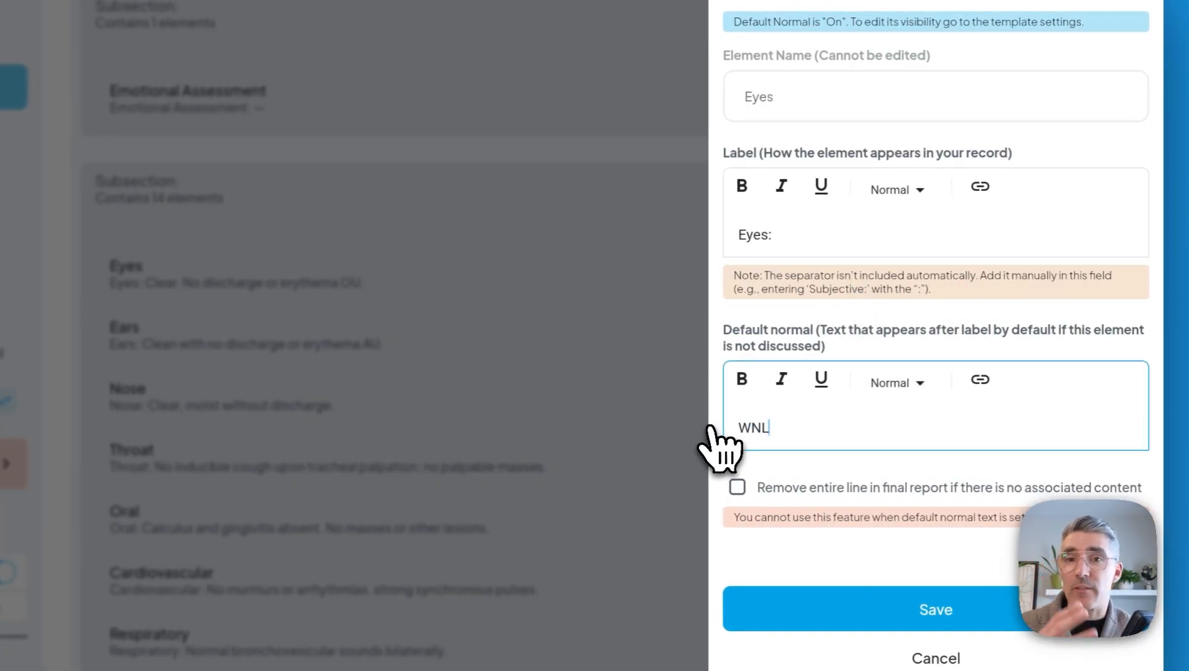
pyautogui.moveTo(770, 234); pyautogui.dragTo(726, 244)
pyautogui.write('Ophtho:')
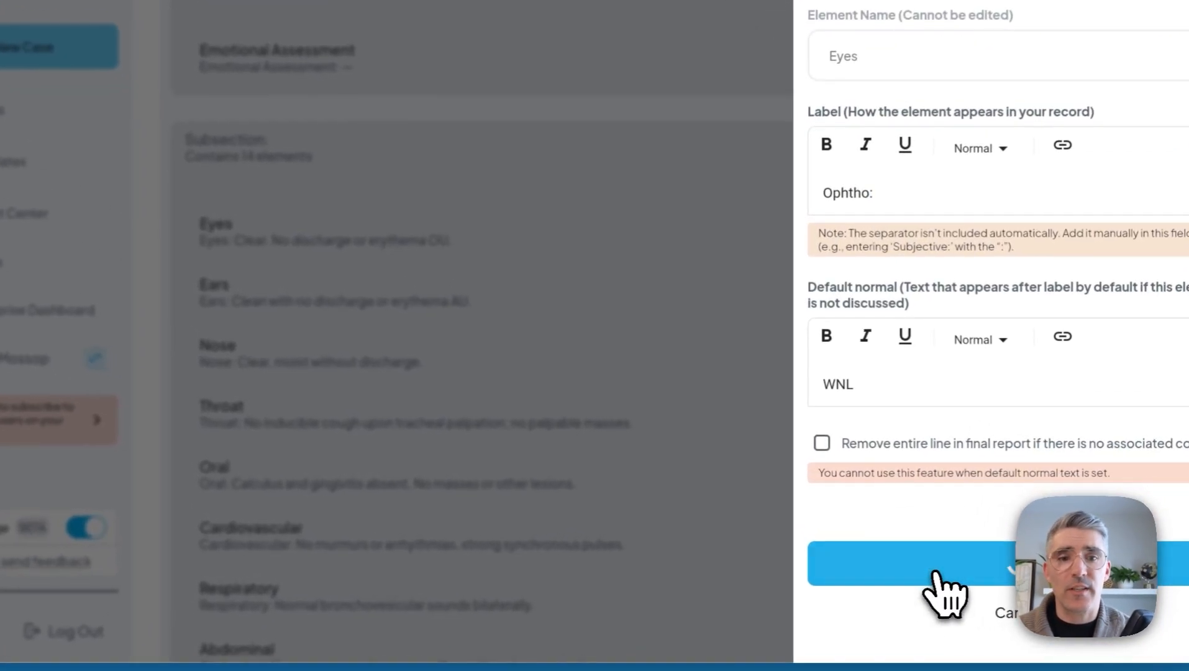
pyautogui.click(911, 587)
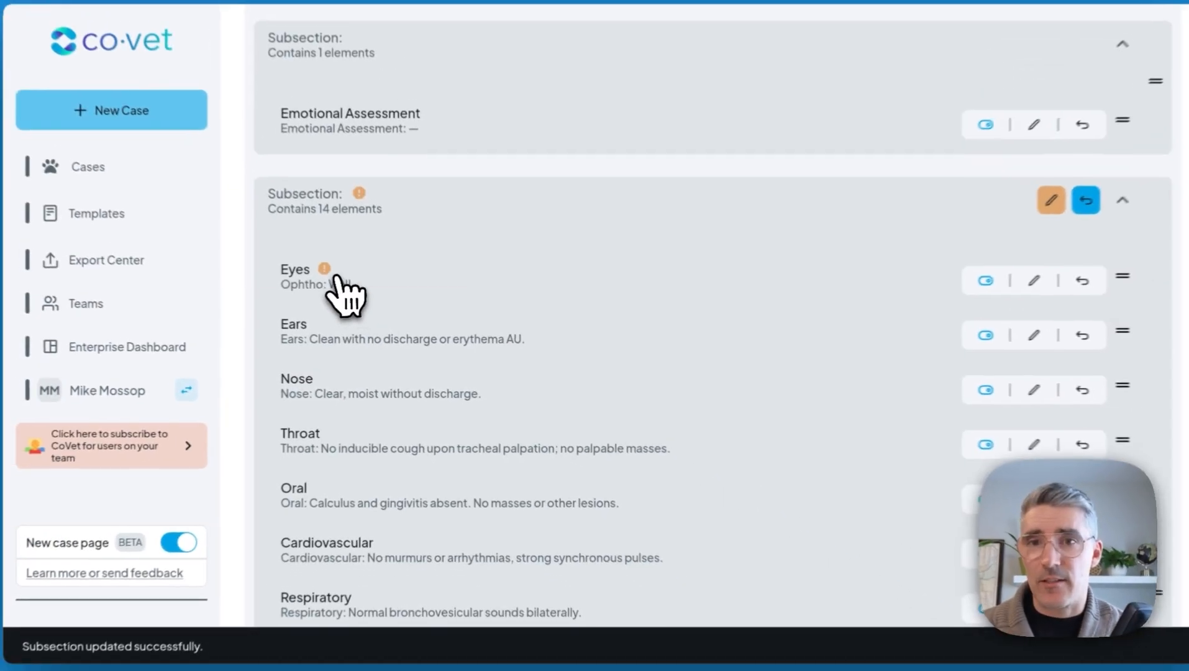
# Reset the entire SOAP template to CoVet's original version
pyautogui.moveTo(244, 221)
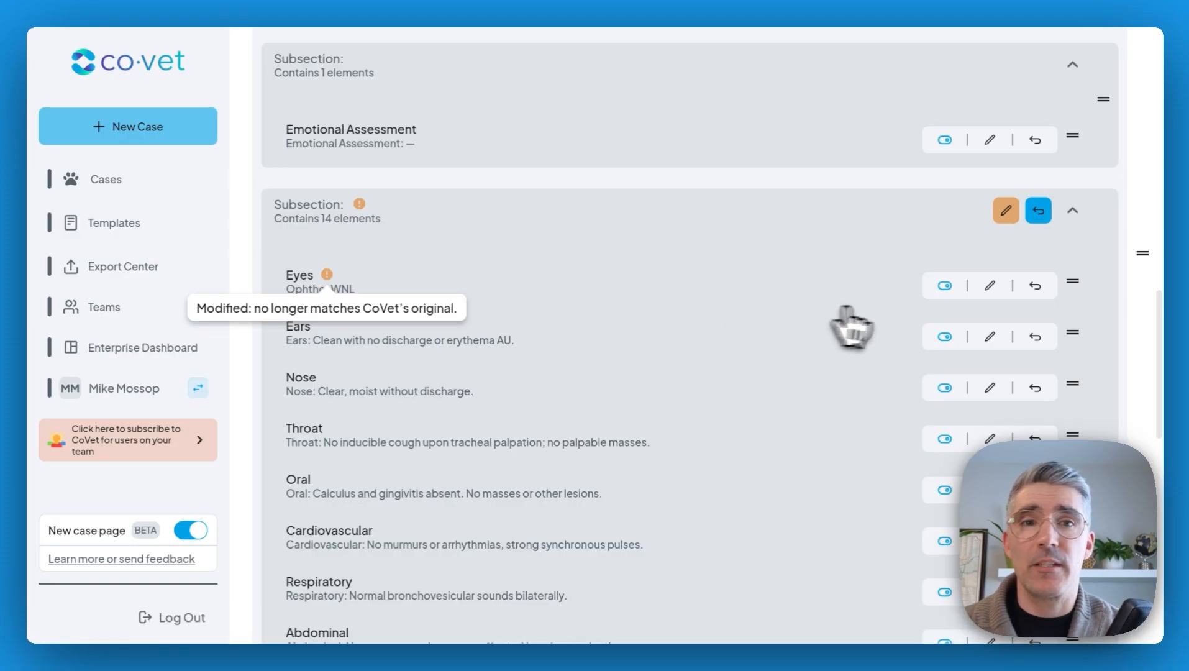
pyautogui.scroll(12, 827, 305)
pyautogui.scroll(4, 827, 304)
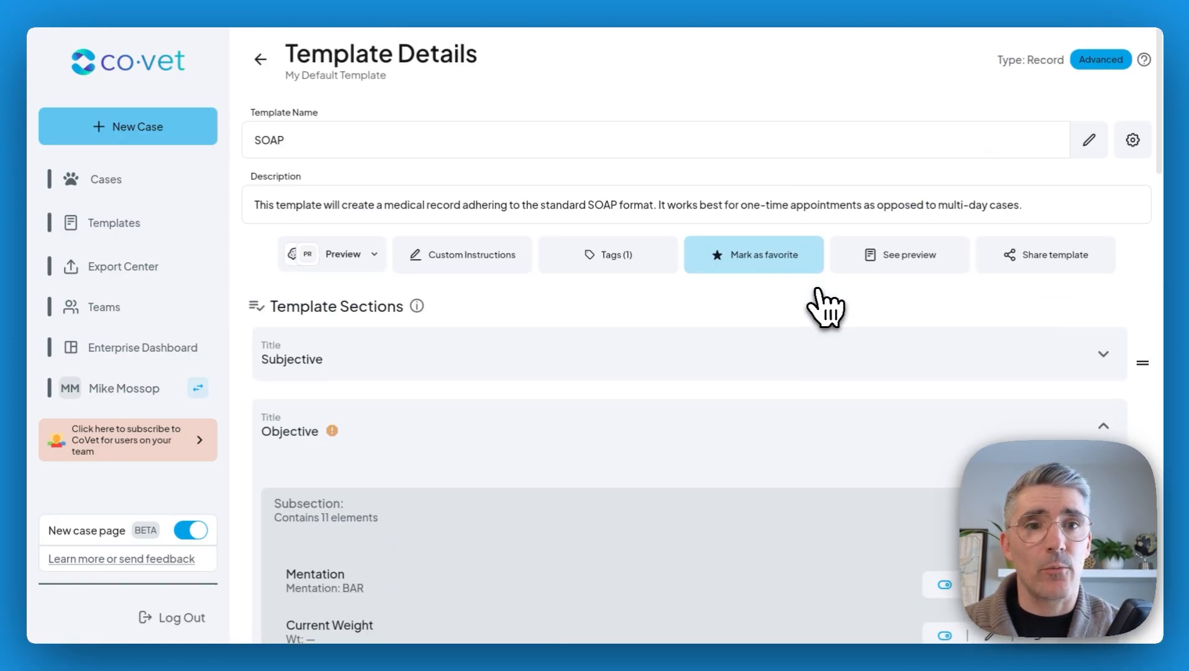
pyautogui.click(1132, 141)
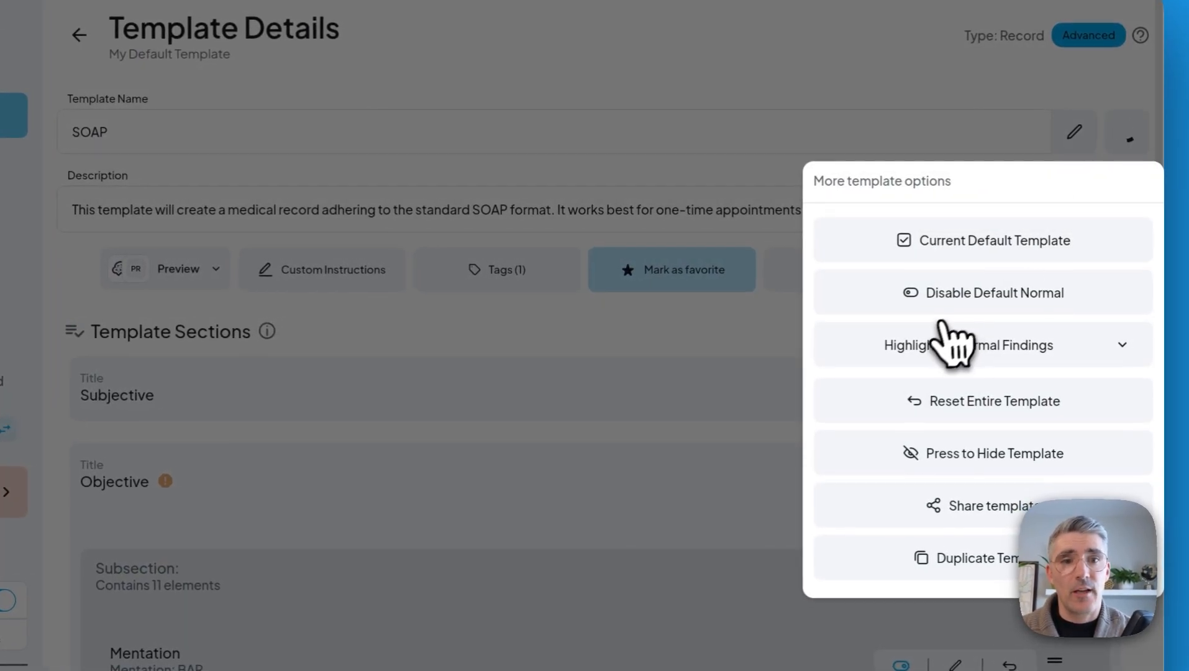
pyautogui.click(921, 405)
pyautogui.click(644, 417)
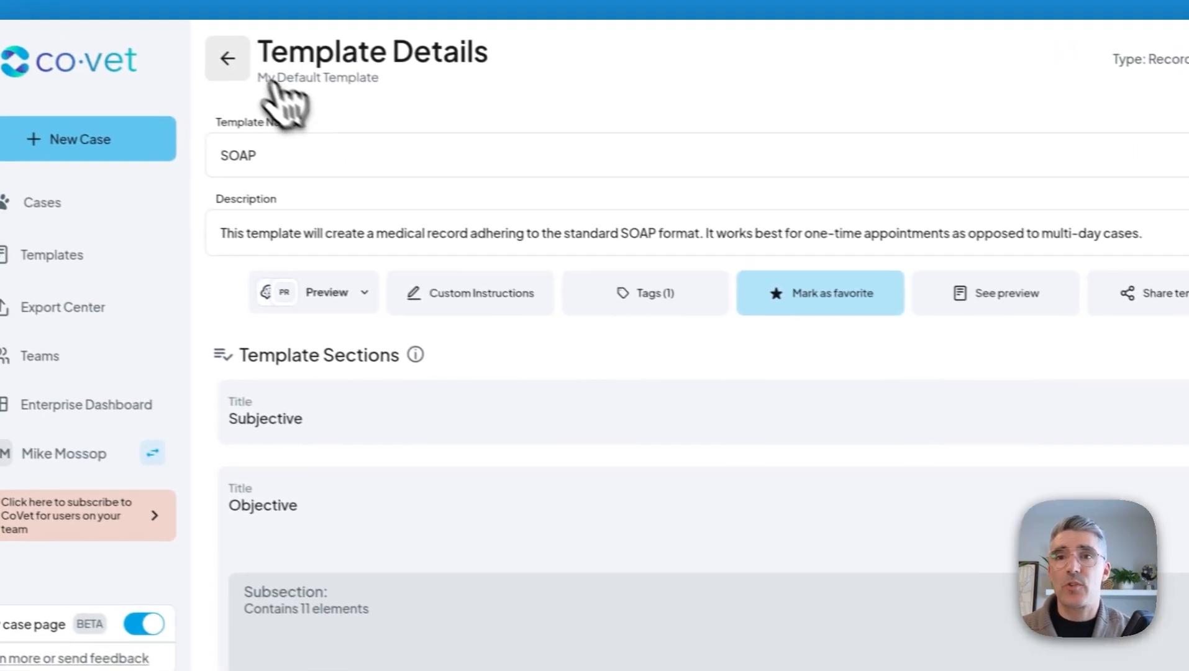
# Return to the template list and view the options for adding a template
pyautogui.click(82, 35)
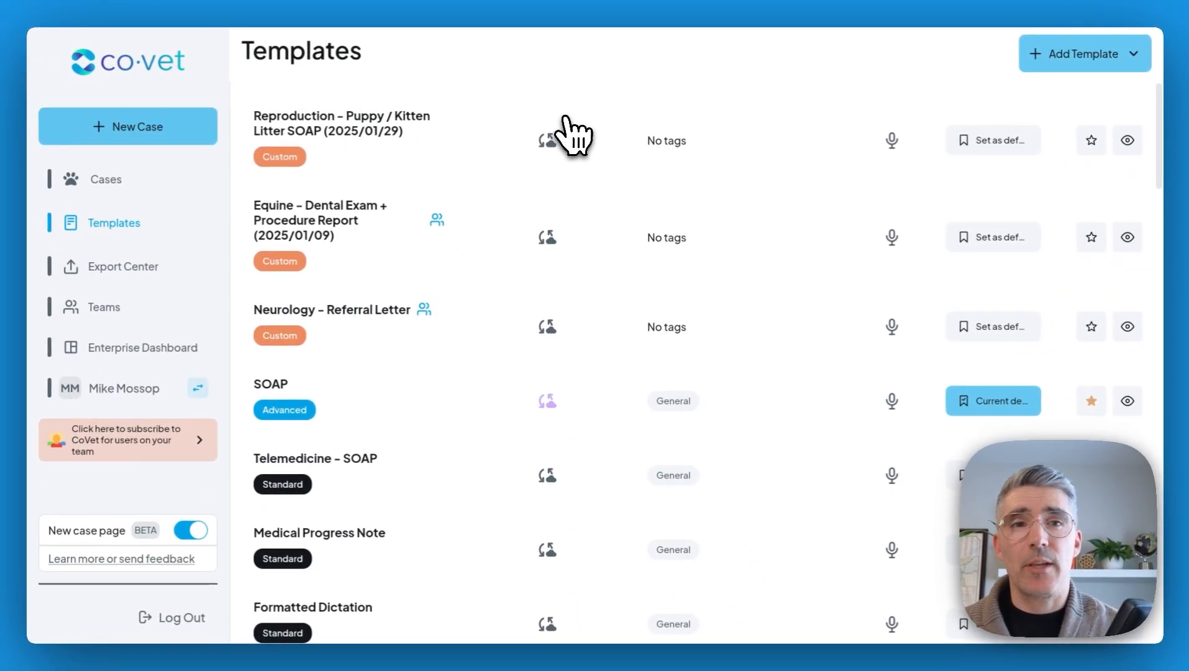
pyautogui.scroll(5, 512, 175)
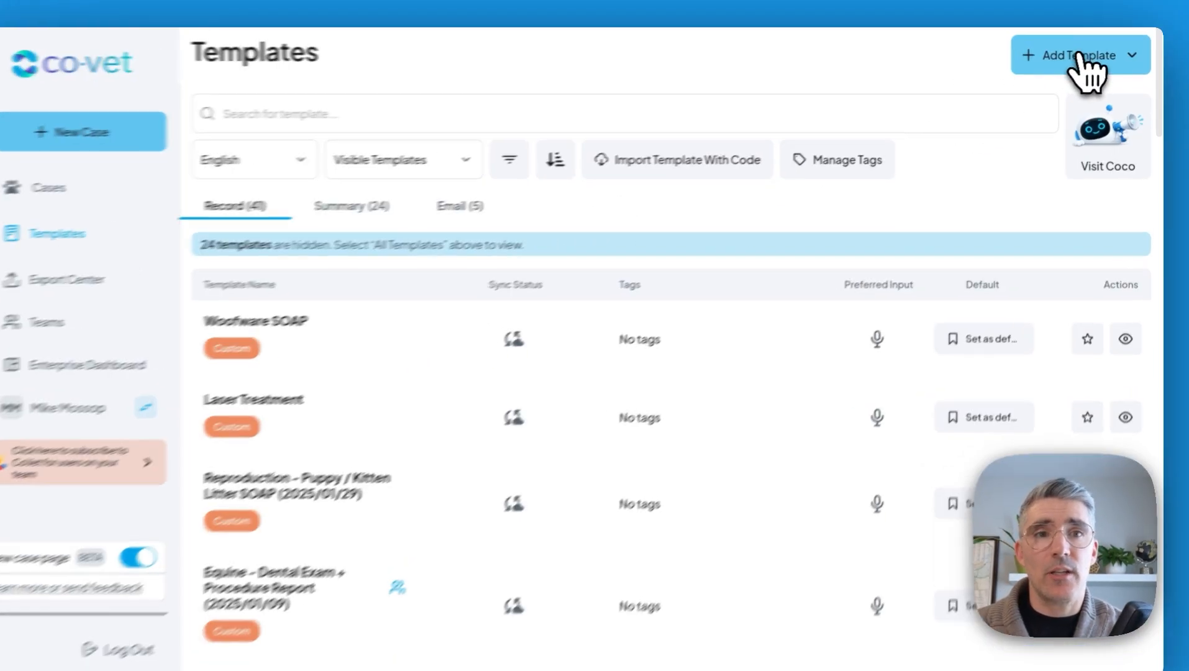
pyautogui.click(1081, 56)
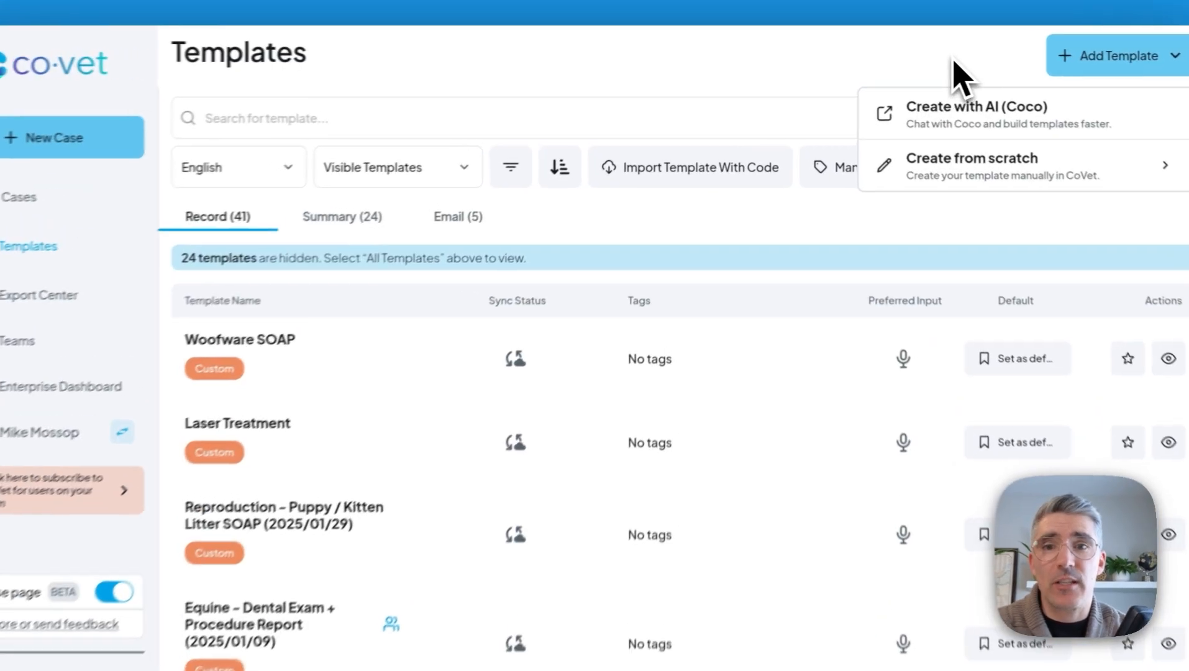
pyautogui.click(937, 55)
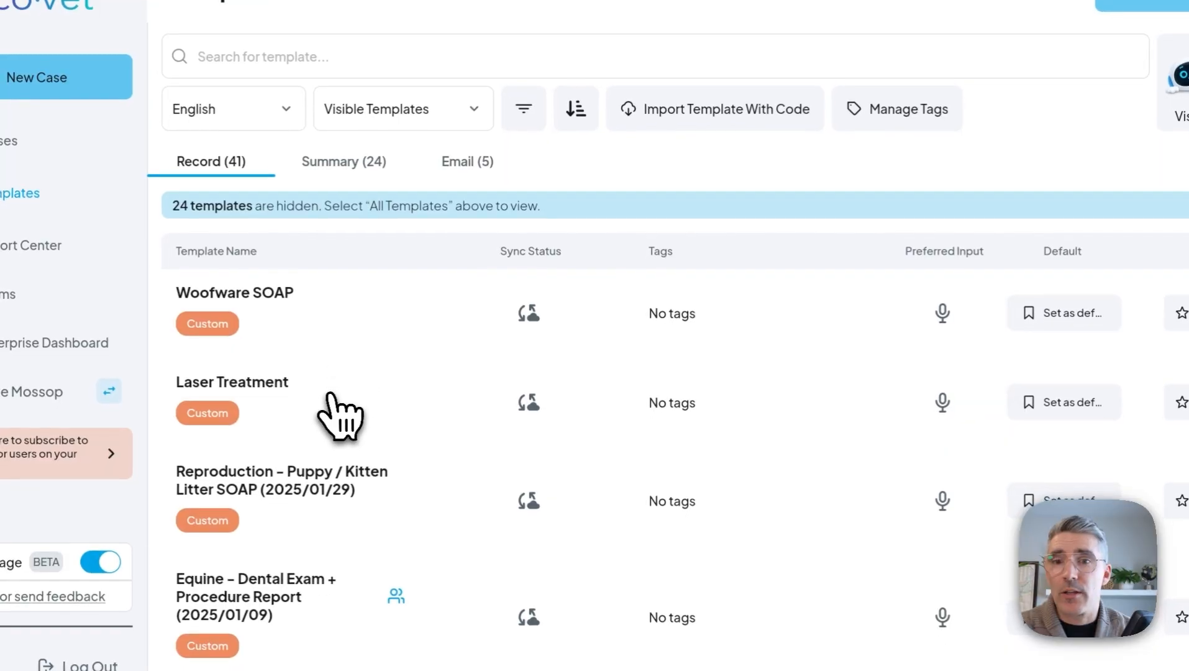
# View the details of the custom Laser Treatment template and return to the template list
pyautogui.click(230, 455)
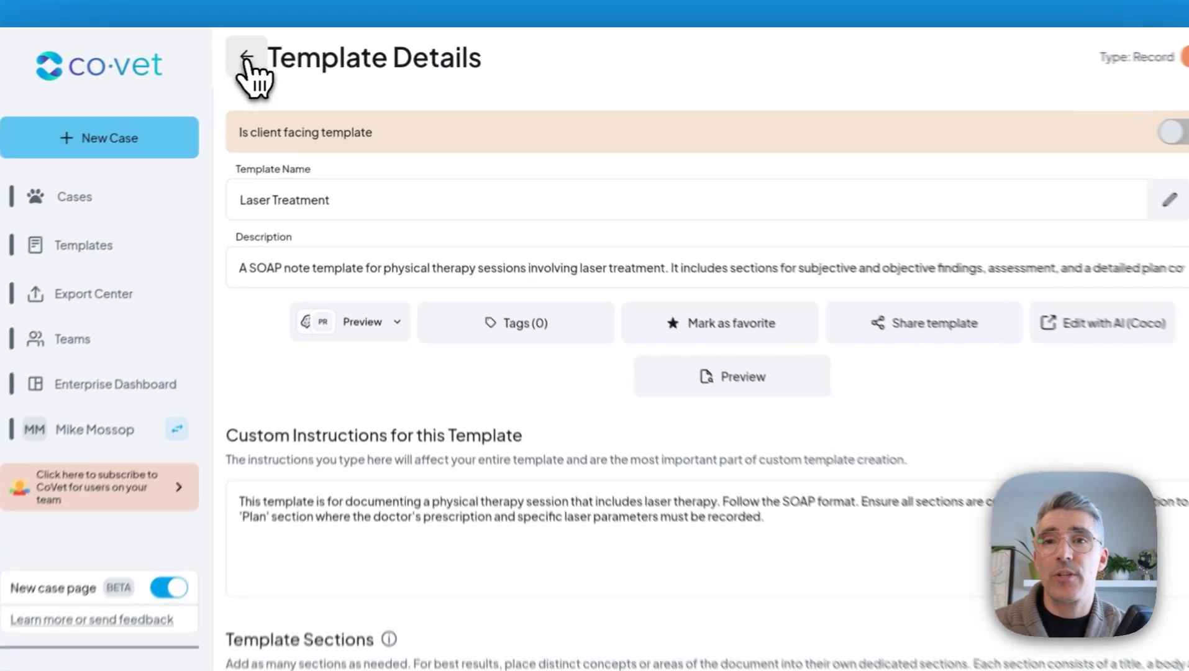
pyautogui.click(261, 53)
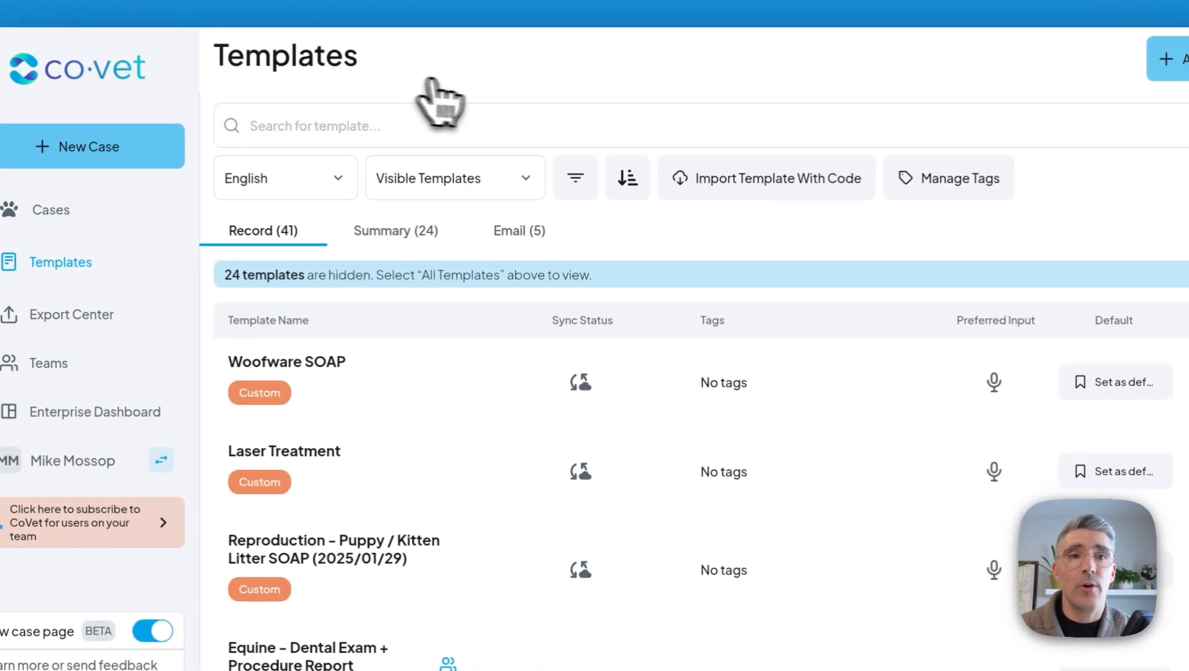
# Switch to Coco, the CoVet Template Copilot, and look through its existing template cards
pyautogui.click(1112, 184)
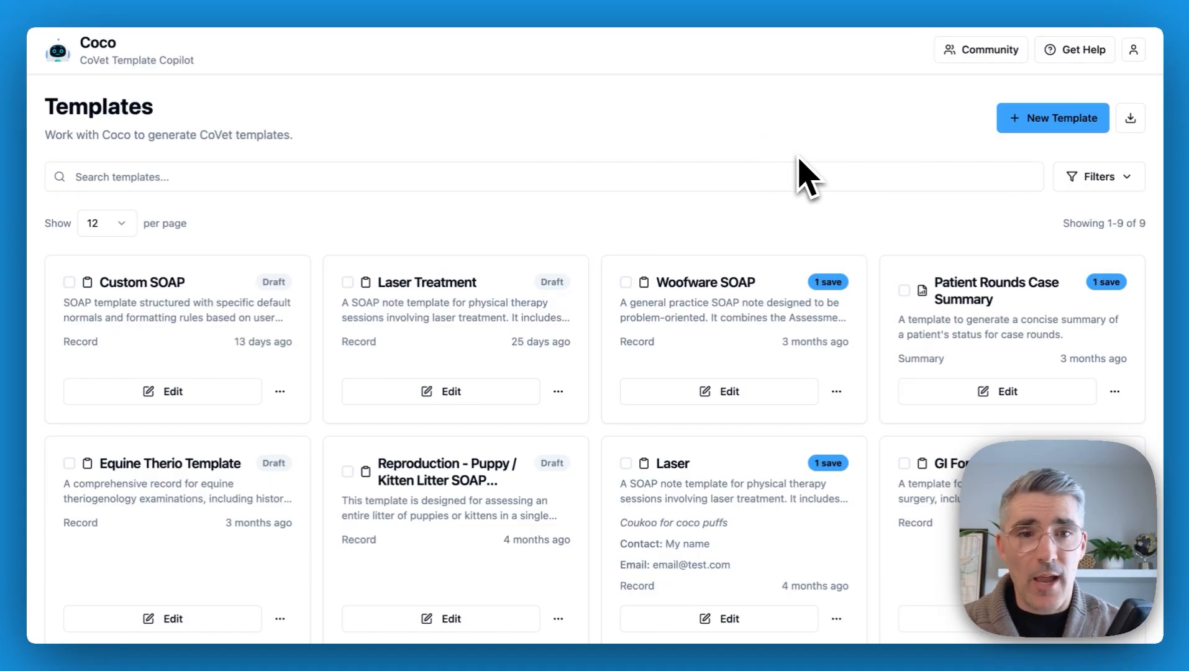
pyautogui.scroll(-2, 802, 178)
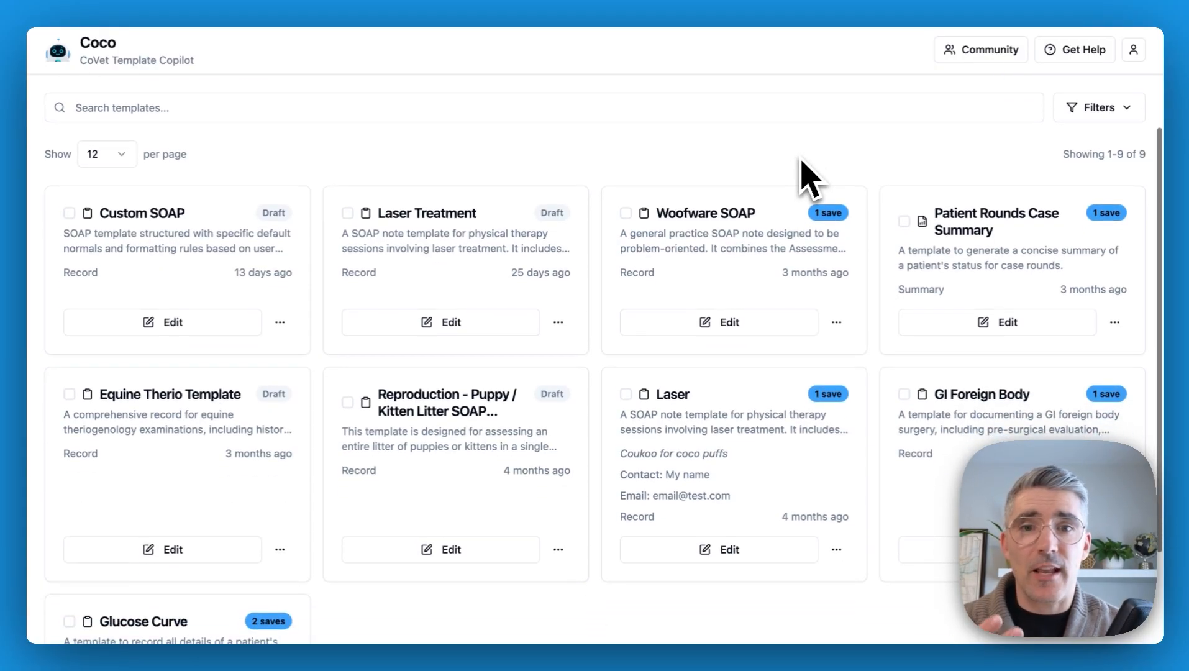
pyautogui.scroll(-3, 802, 177)
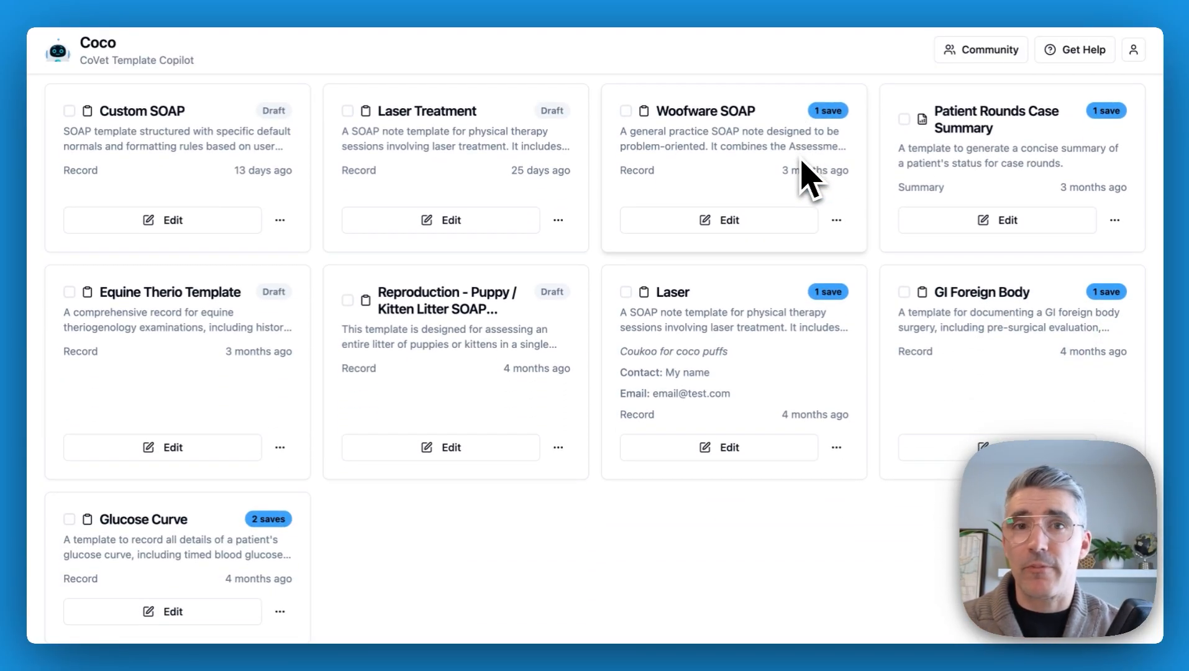
pyautogui.scroll(5, 784, 174)
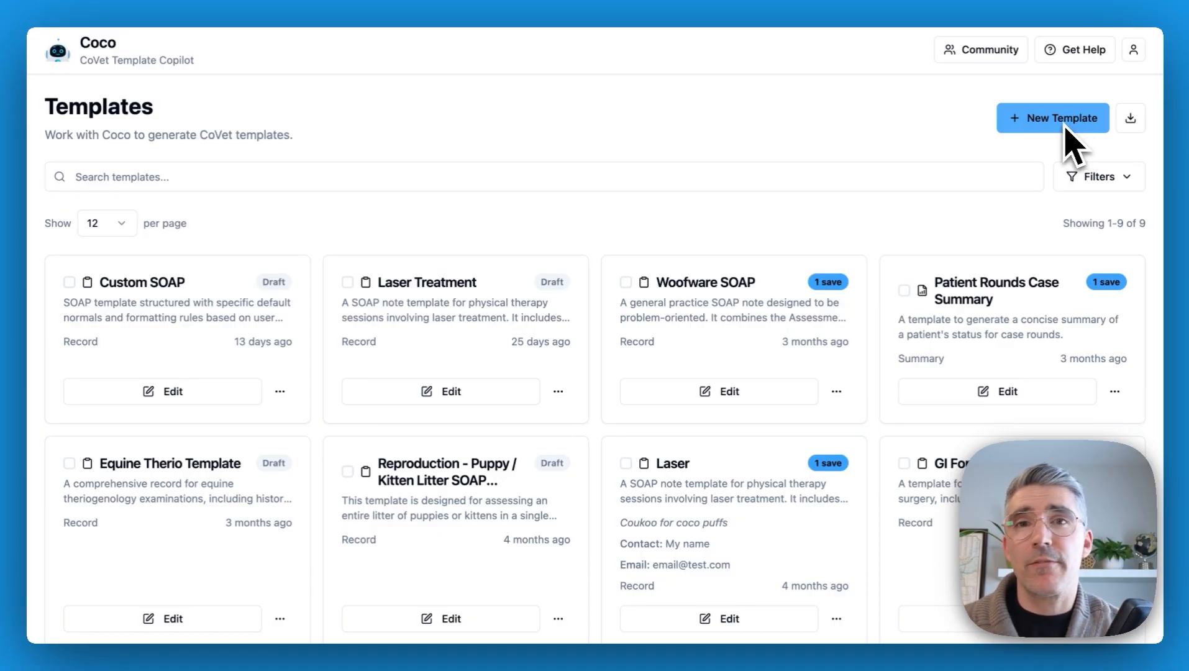
# Browse Coco's community templates and filter them by the Emergency area of practice
pyautogui.click(987, 52)
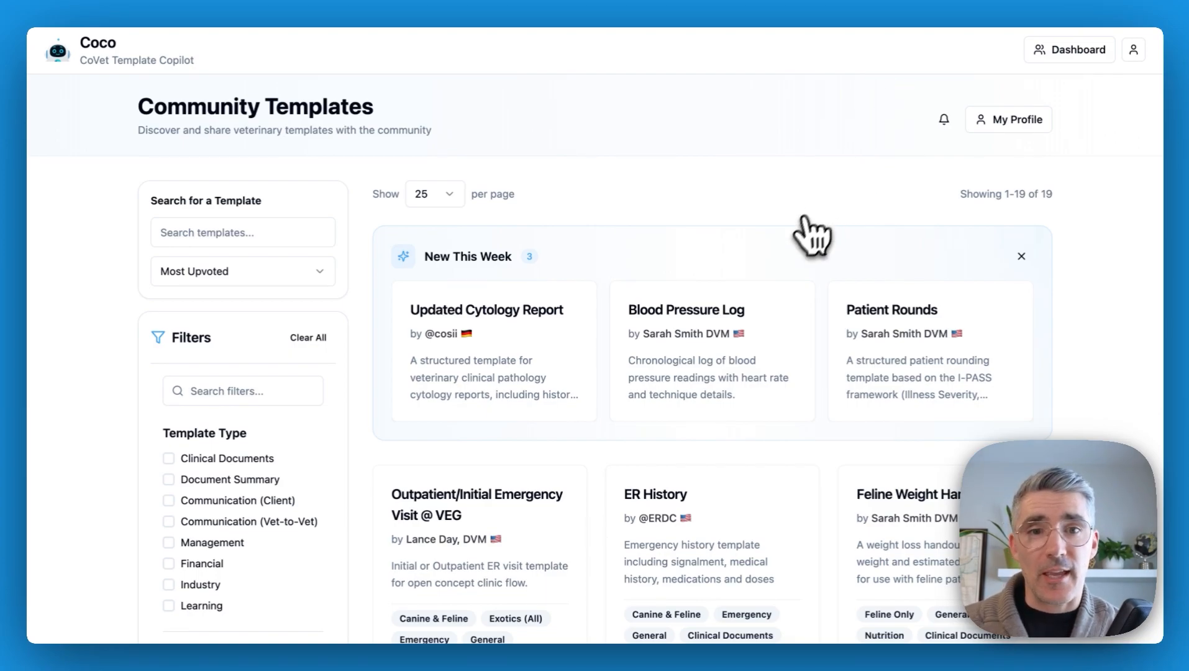
pyautogui.scroll(-5, 783, 289)
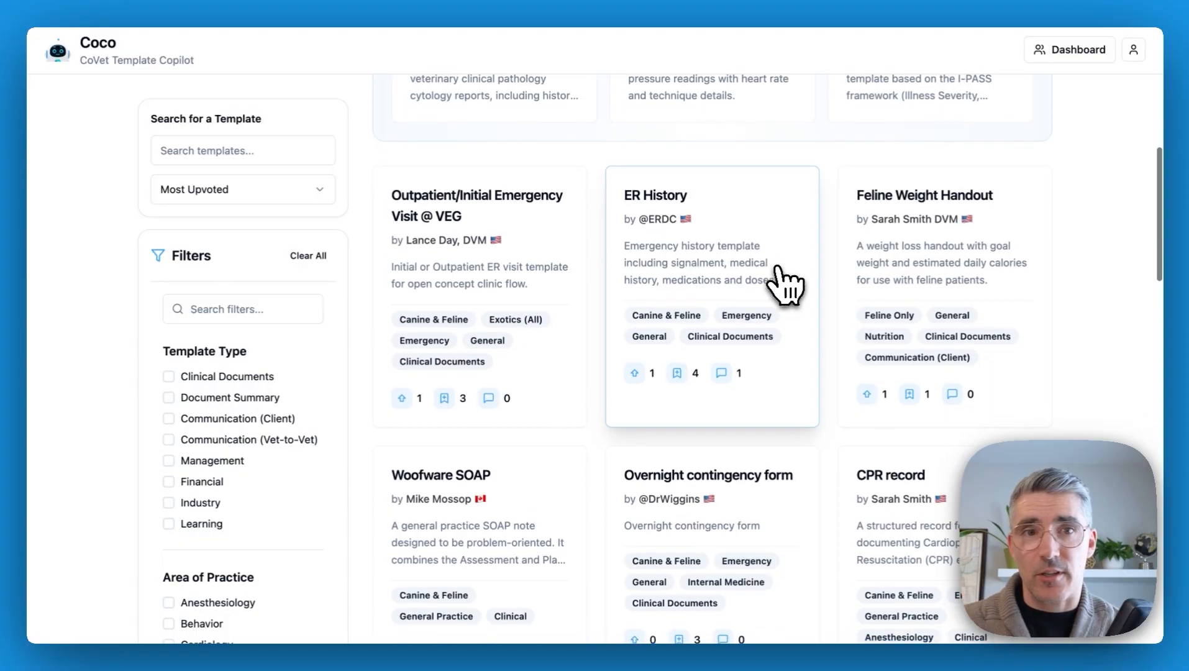
pyautogui.scroll(-1, 784, 283)
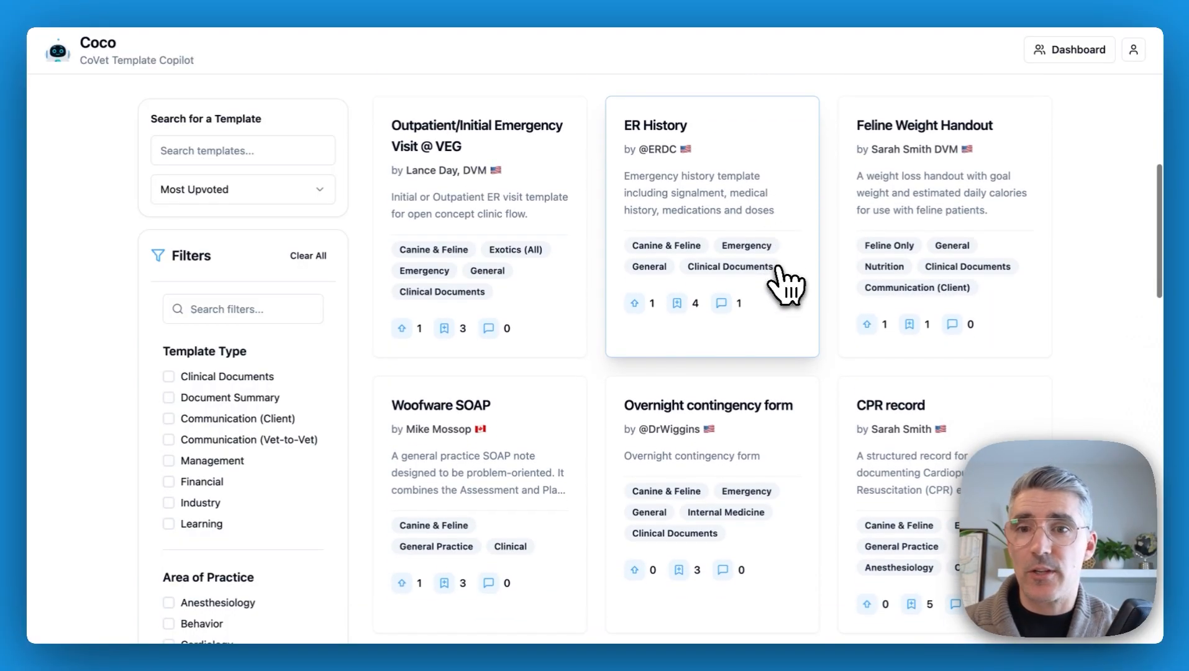
pyautogui.scroll(-5, 271, 439)
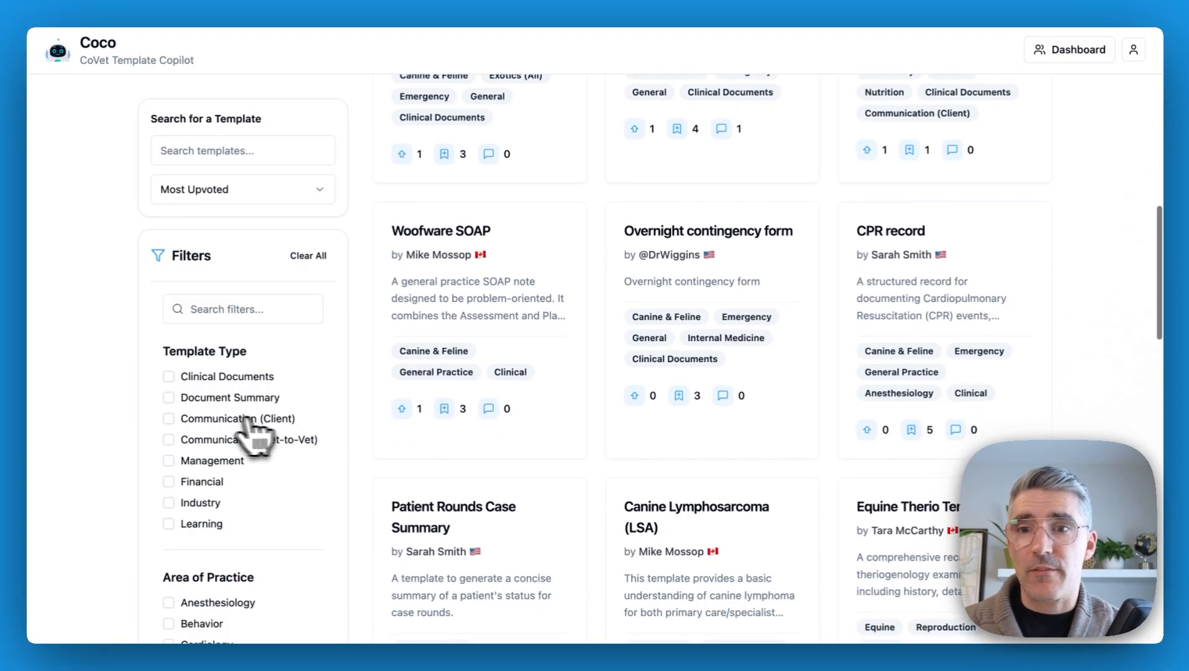
pyautogui.scroll(-5, 284, 438)
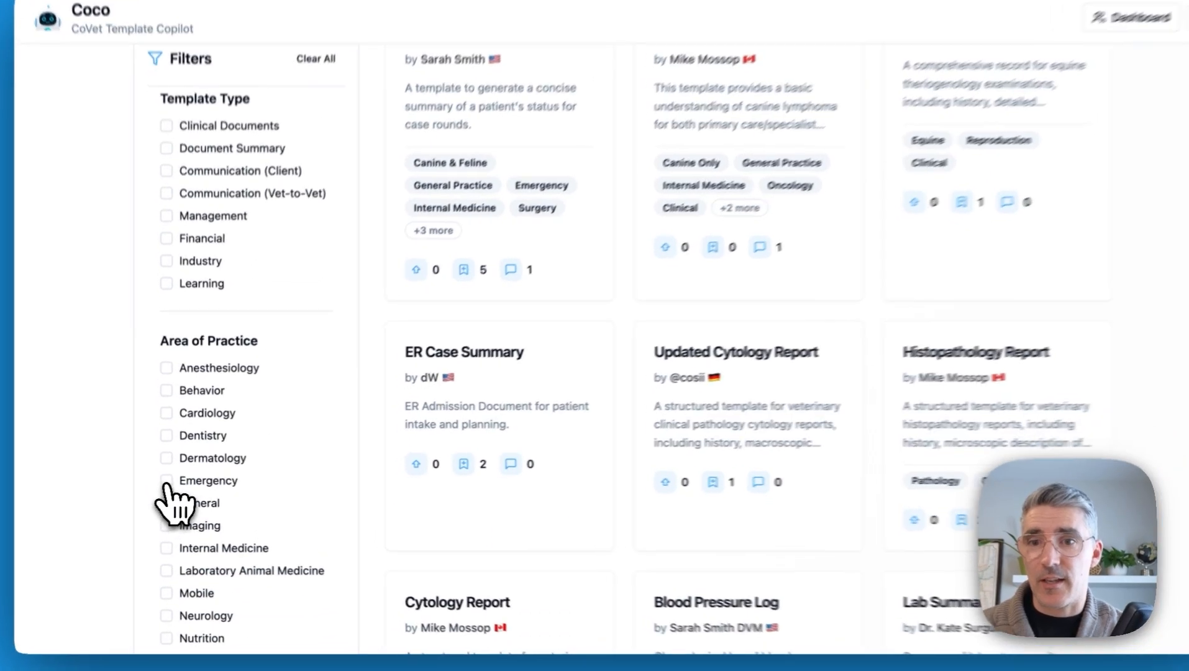
pyautogui.click(167, 485)
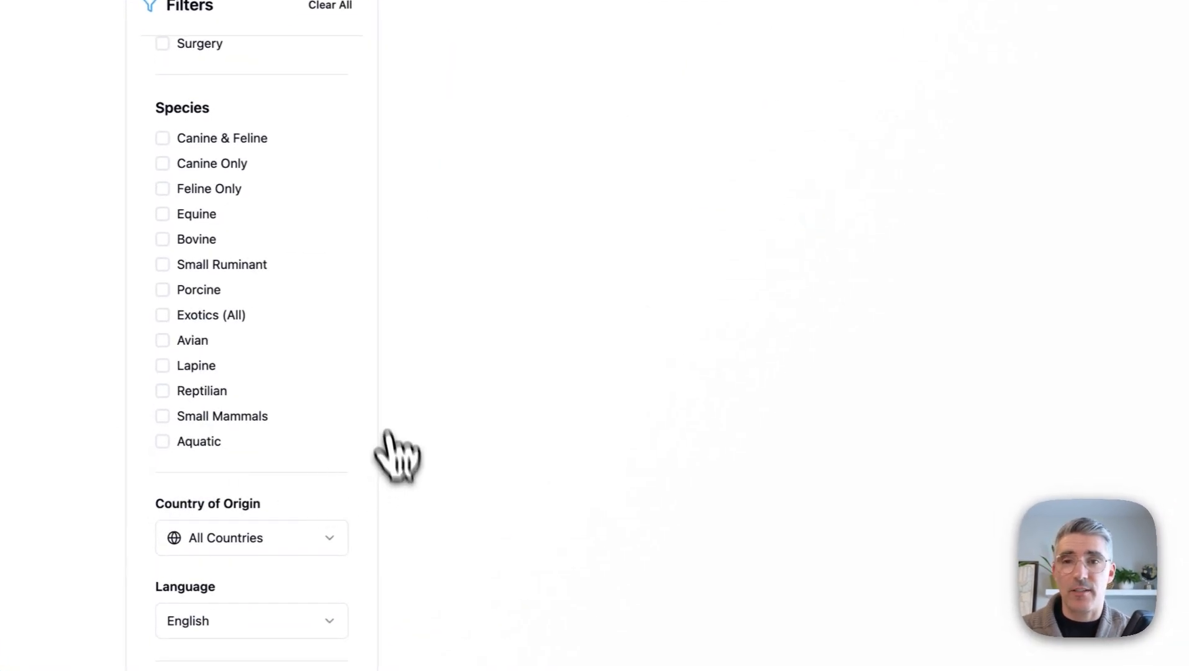
pyautogui.scroll(8, 283, 375)
pyautogui.scroll(4, 292, 360)
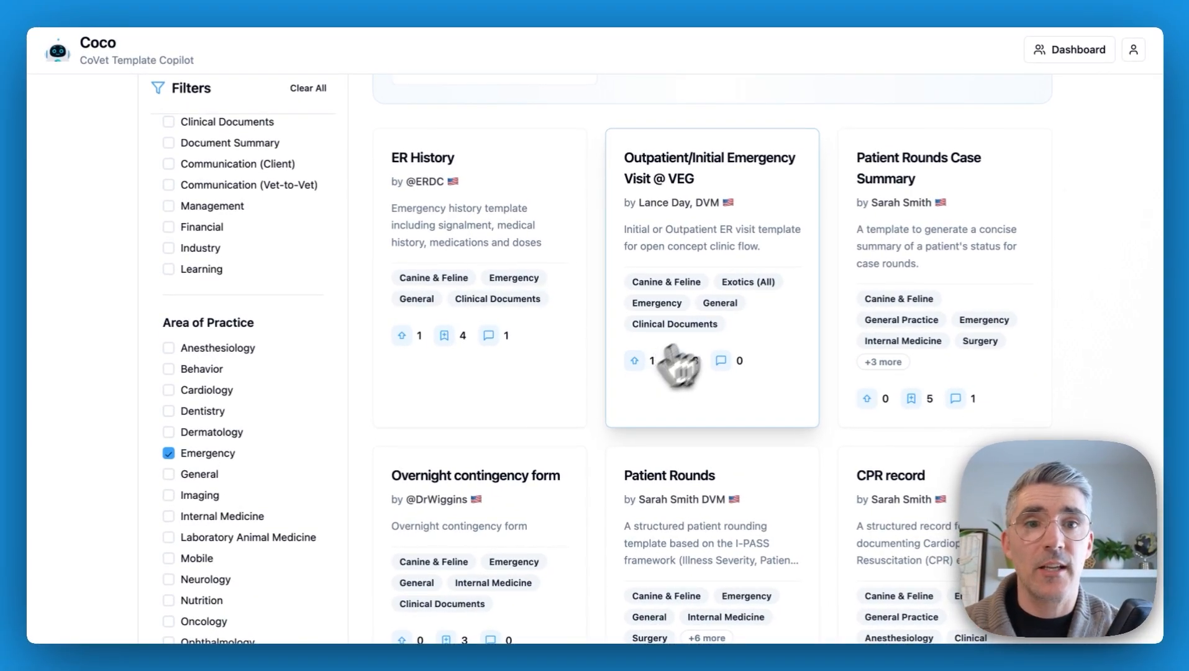
# Open the Patient Rounds Case Summary community template and view its options for copying to Coco or saving to CoVet
pyautogui.click(1005, 210)
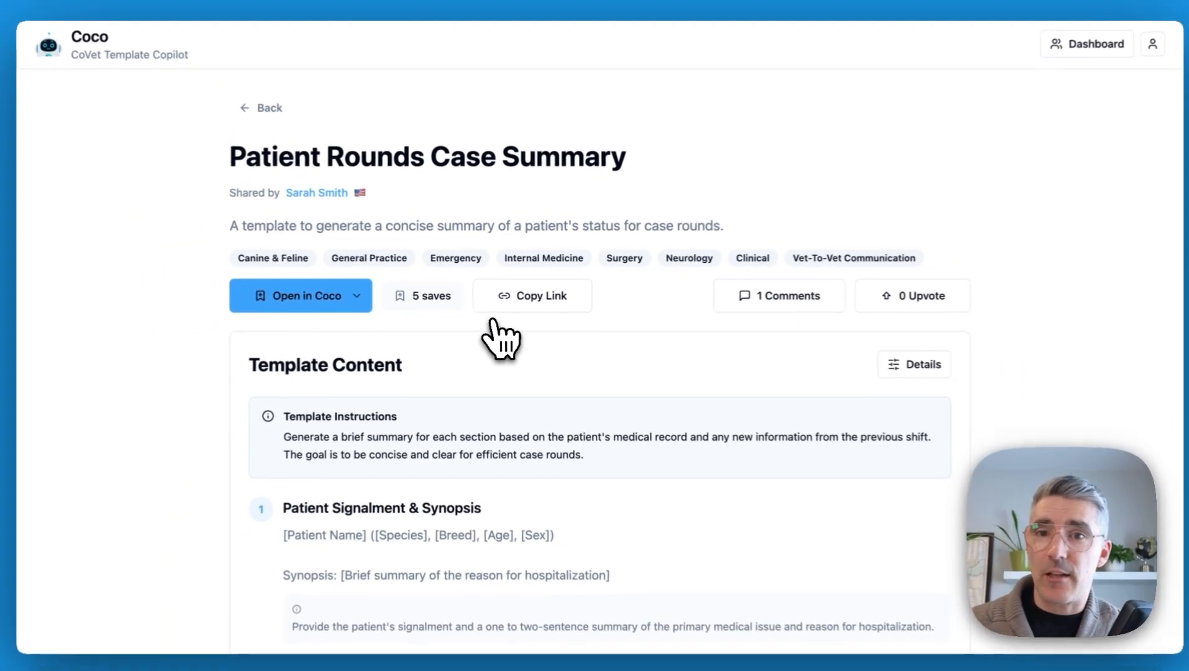
pyautogui.click(366, 296)
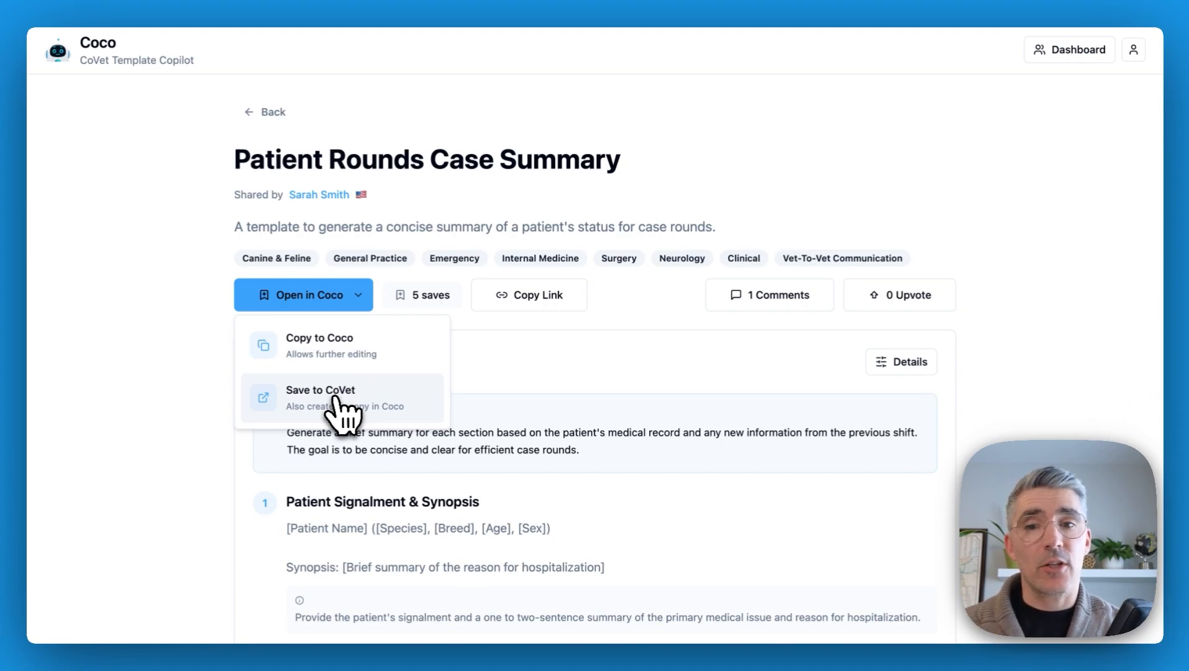
pyautogui.click(1076, 309)
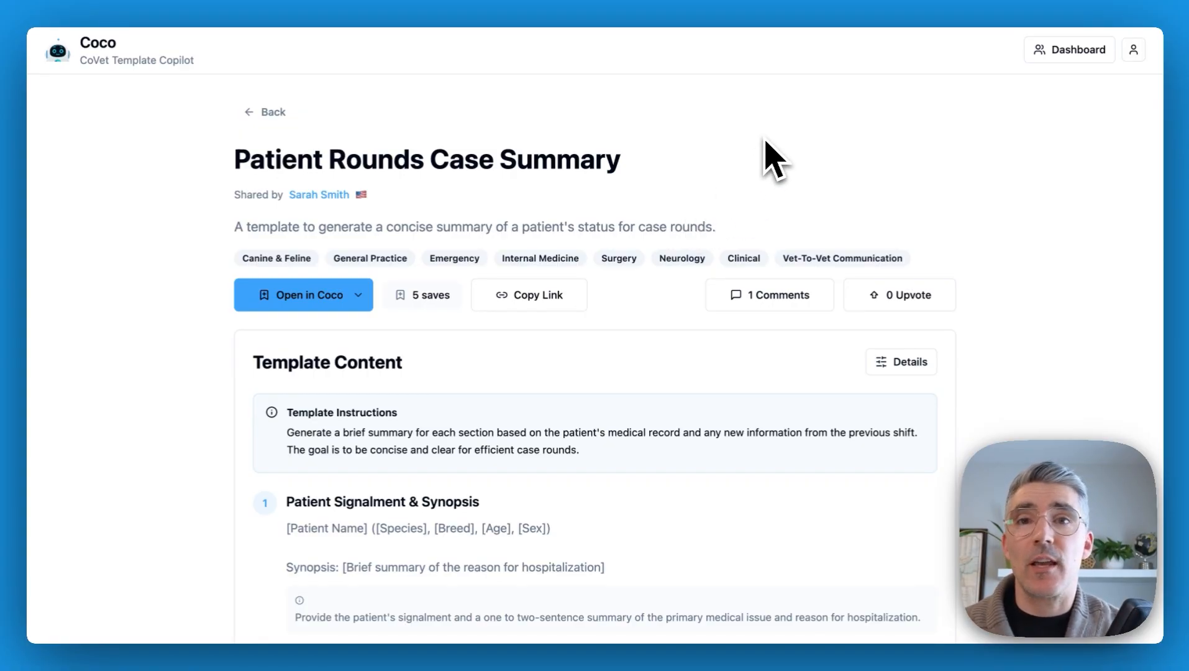
# Return to the dashboard and create a new English template named Dermatologic Exam with the Record type and Audio input
pyautogui.click(1063, 53)
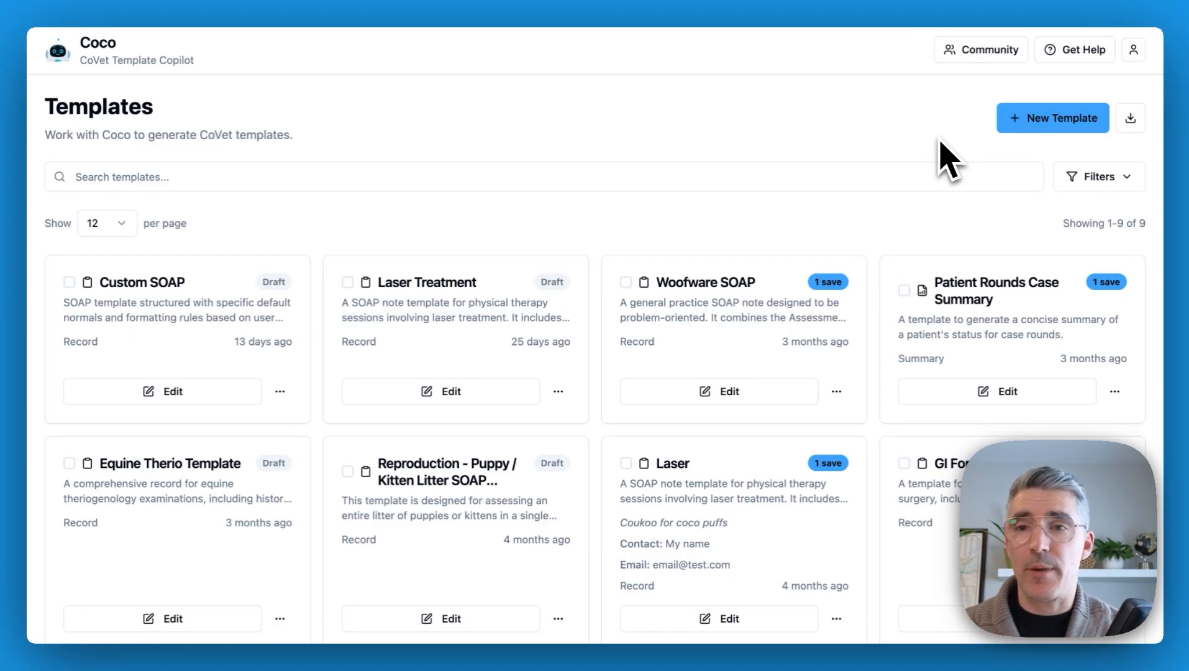
pyautogui.click(1040, 124)
pyautogui.write('Dermatologic ')
pyautogui.write('Exm')
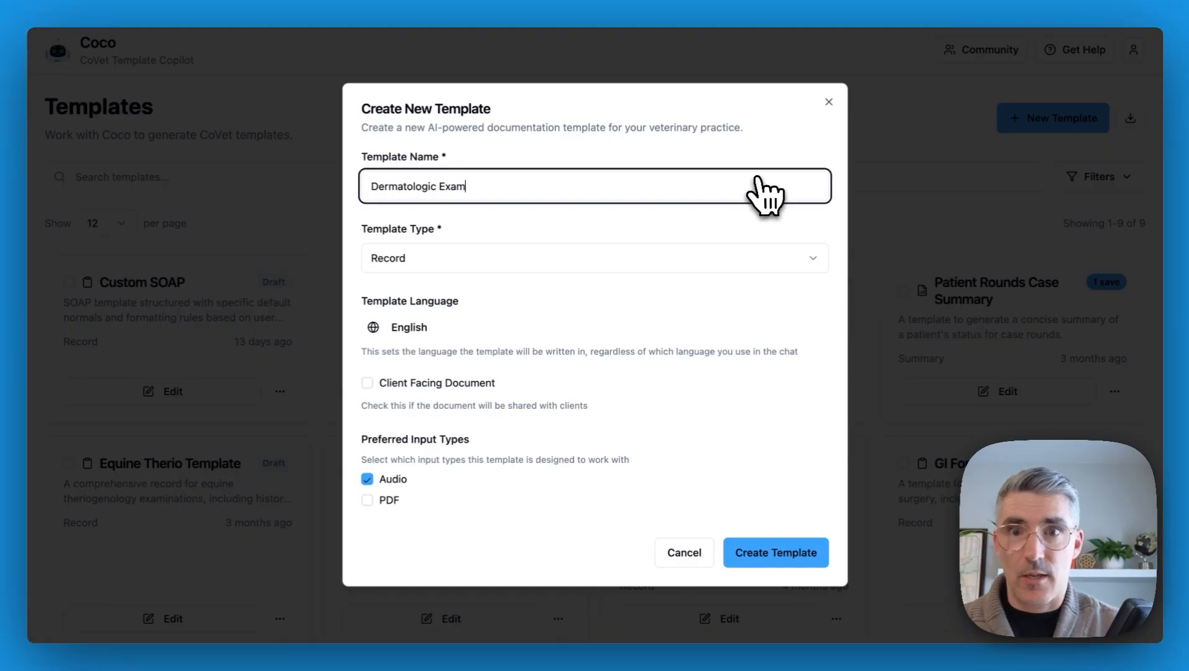
pyautogui.click(693, 261)
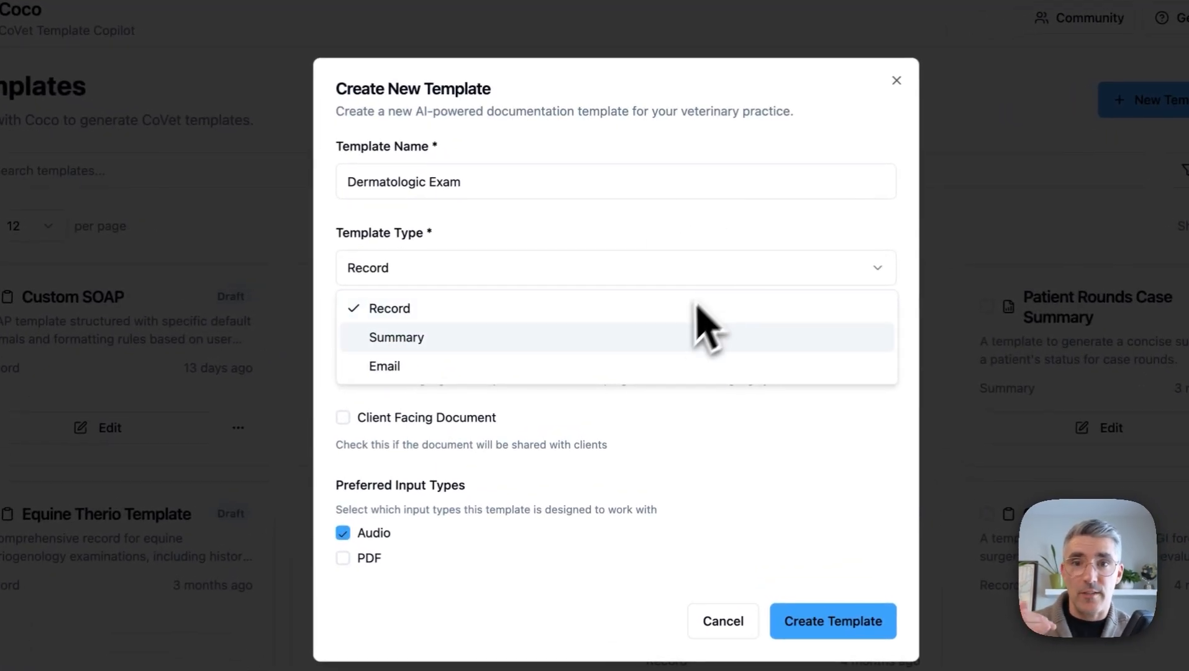
pyautogui.click(685, 255)
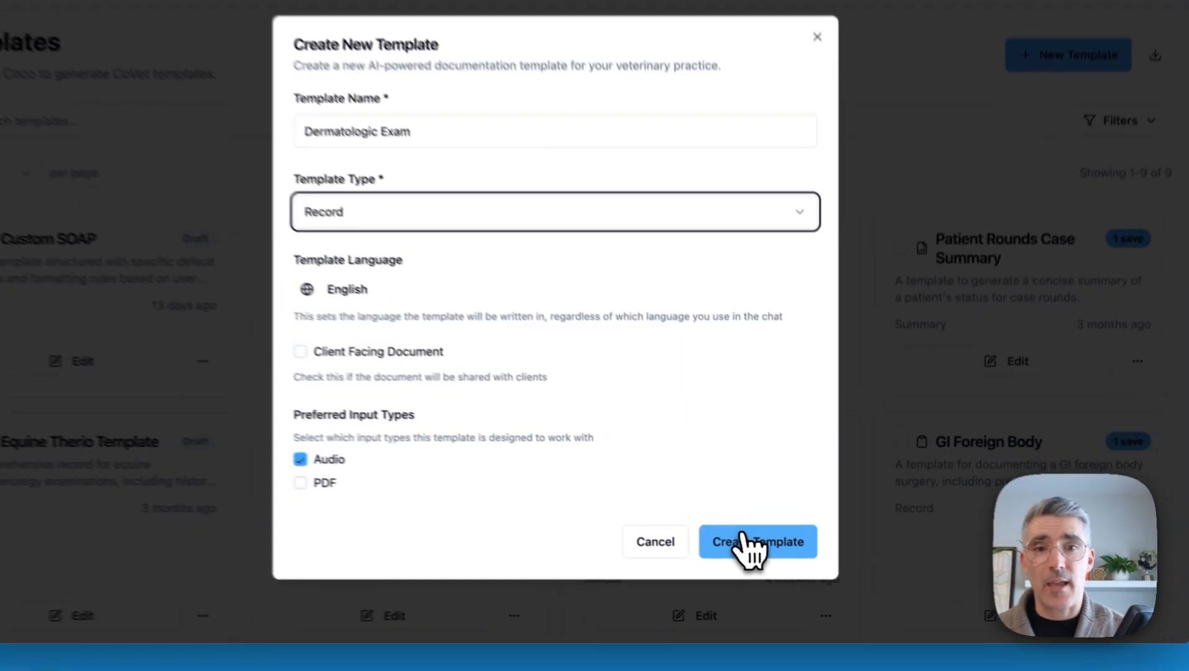
pyautogui.click(763, 553)
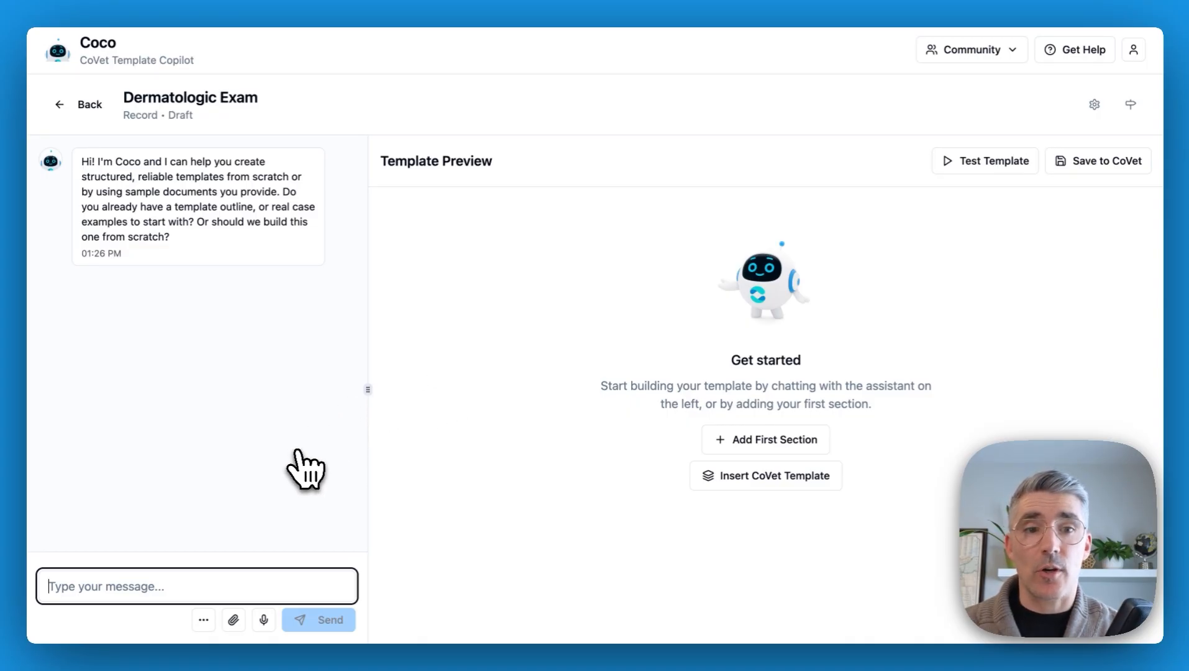
# Dictate and send Coco a request to create a template suitable for a veterinary dermatology exam
pyautogui.click(264, 619)
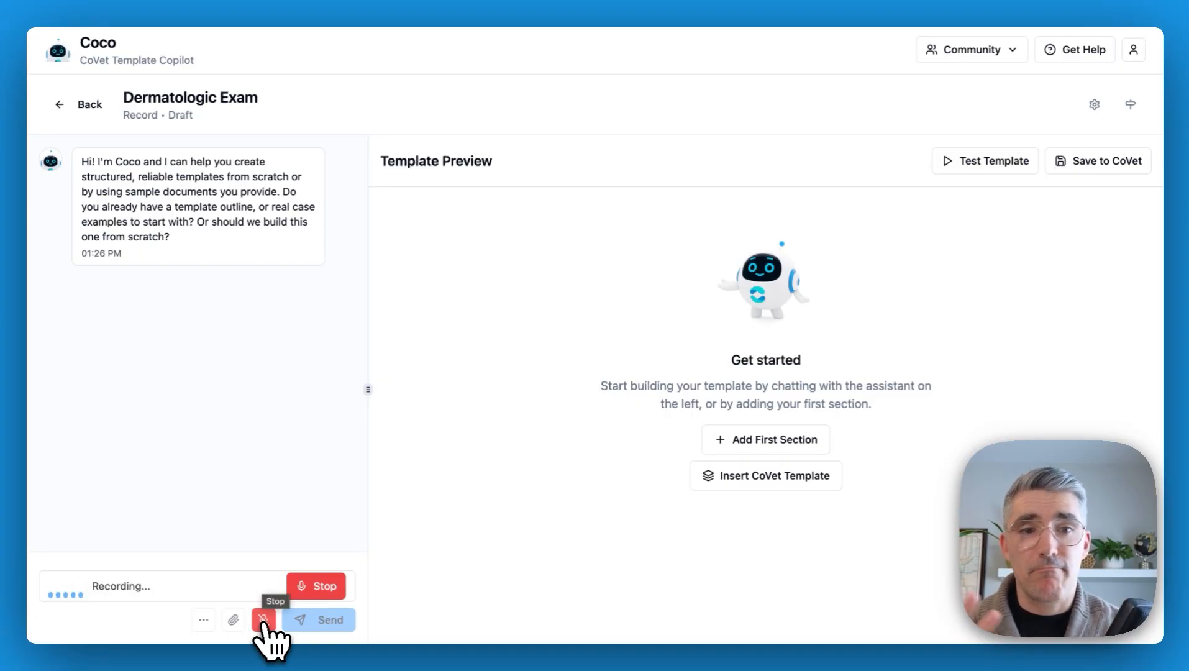
pyautogui.click(318, 586)
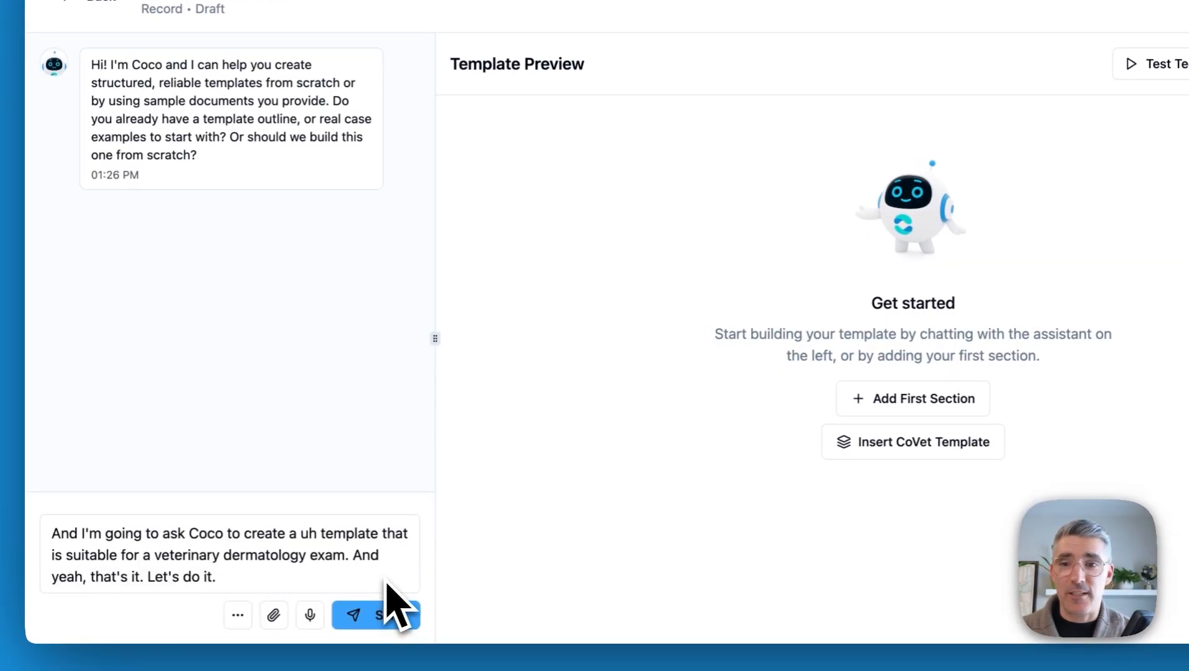
pyautogui.click(379, 616)
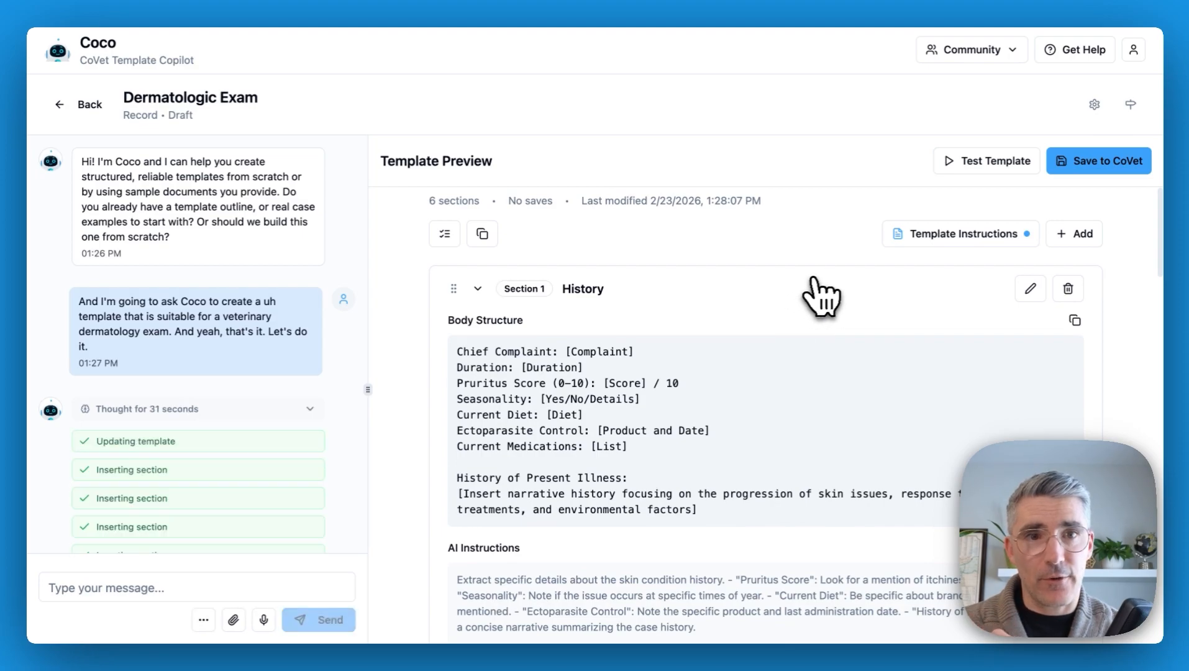
# Review the template-wide instructions generated for the Dermatologic Exam and close them without saving changes
pyautogui.click(936, 239)
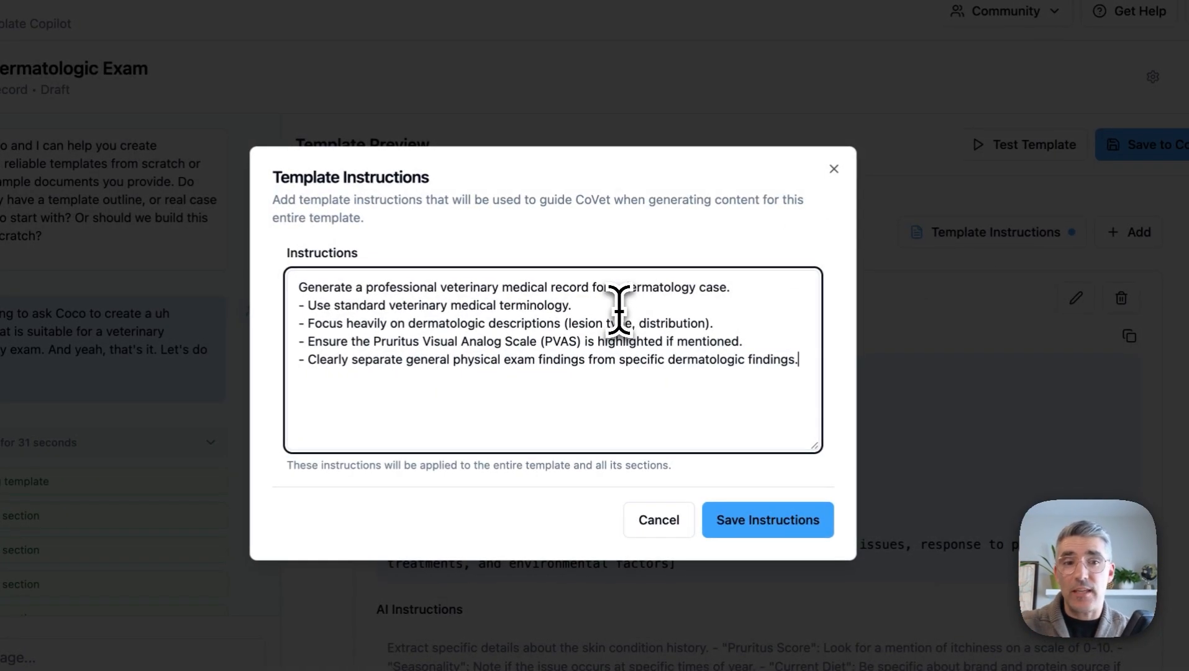
pyautogui.moveTo(800, 361); pyautogui.dragTo(258, 298)
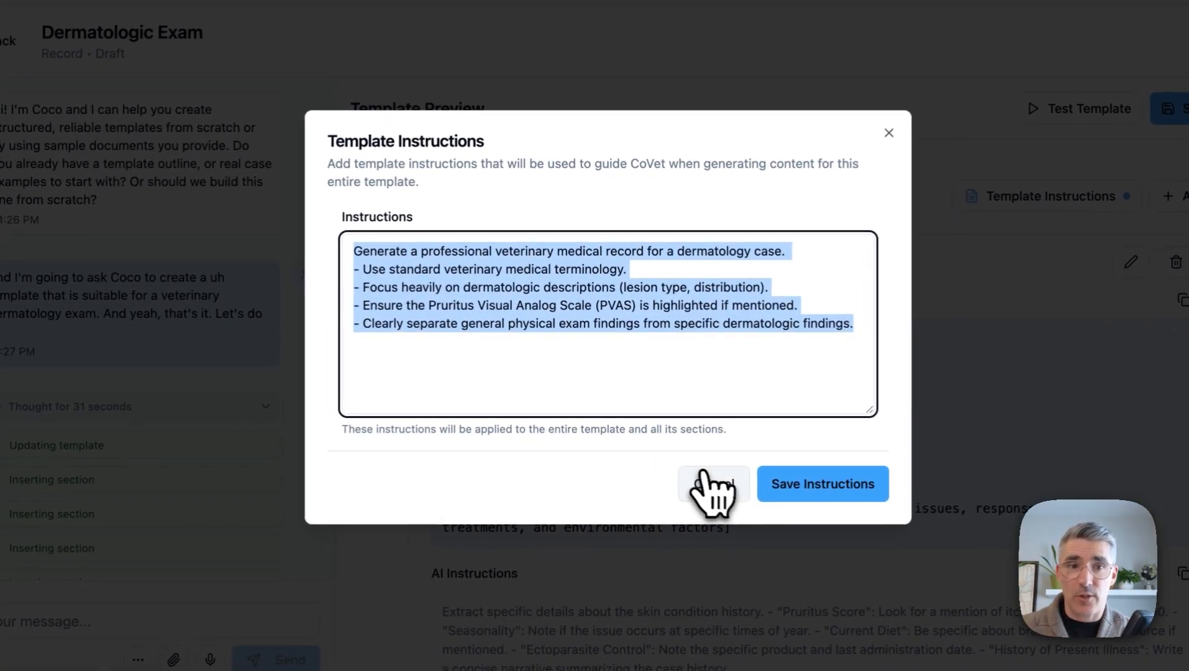
pyautogui.click(702, 494)
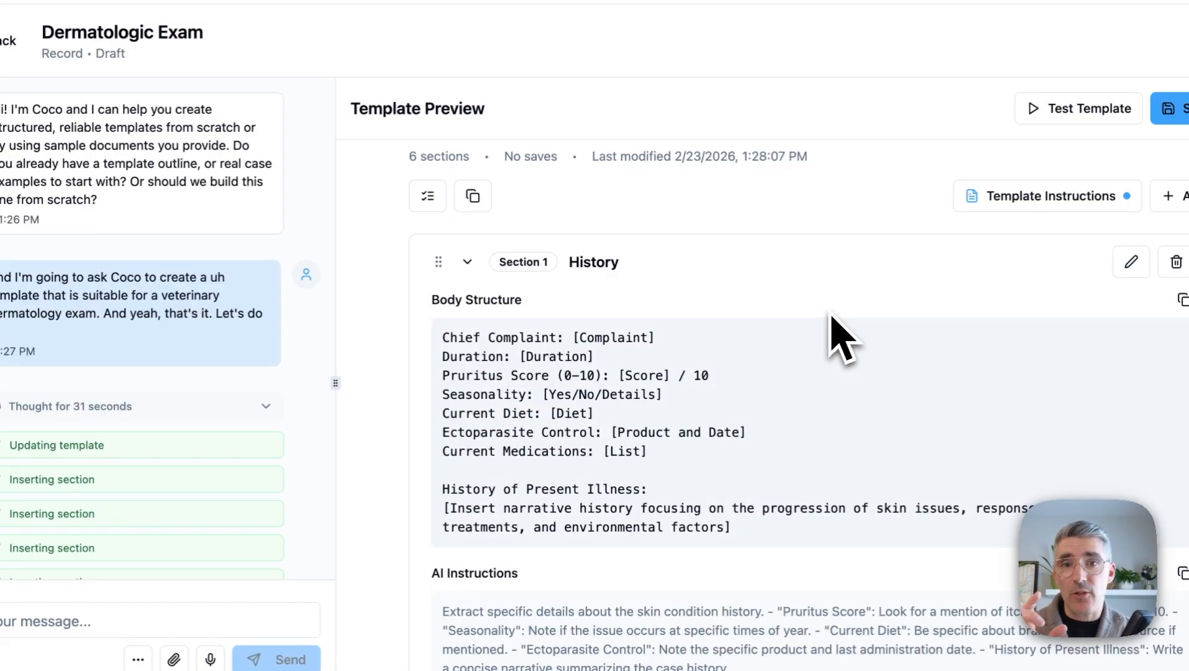
# Examine the generated sections, focusing on the body structure and AI instructions of the General Physical Exam section
pyautogui.scroll(-10, 842, 338)
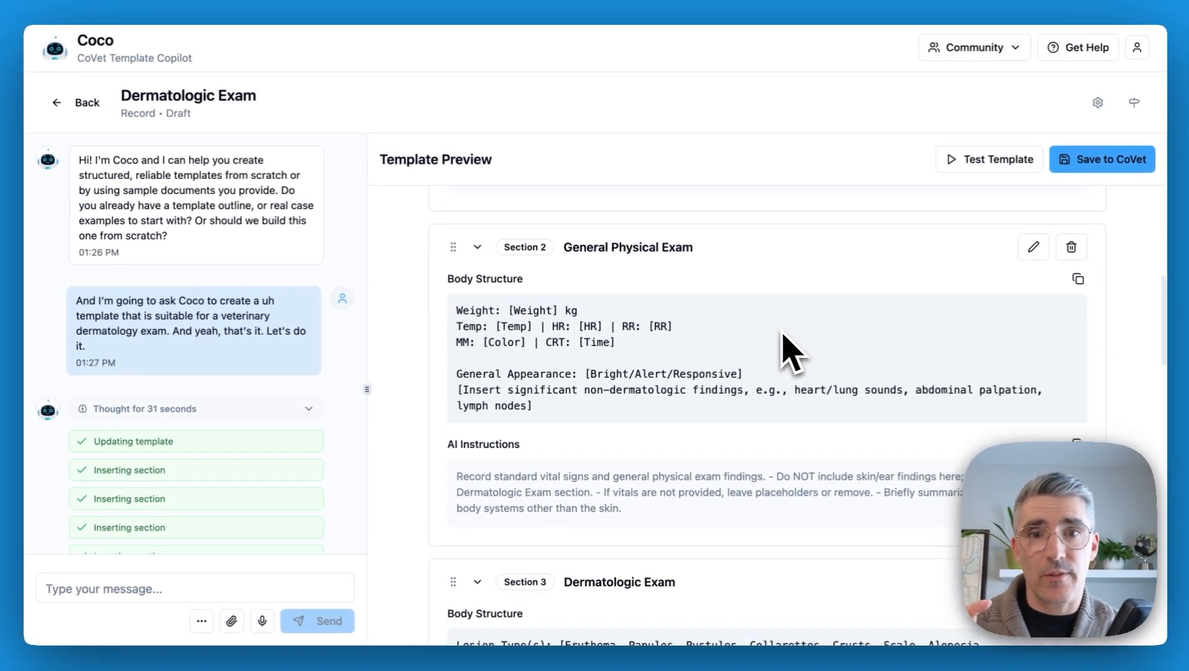
pyautogui.scroll(-2, 777, 335)
pyautogui.scroll(4, 777, 332)
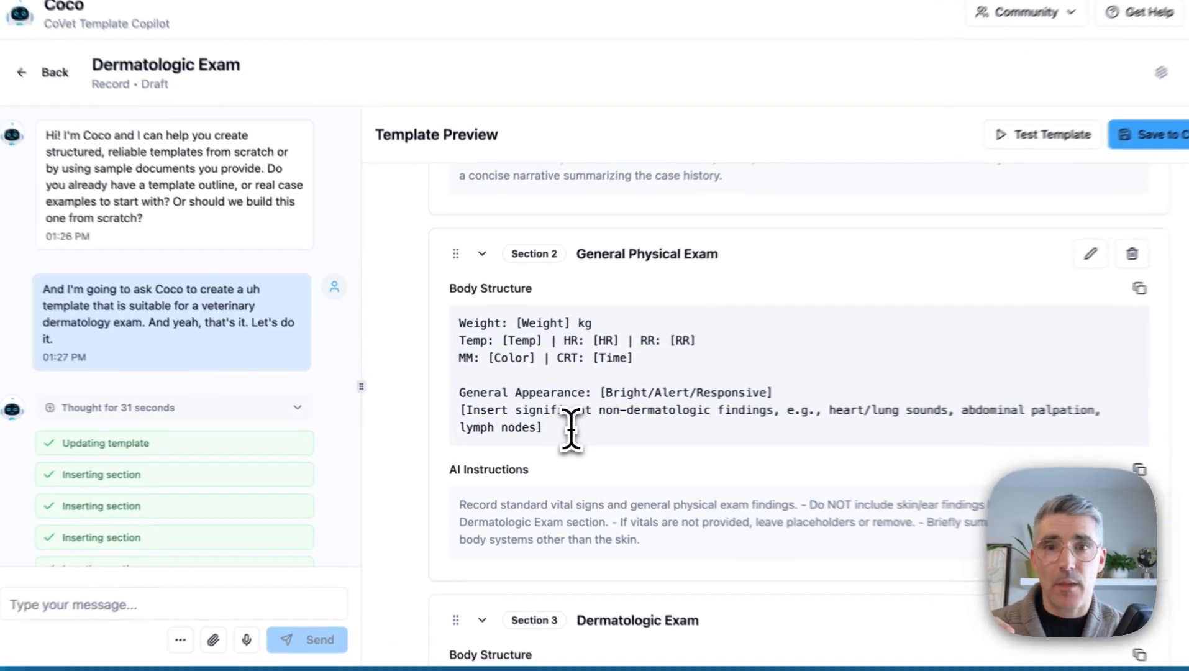
pyautogui.moveTo(550, 427); pyautogui.dragTo(457, 331)
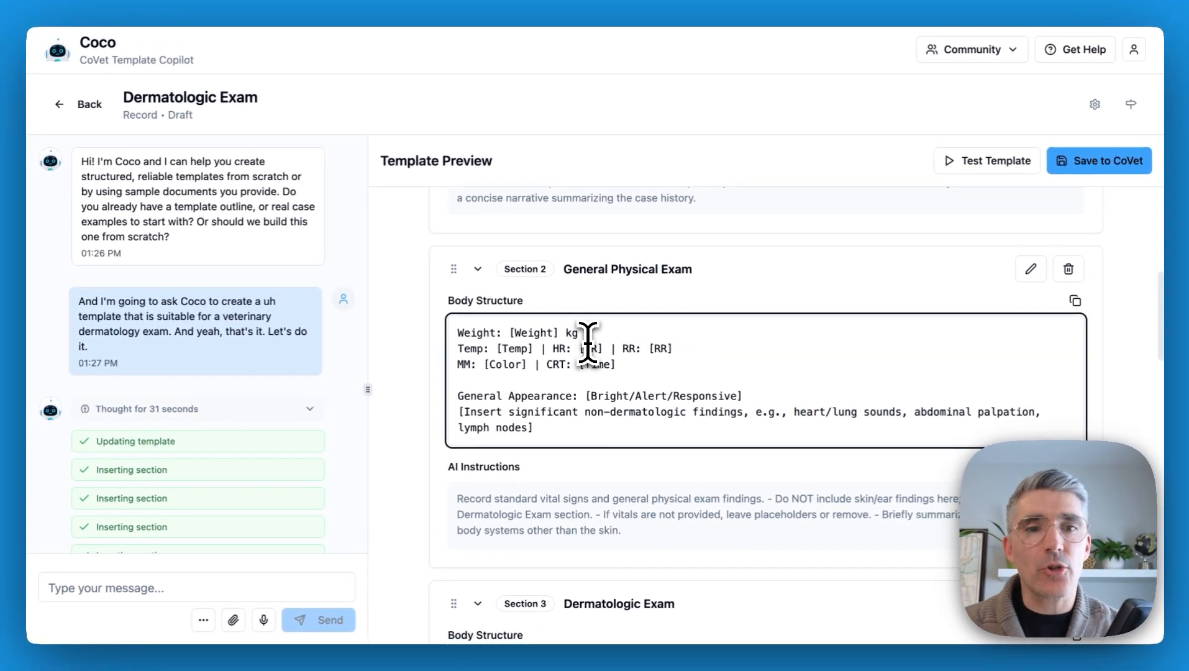
pyautogui.moveTo(622, 530); pyautogui.dragTo(463, 491)
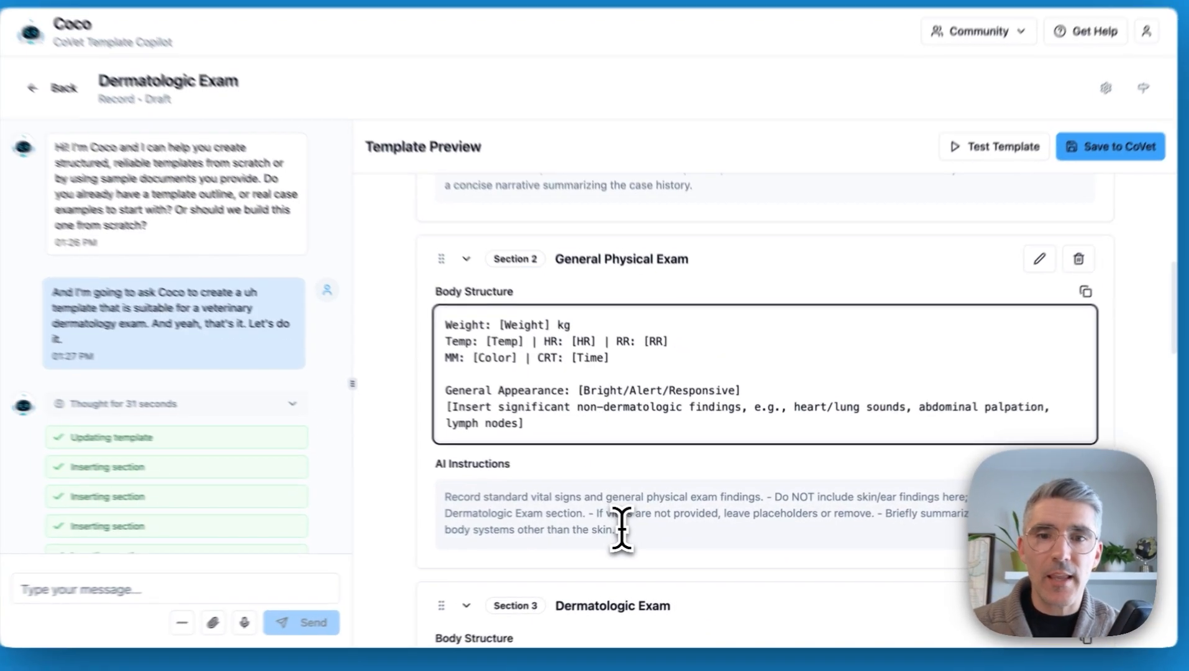
pyautogui.click(398, 479)
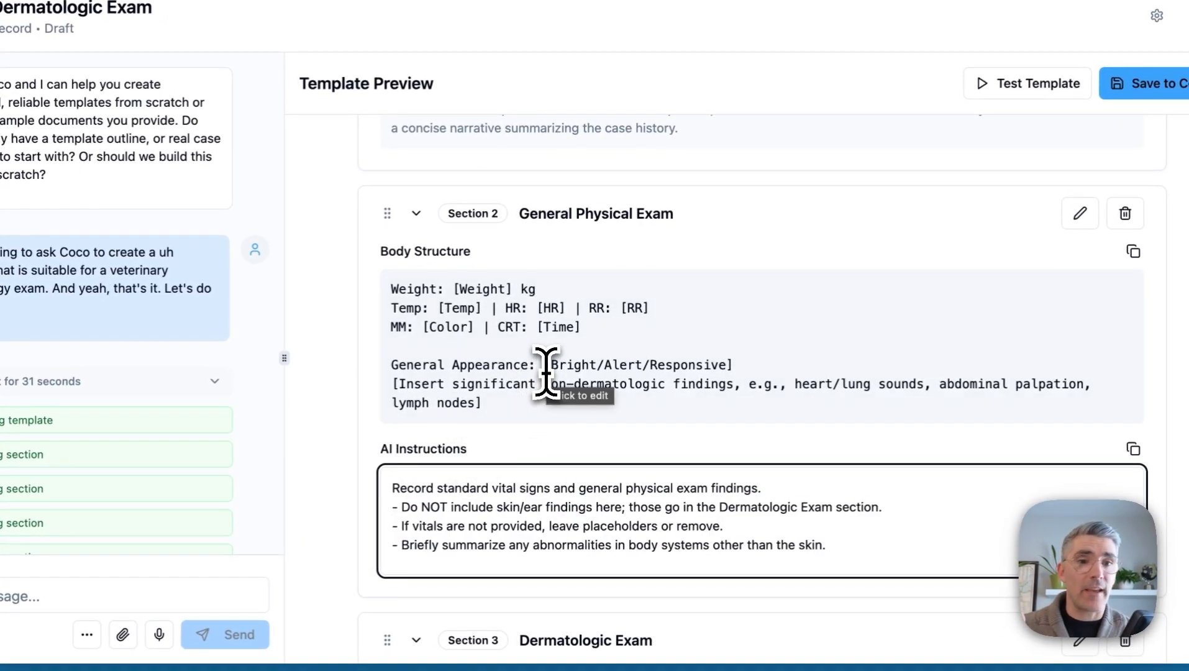
pyautogui.click(1186, 312)
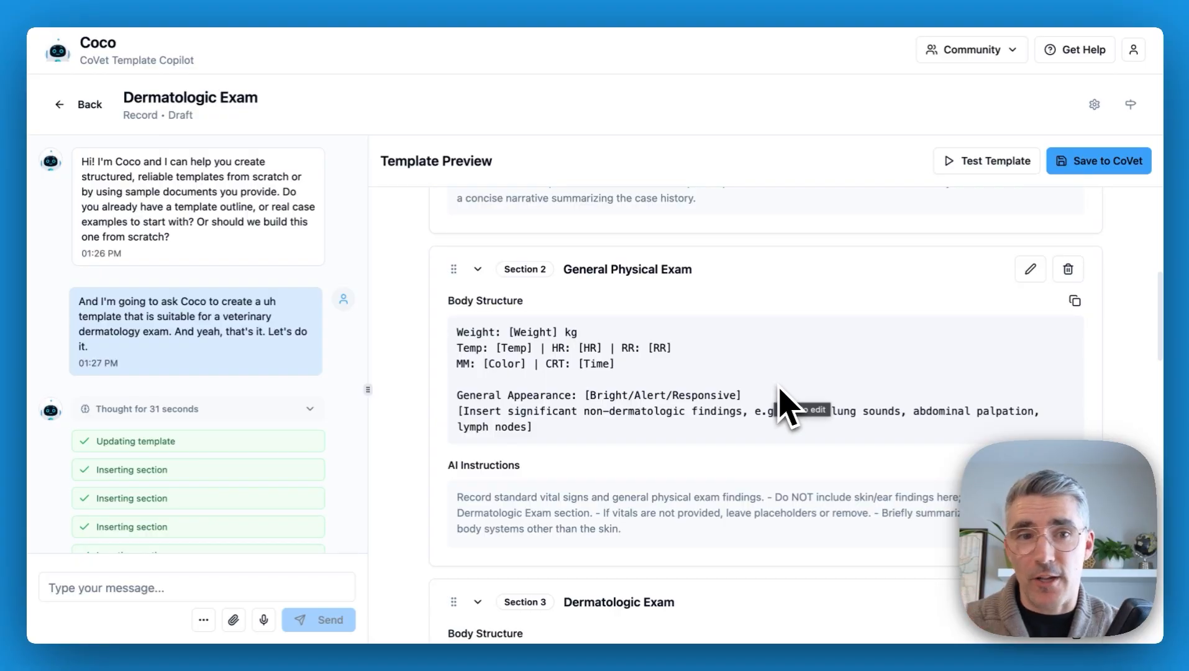
pyautogui.scroll(3, 781, 398)
pyautogui.scroll(-3, 778, 383)
pyautogui.moveTo(623, 398); pyautogui.dragTo(458, 364)
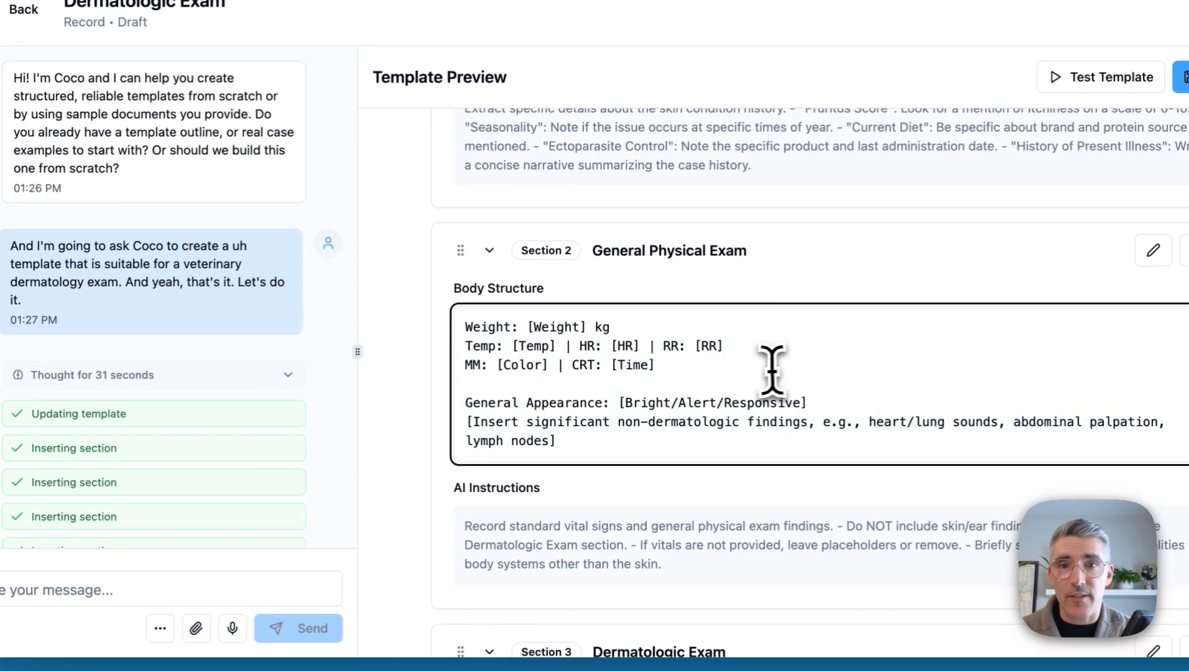
# Dictate and send Coco a request to move the vital signs into a separate Vitals section with a zero-to-nine body condition score
pyautogui.scroll(-8, 304, 428)
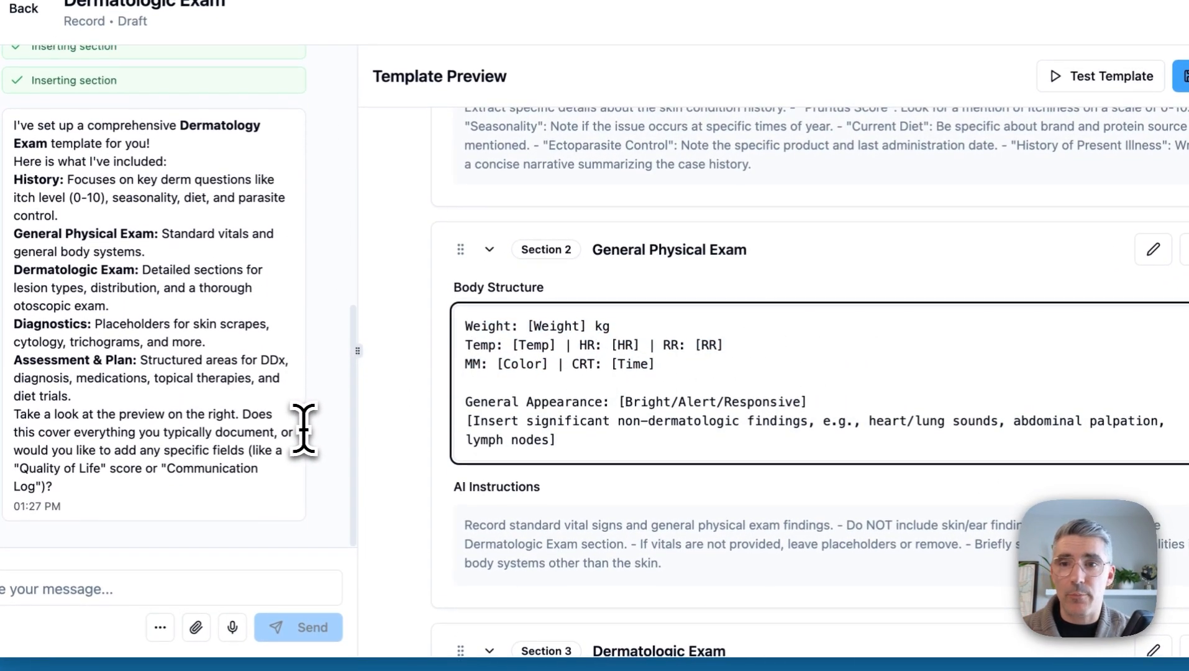
pyautogui.click(275, 620)
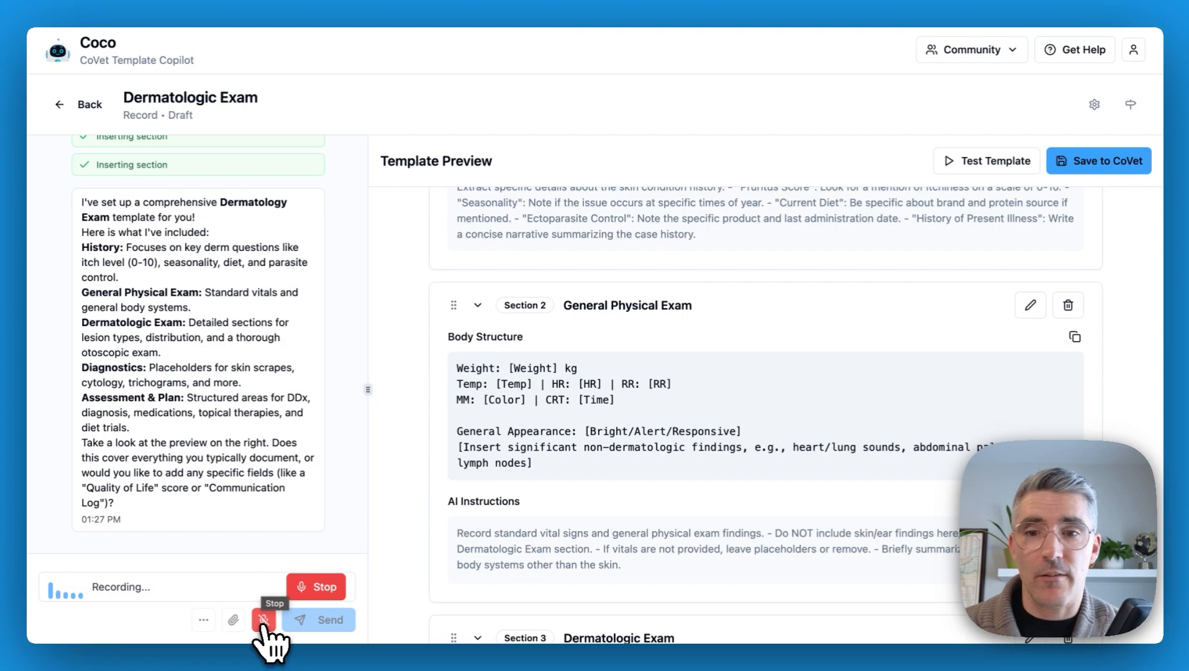
pyautogui.click(318, 586)
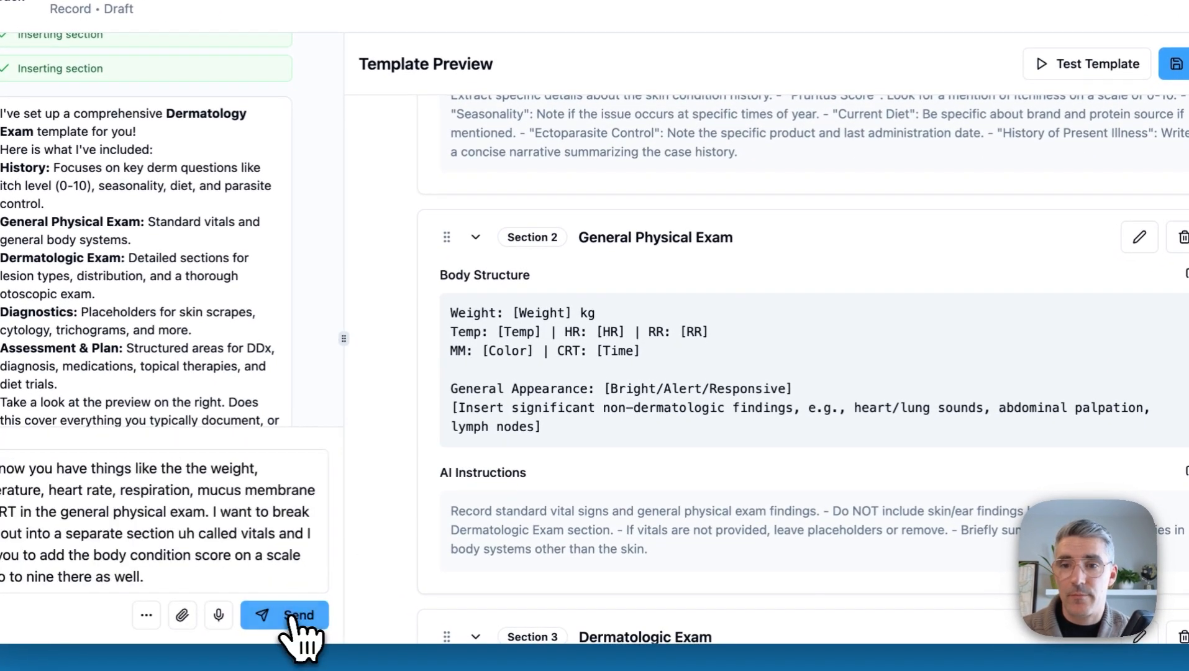
pyautogui.click(292, 618)
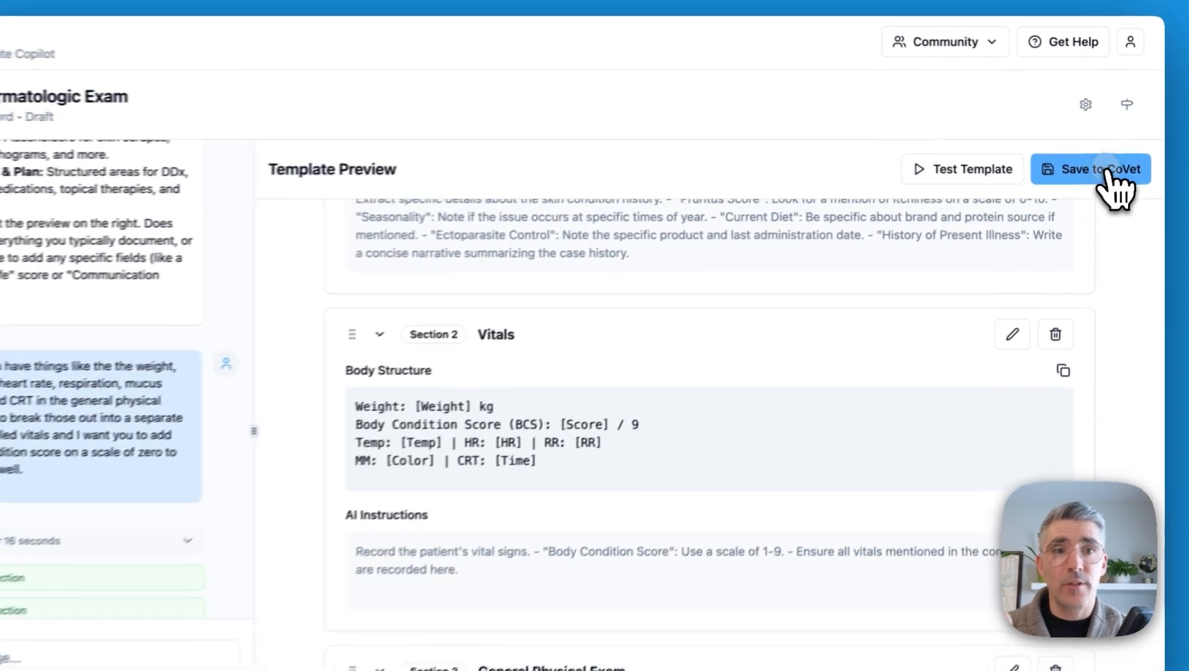
# Save the Dermatologic Exam to CoVet as a new template, open it in CoVet, and dismiss the save dialog in Coco
pyautogui.click(1117, 163)
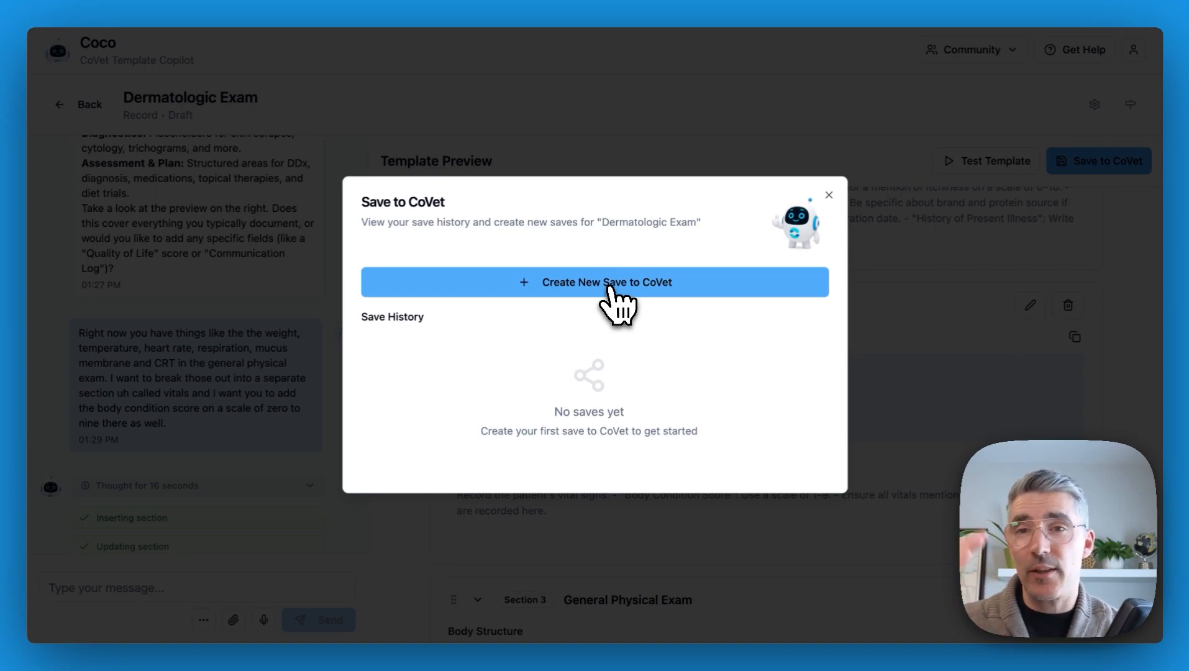
pyautogui.click(609, 287)
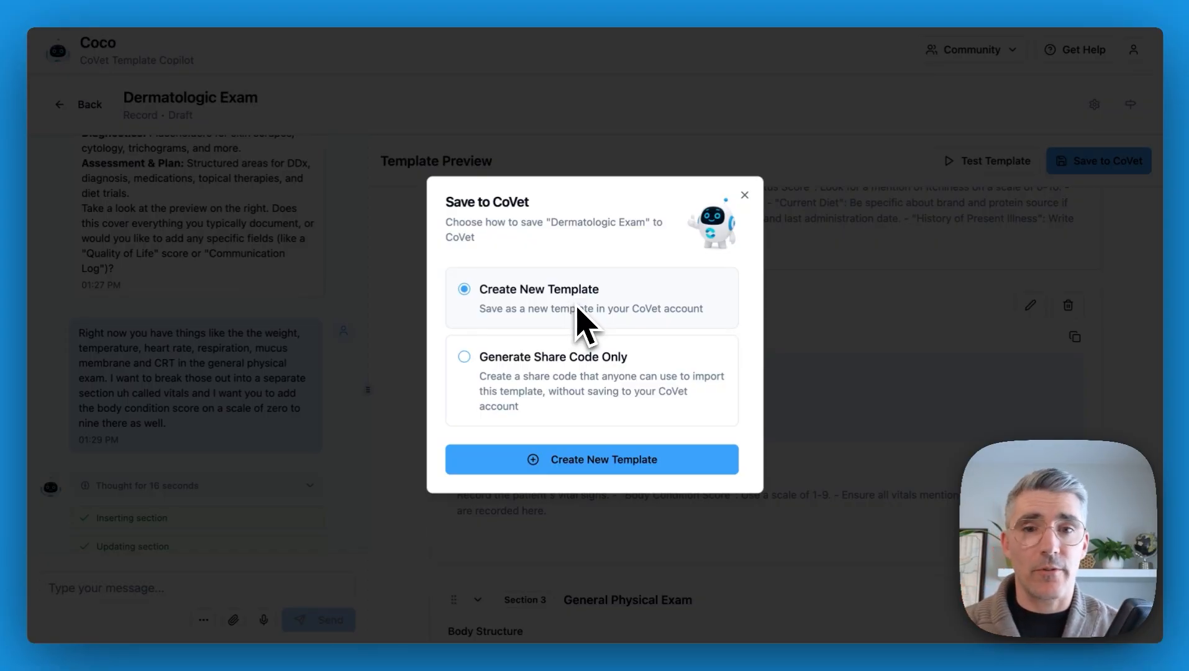
pyautogui.click(608, 469)
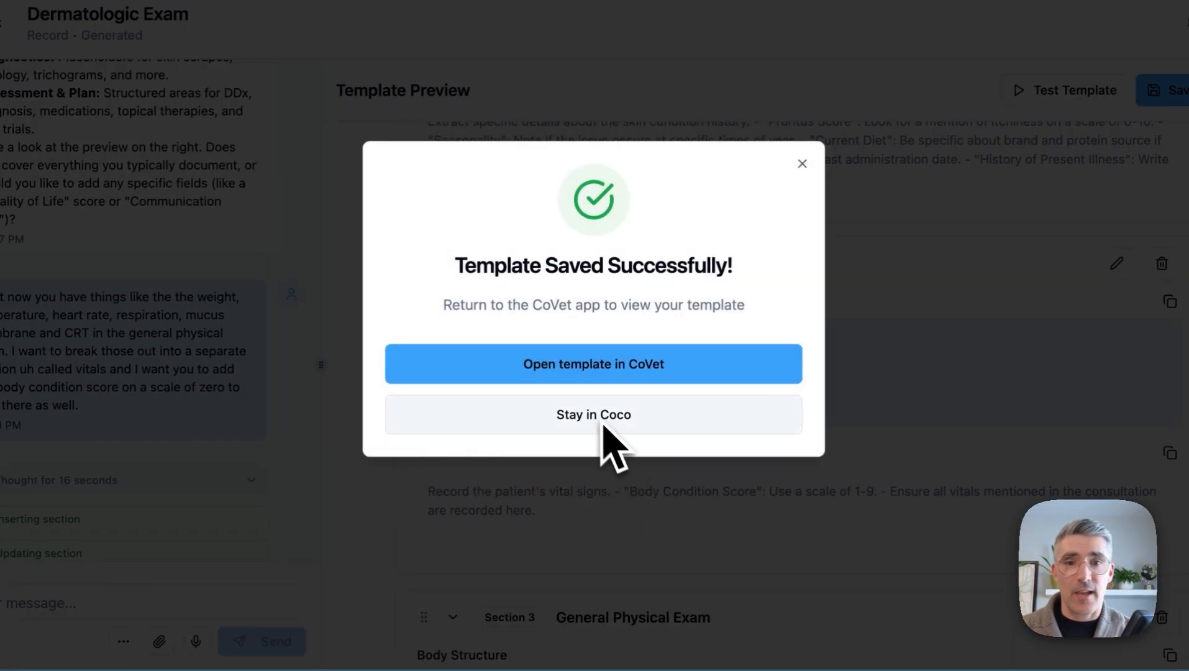
pyautogui.click(589, 369)
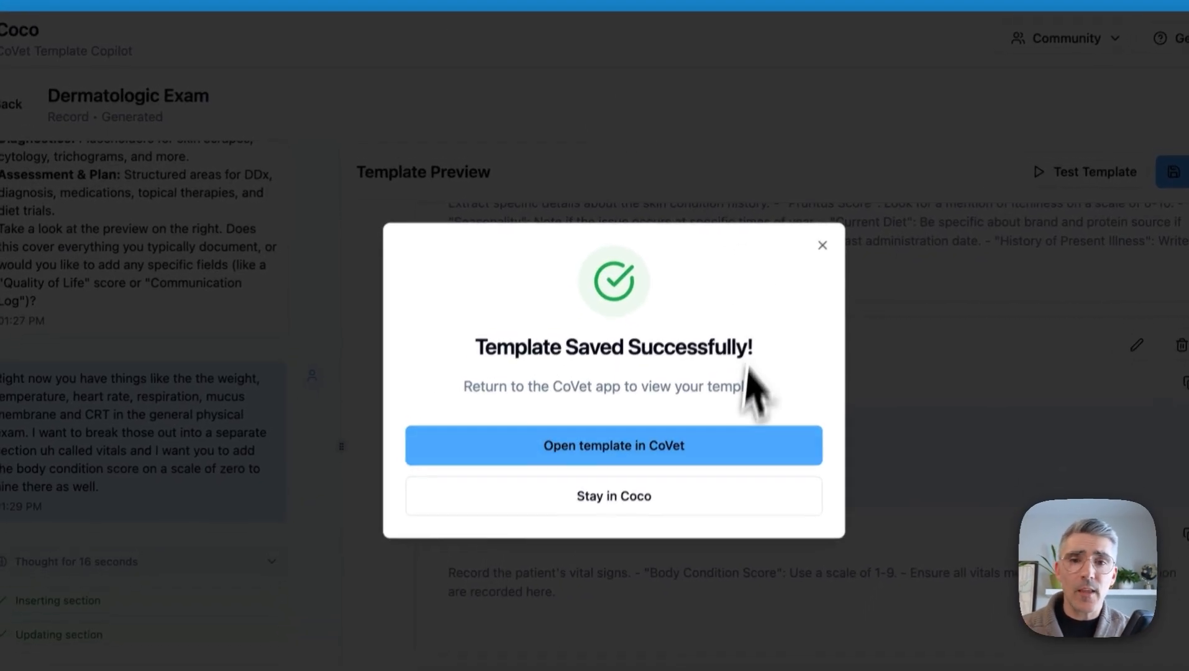
pyautogui.click(819, 259)
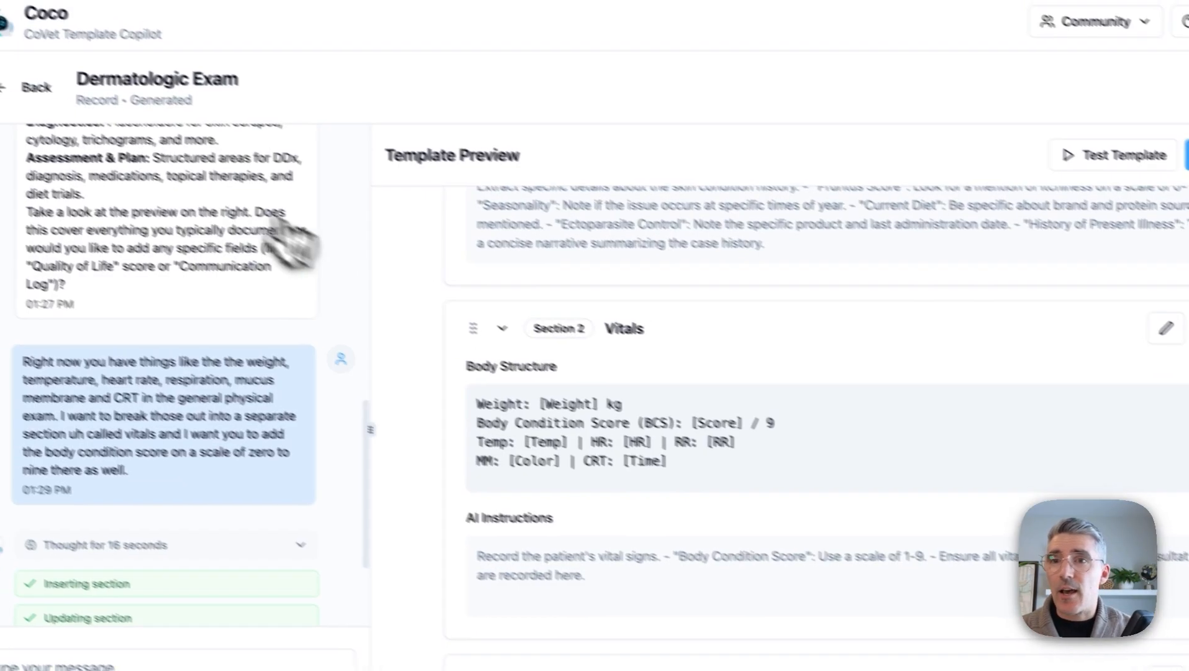
# Return to the template list and create a Record template titled with the owner's first name in possessive form plus "Custom SOAP"
pyautogui.click(36, 87)
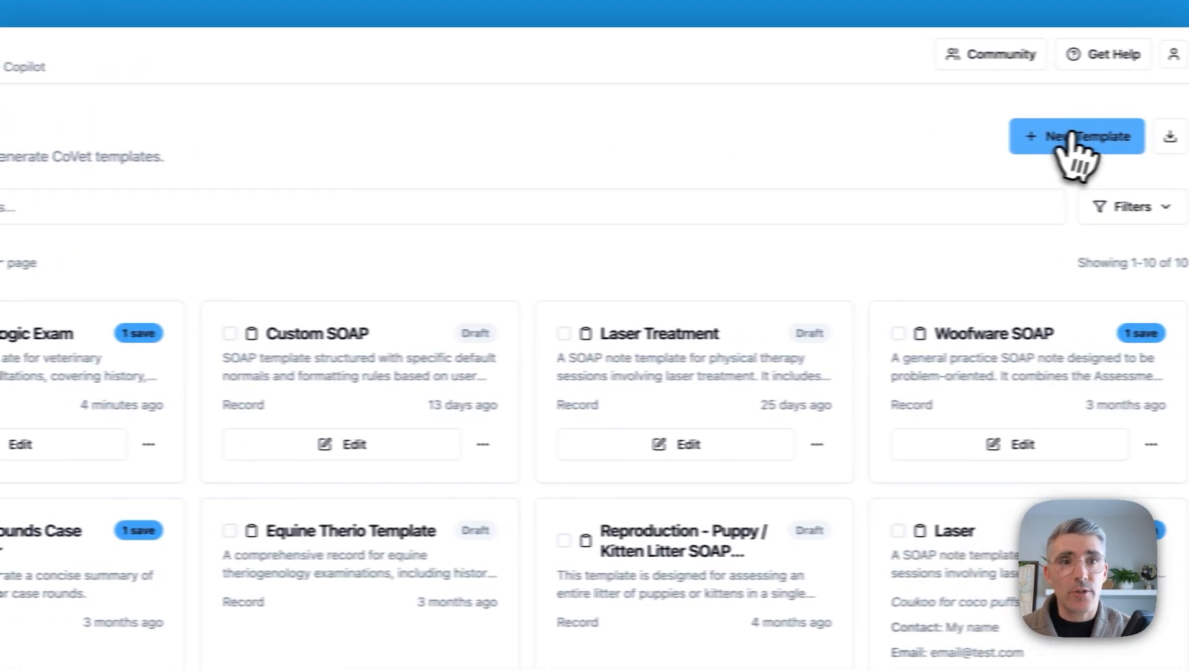
pyautogui.click(1072, 133)
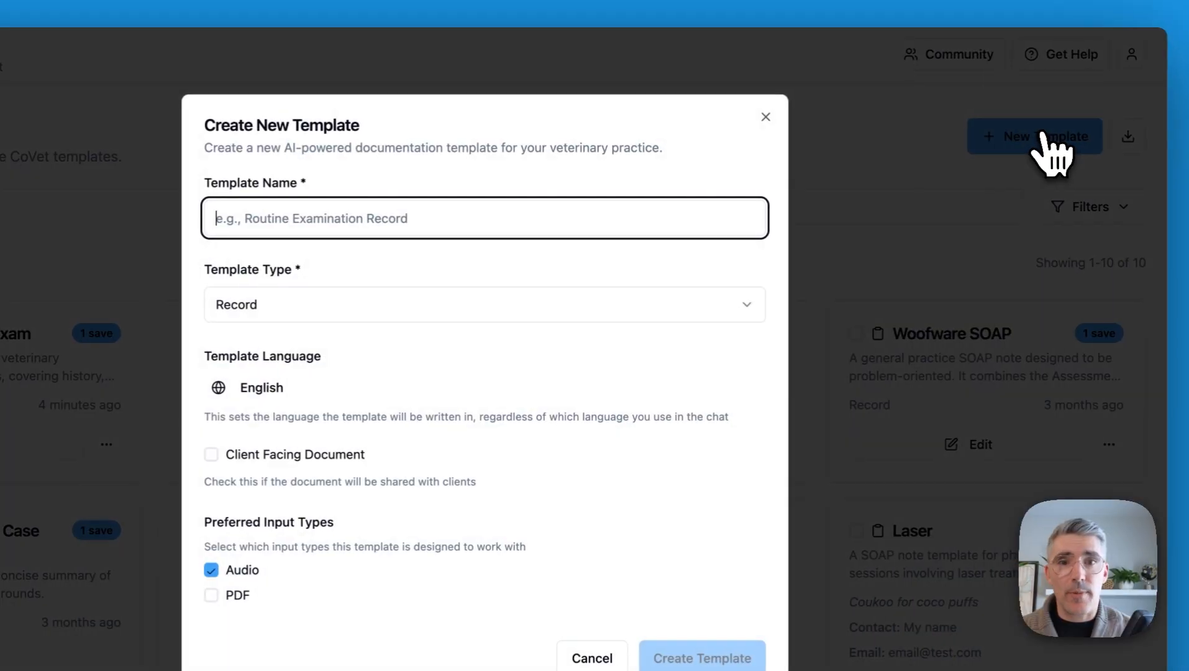
pyautogui.write("Mike's")
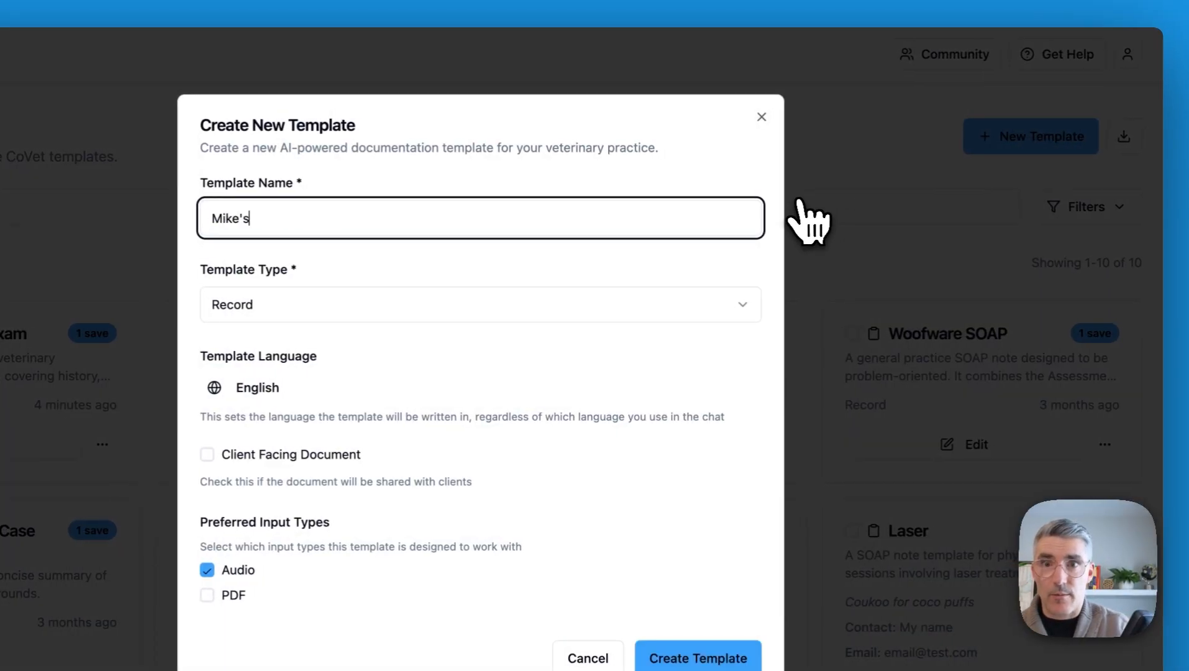
pyautogui.write(' Custom So')
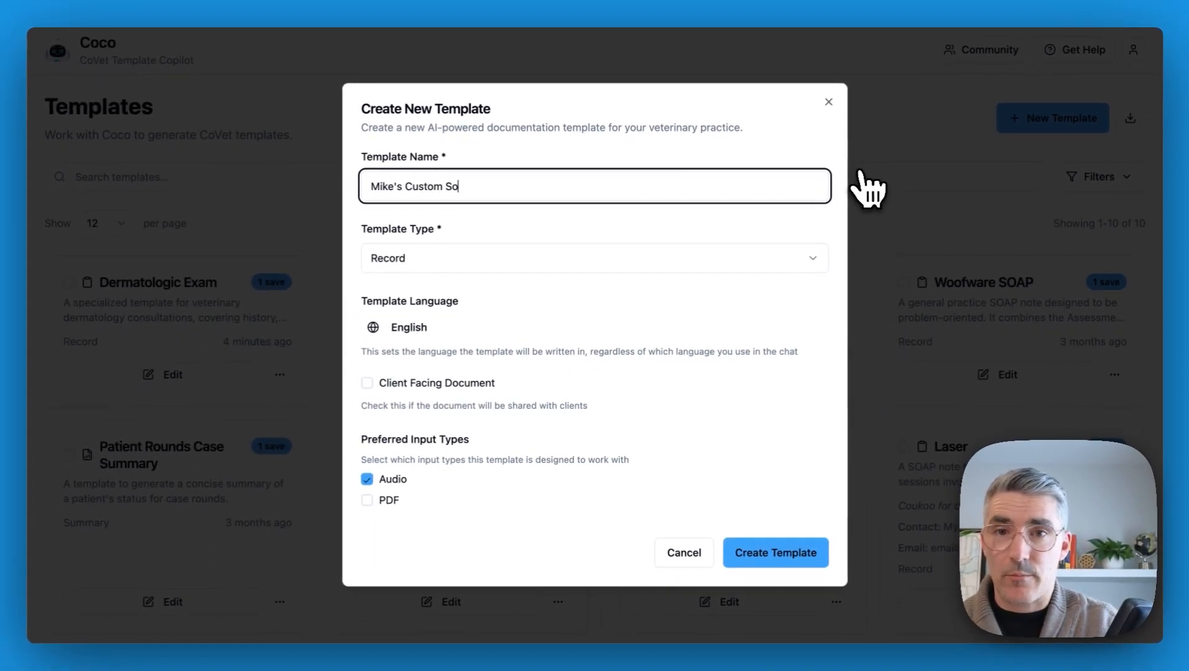
pyautogui.write('AP')
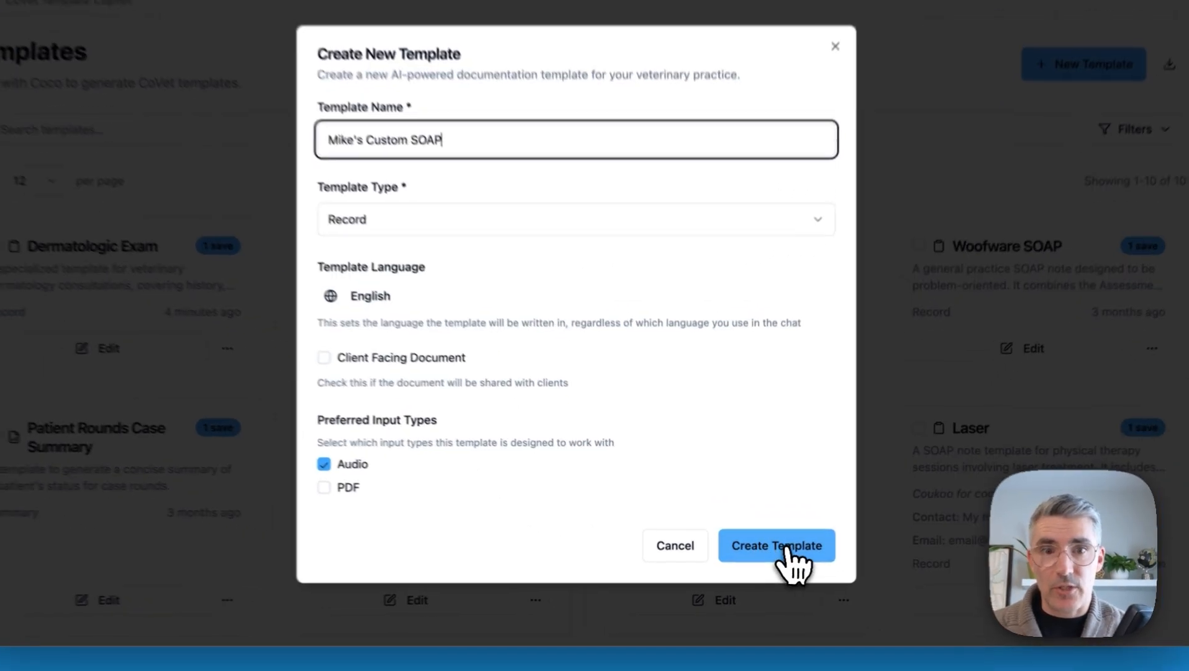
pyautogui.click(776, 553)
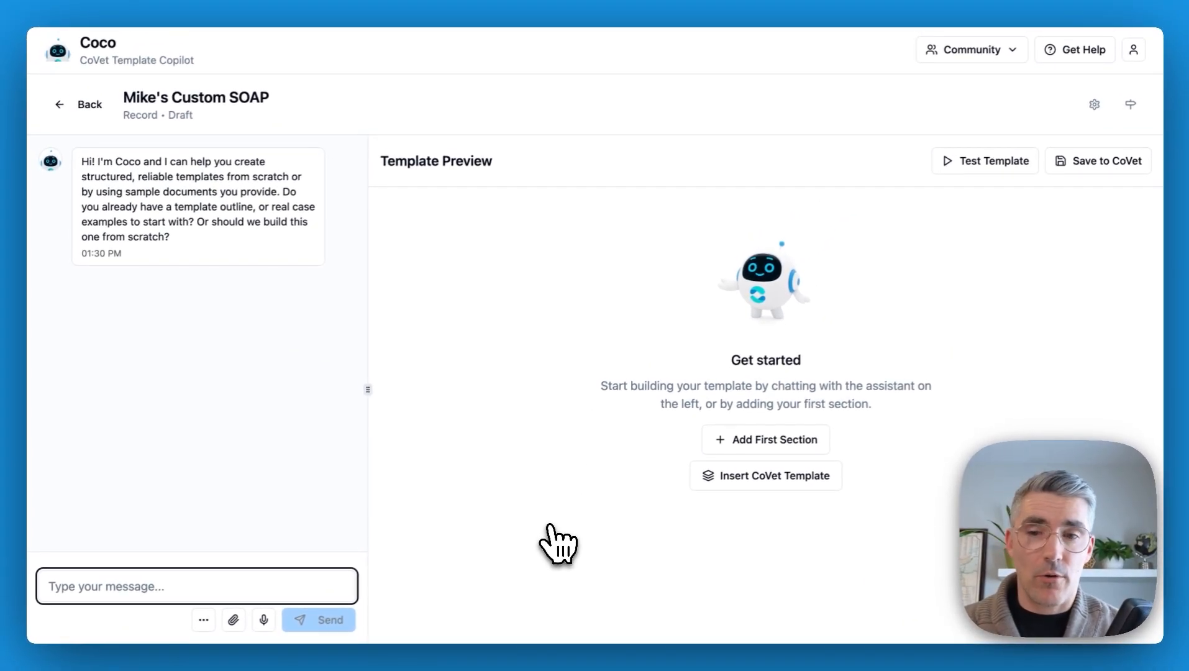
# View the share-code dialog for attaching a CoVet template to the chat, and leave it without attaching anything
pyautogui.click(233, 619)
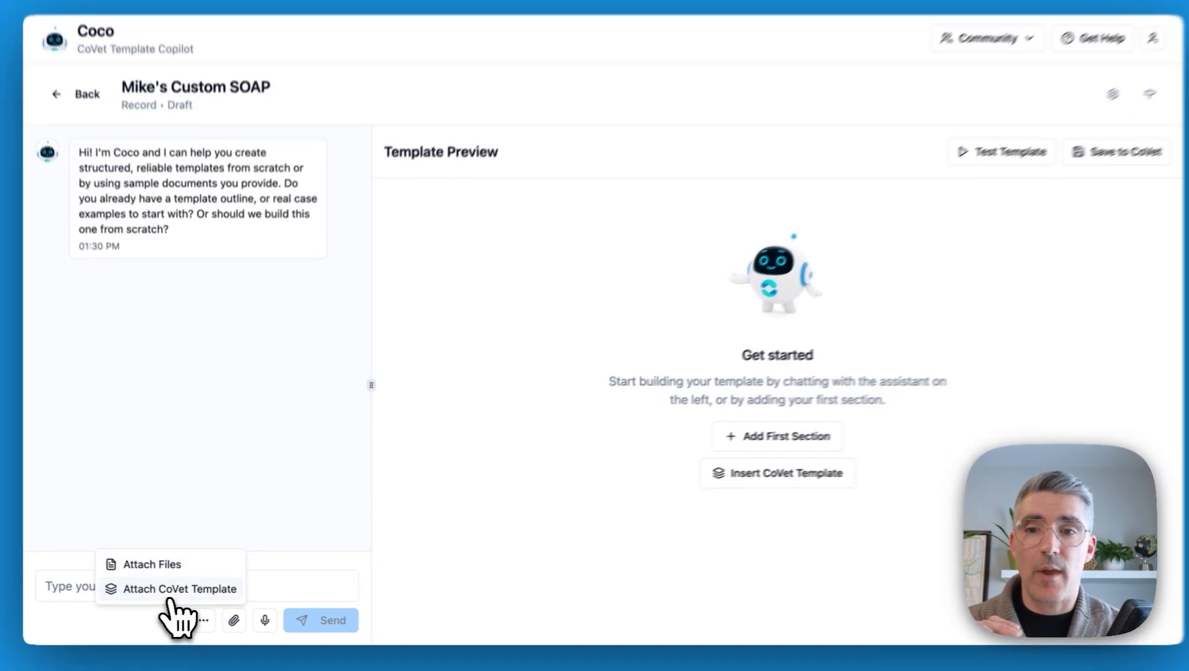
pyautogui.click(171, 594)
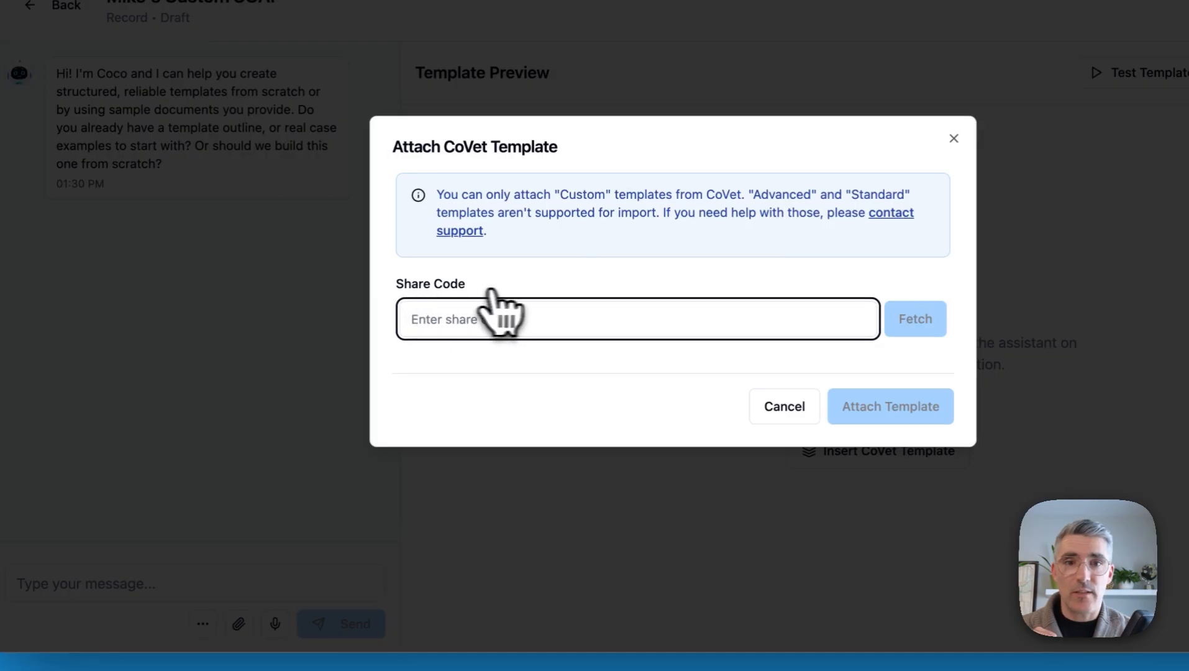
pyautogui.click(784, 407)
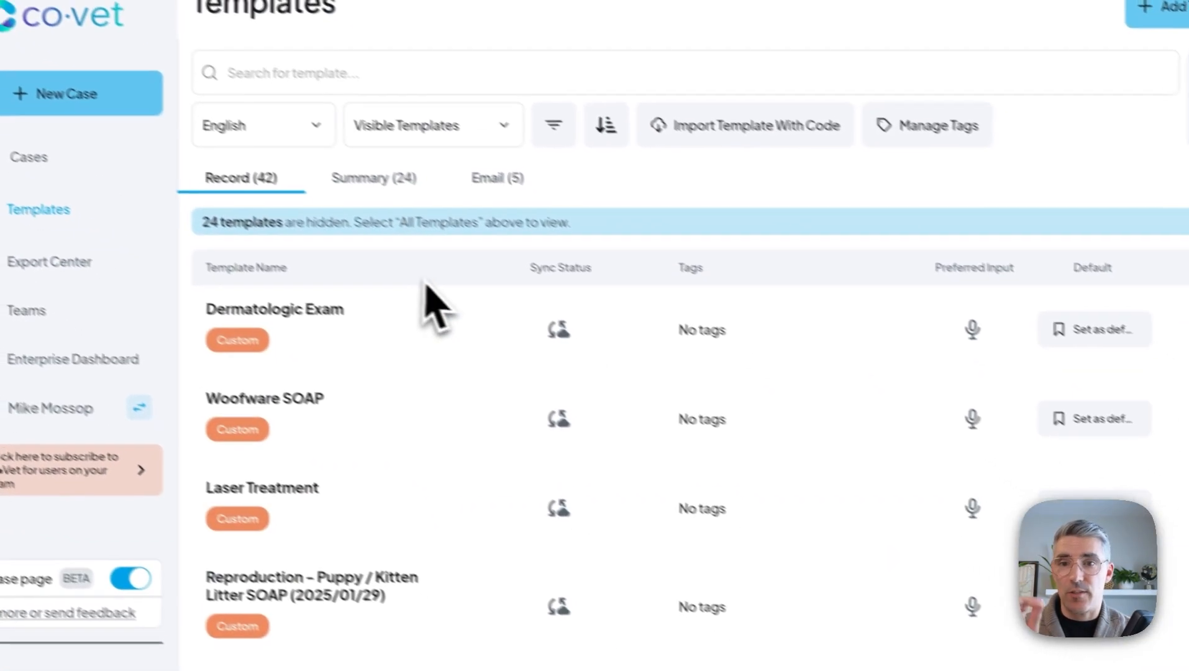
# Switch to CoVet, display the Laser Treatment template's link-or-code sharing options, and return to the Custom SOAP draft in Coco
pyautogui.click(488, 562)
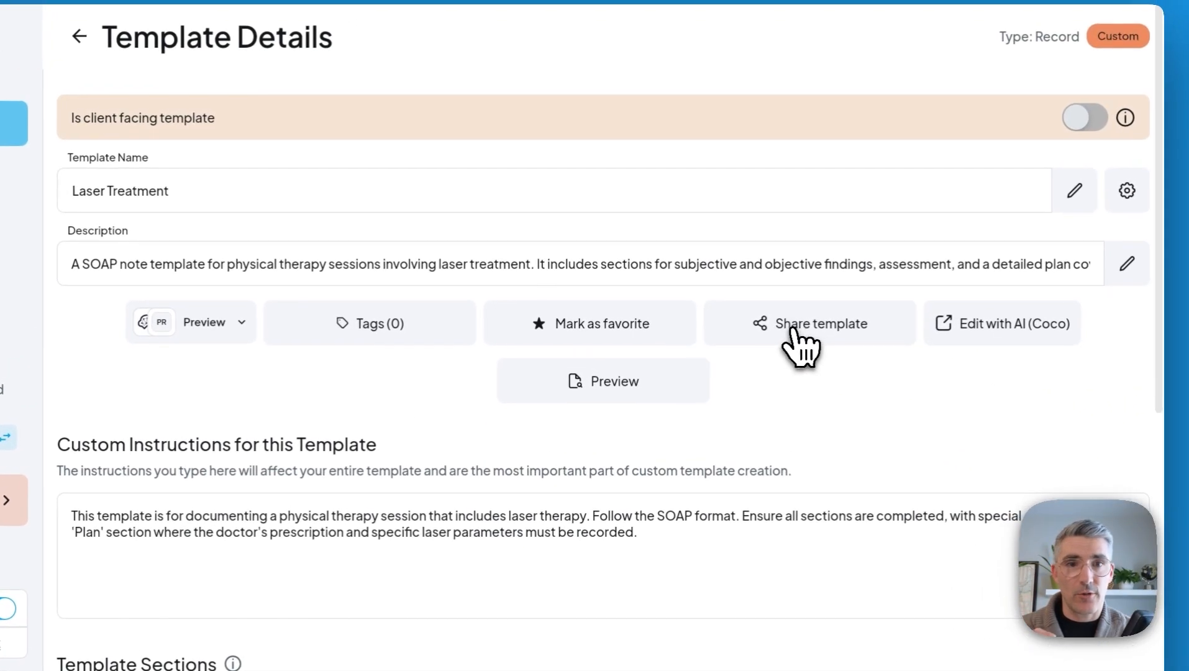
pyautogui.click(793, 329)
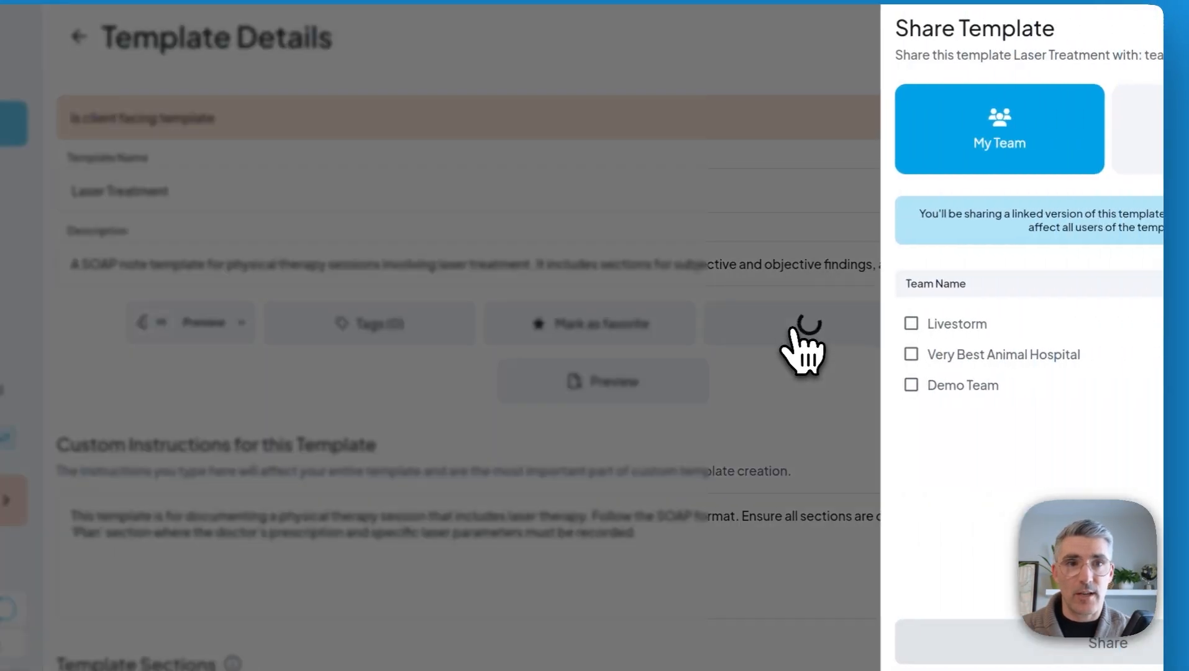
pyautogui.click(1051, 138)
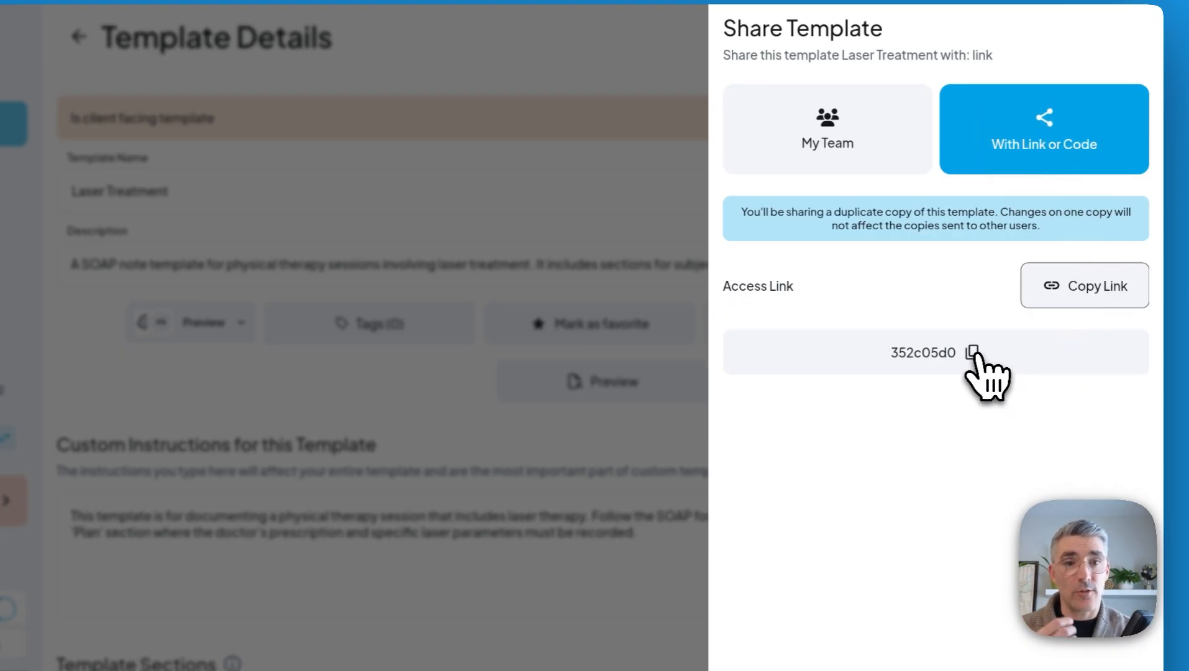
pyautogui.click(77, 34)
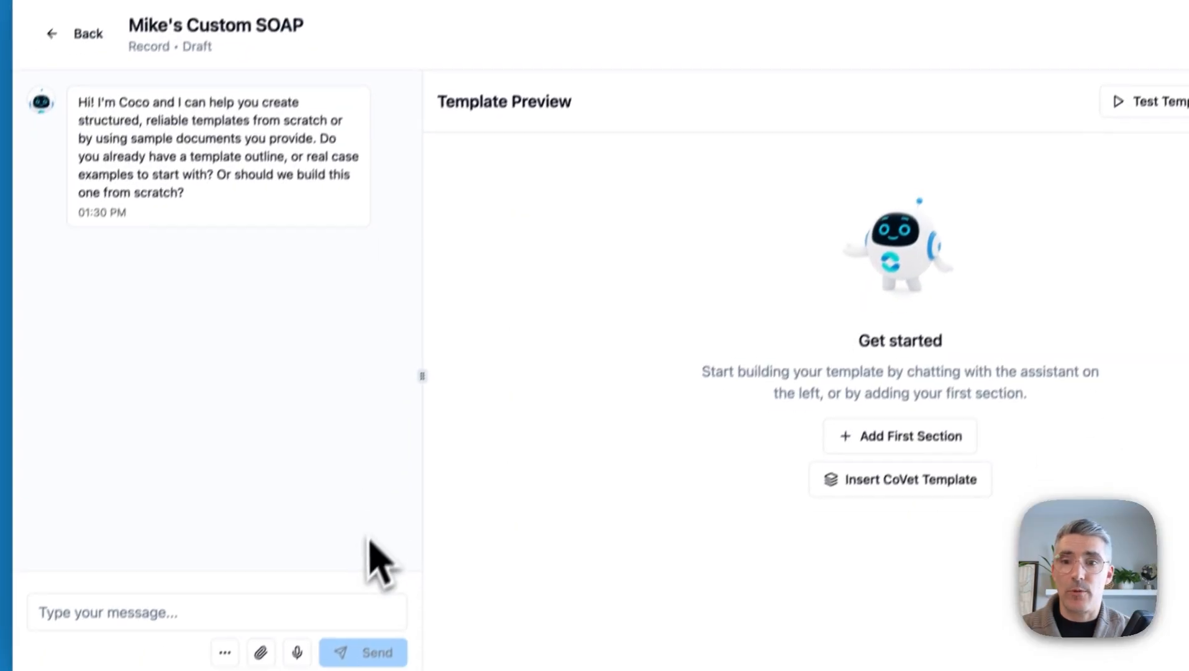
pyautogui.click(274, 625)
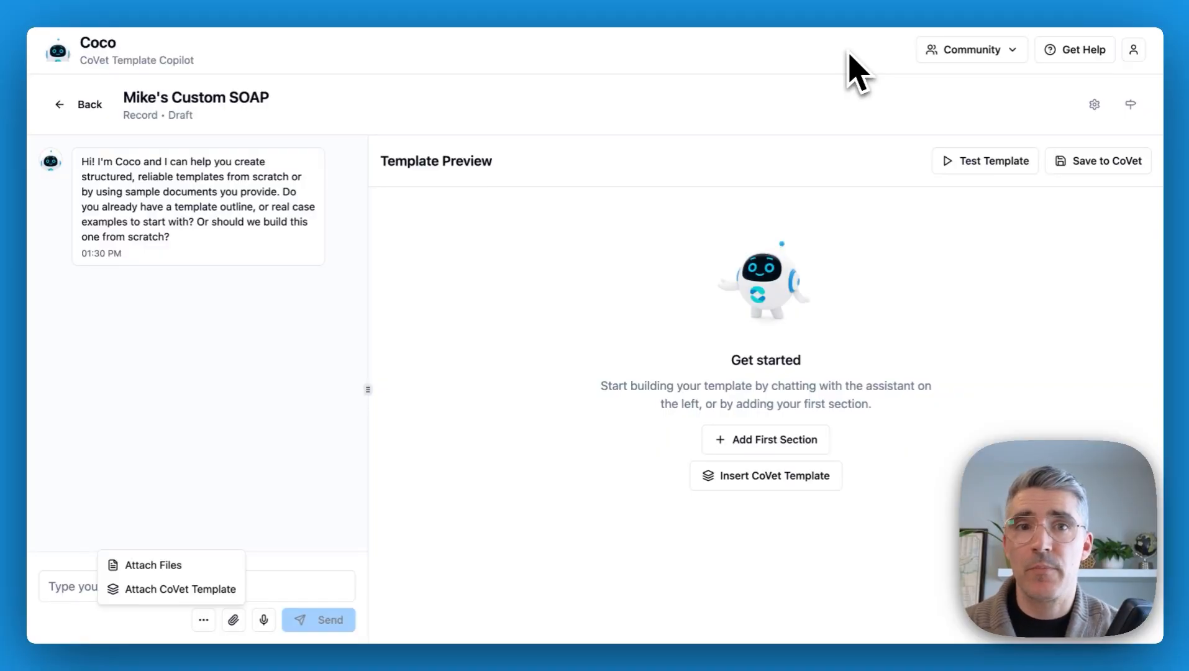
pyautogui.click(849, 52)
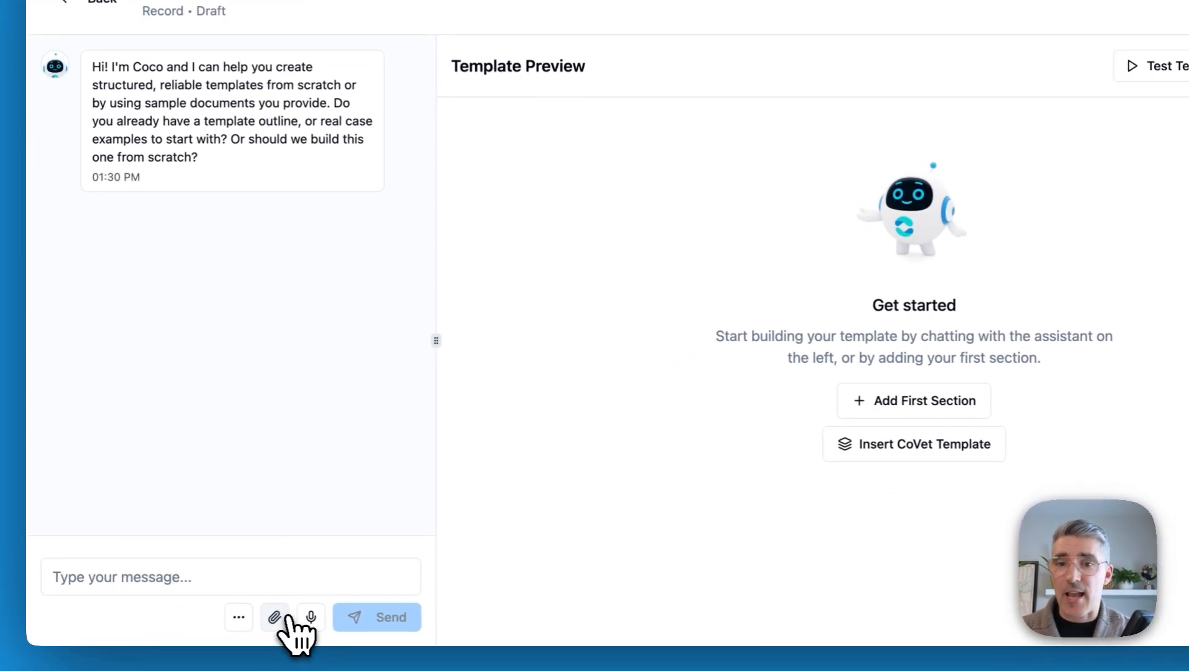
# Bring up the chat's attachment options, and preview Custom Template Form - Blank Outline Example.pdf from the Downloads folder
pyautogui.click(271, 621)
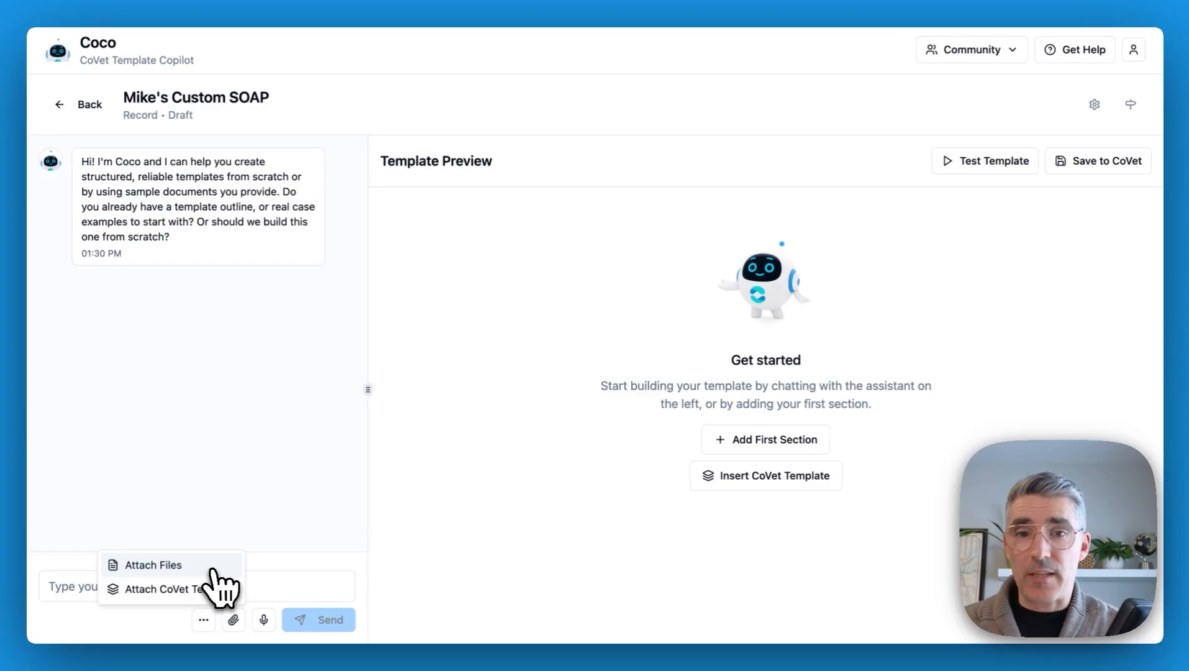
pyautogui.hotkey('ctrl', 'Up')
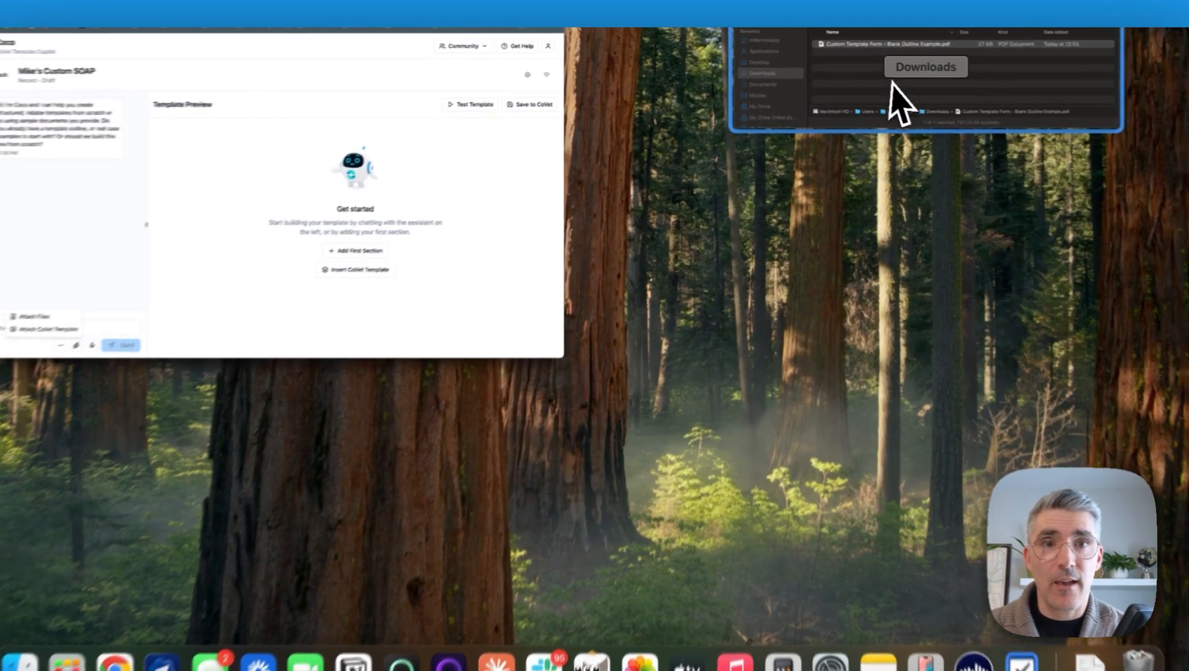
pyautogui.click(877, 83)
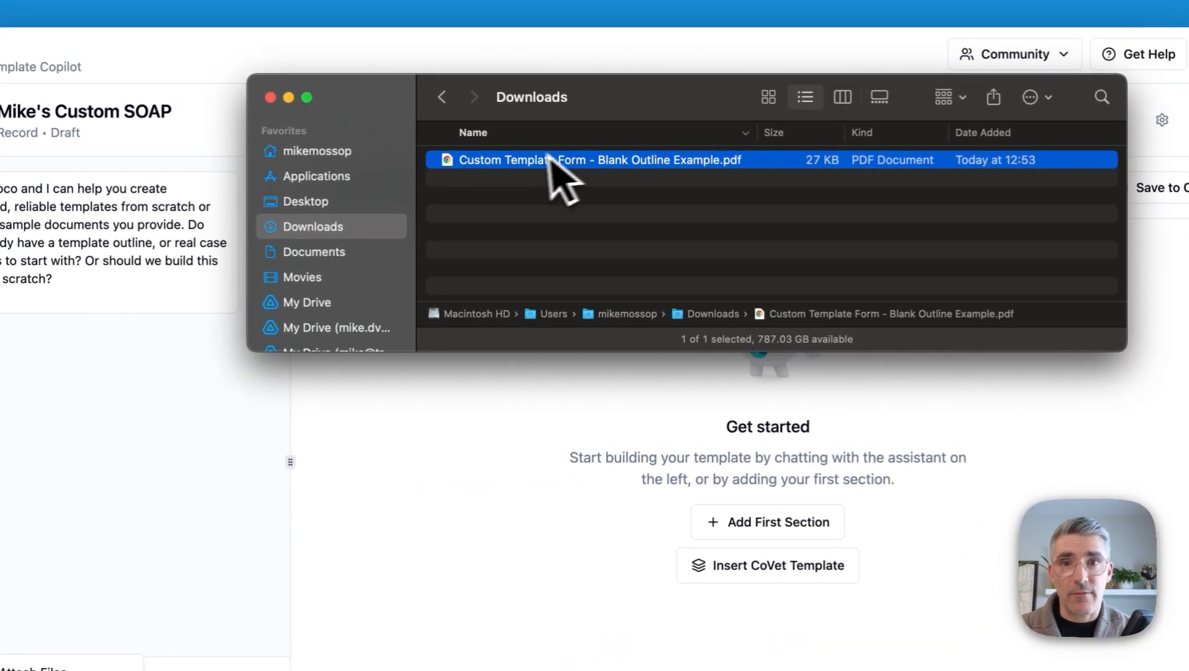
pyautogui.doubleClick(524, 163)
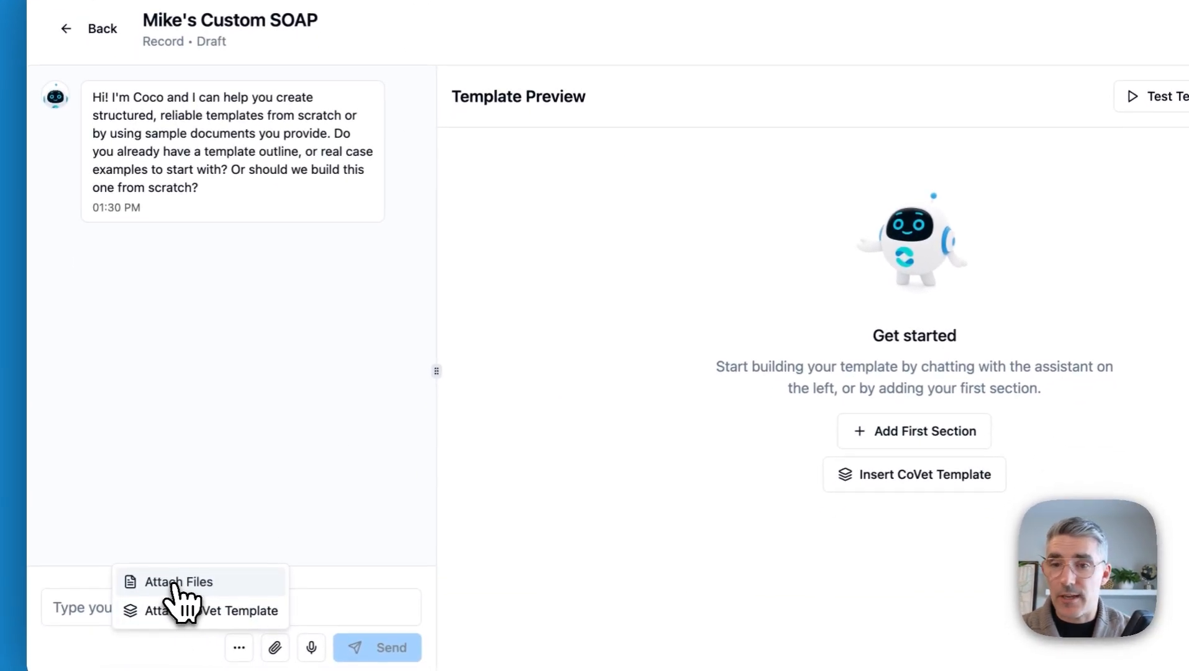
# Attach Custom Template Form - Blank Outline Example.pdf from Downloads to the Coco chat and send it
pyautogui.click(176, 584)
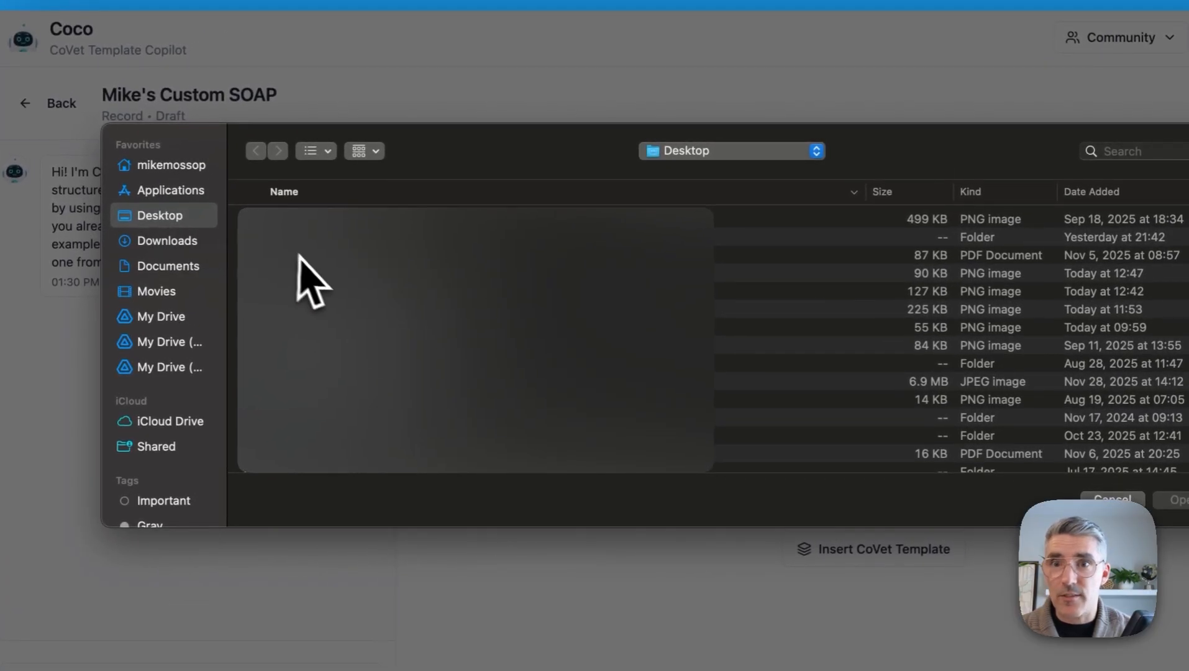
pyautogui.click(183, 241)
pyautogui.click(317, 221)
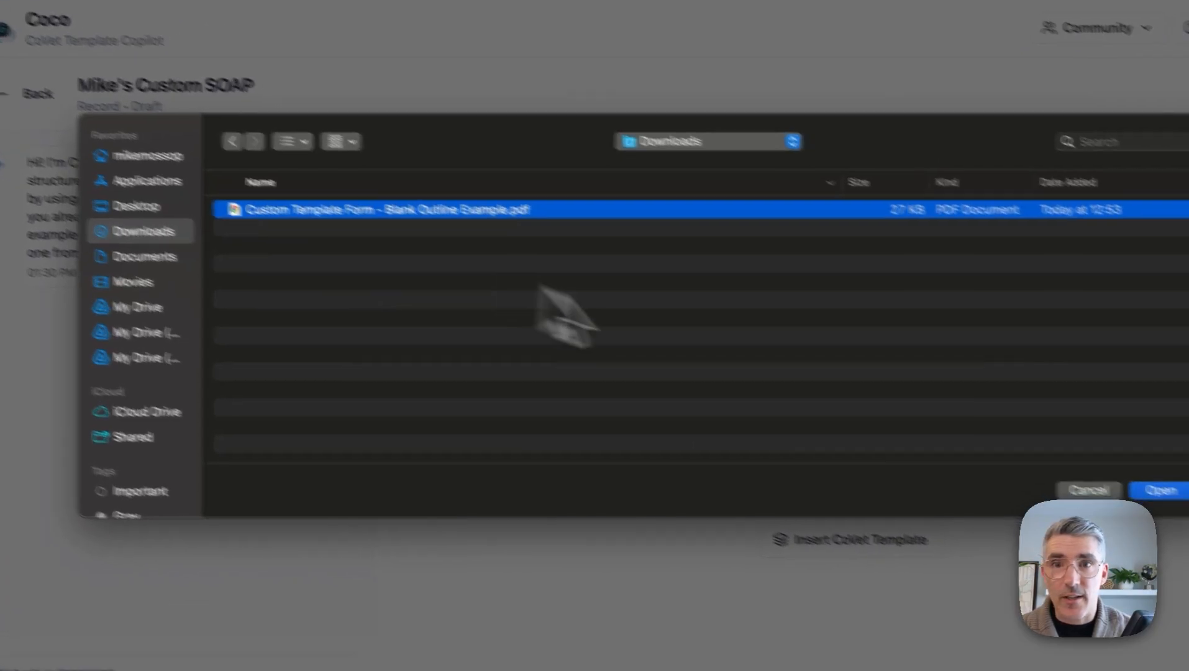
pyautogui.click(1161, 490)
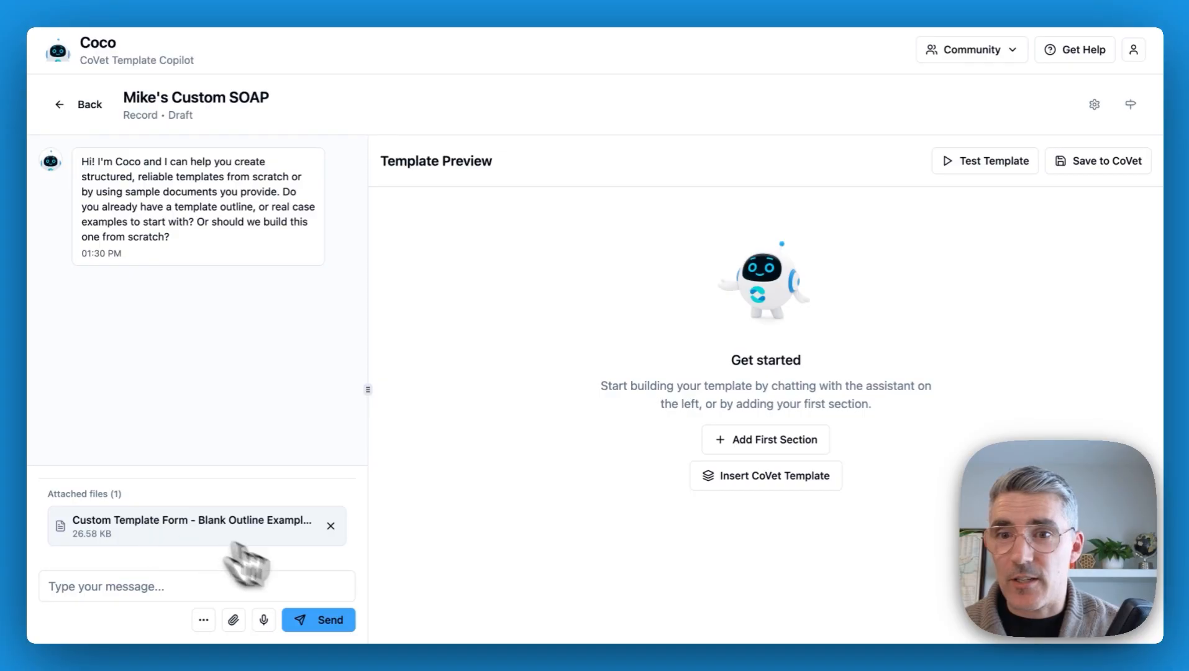
pyautogui.click(343, 620)
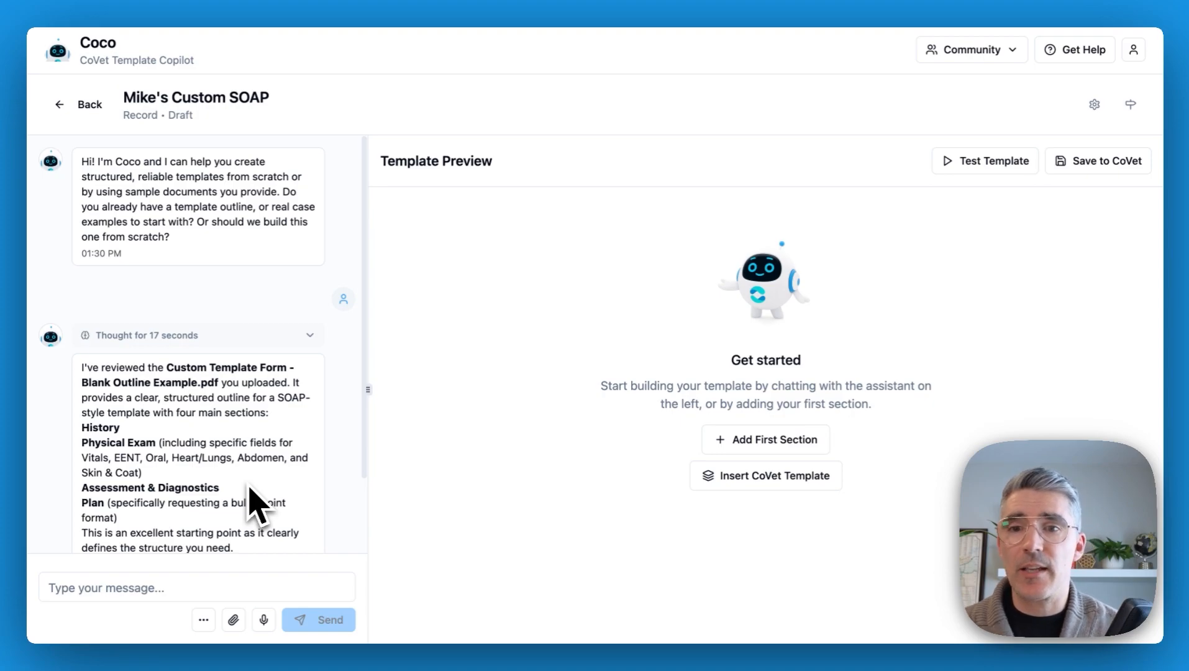
# Read Coco's review of the uploaded outline and send the reply "This sounds good!" to have the sections built
pyautogui.scroll(-2, 252, 504)
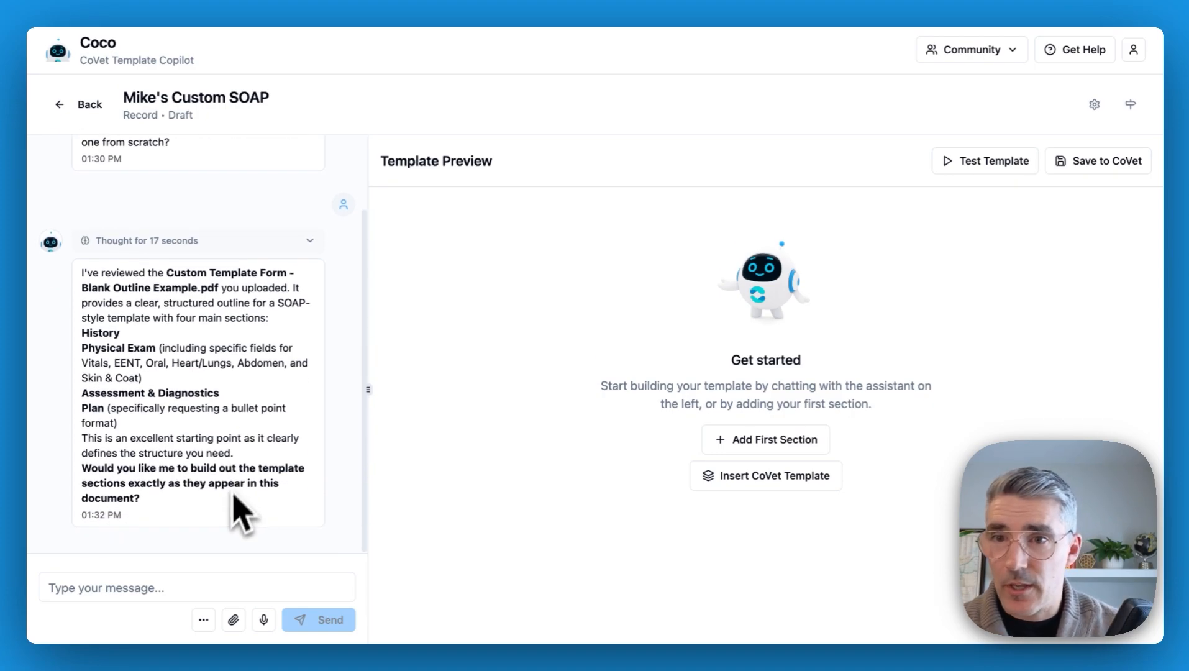
pyautogui.click(199, 589)
pyautogui.write('This ')
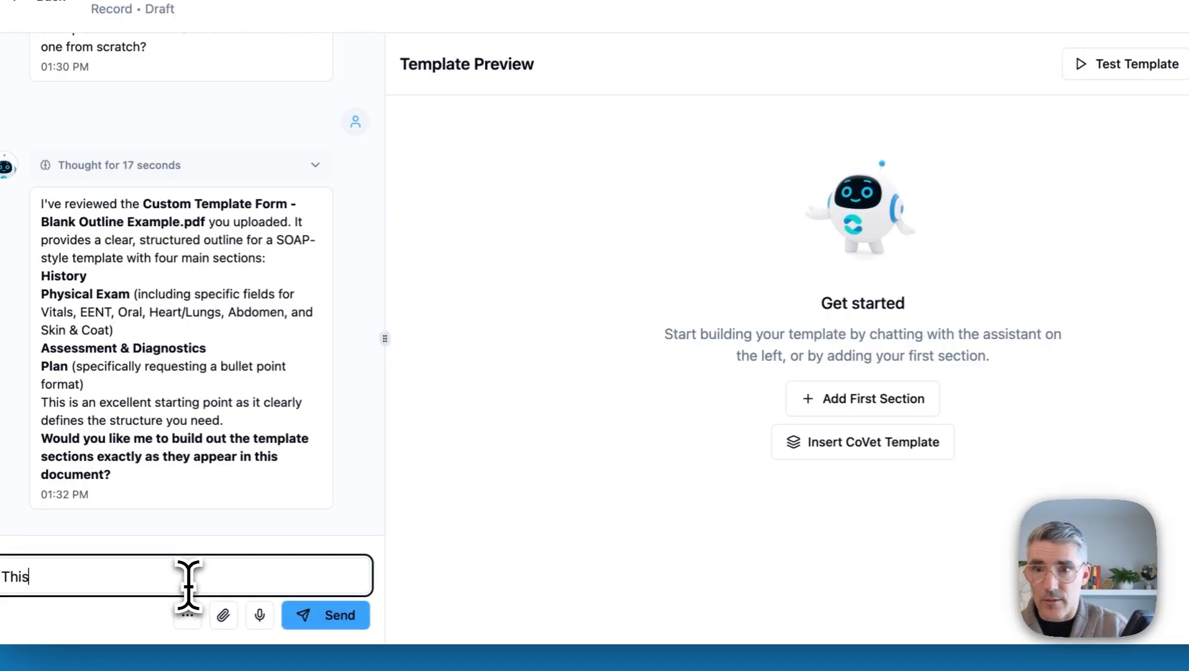
pyautogui.write('sounds good!')
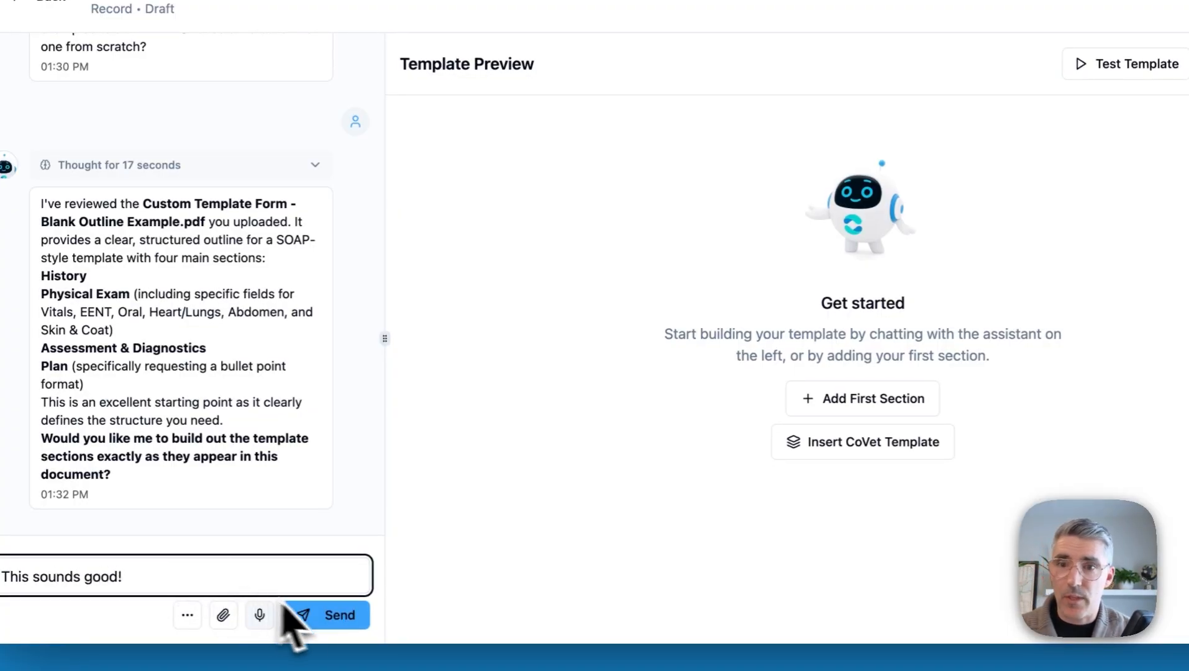
pyautogui.click(317, 615)
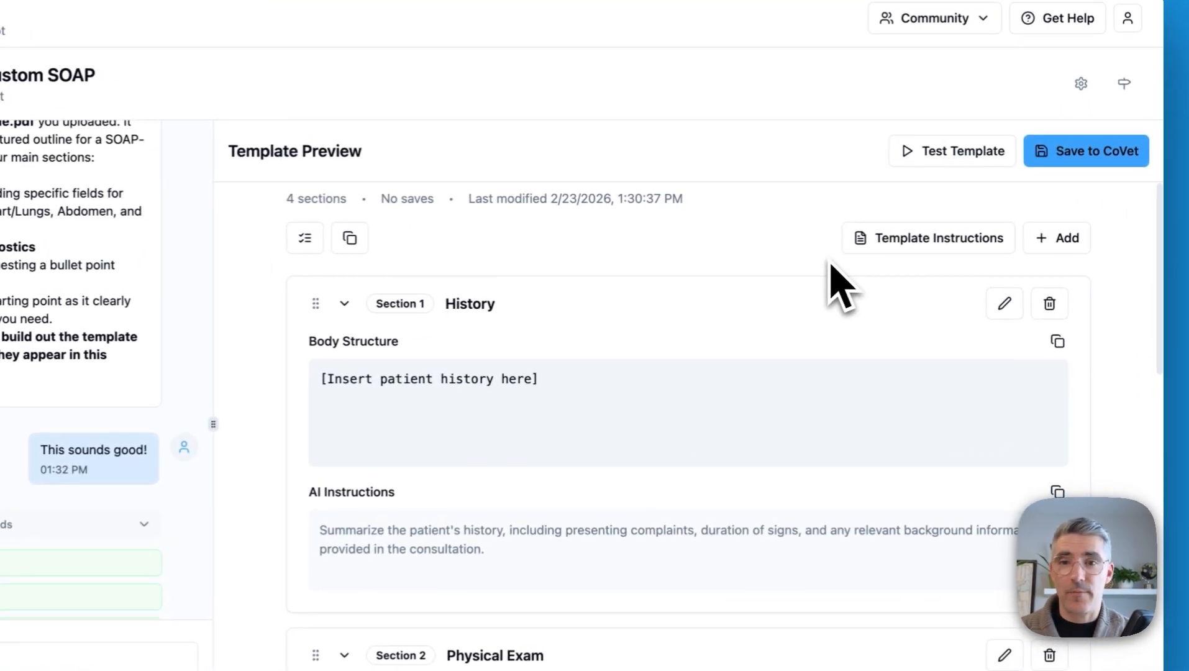
# Examine the generated Physical Exam and Assessment & Diagnostics sections, including their body structure and AI instructions
pyautogui.scroll(-5, 815, 264)
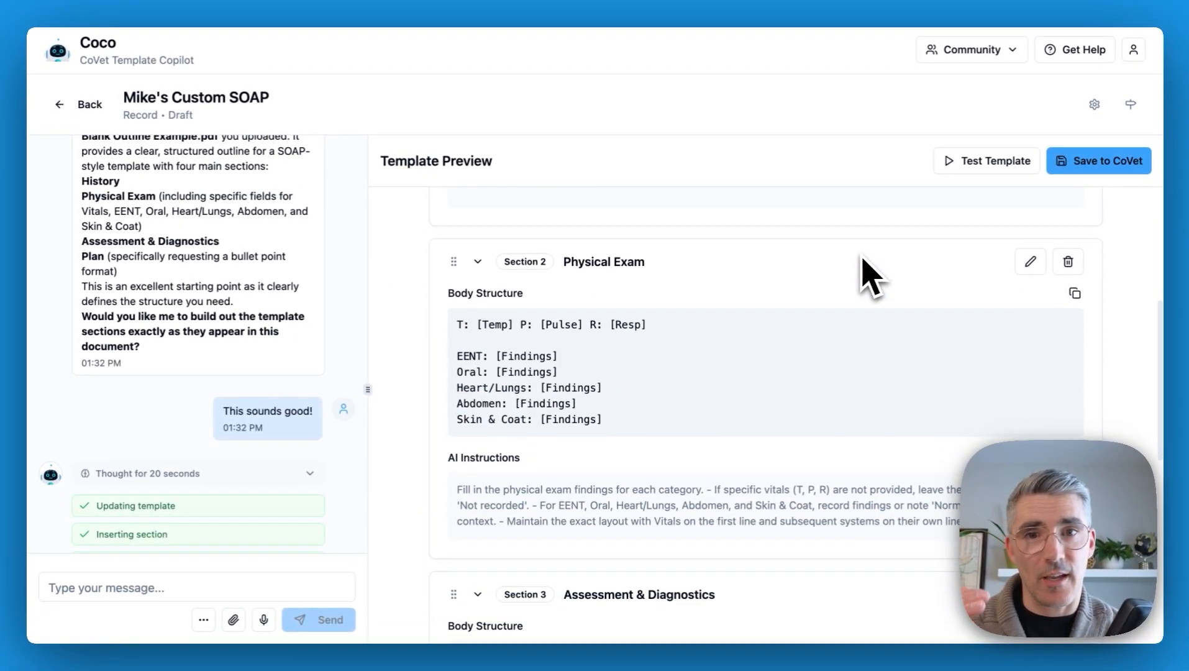
pyautogui.scroll(-10, 869, 277)
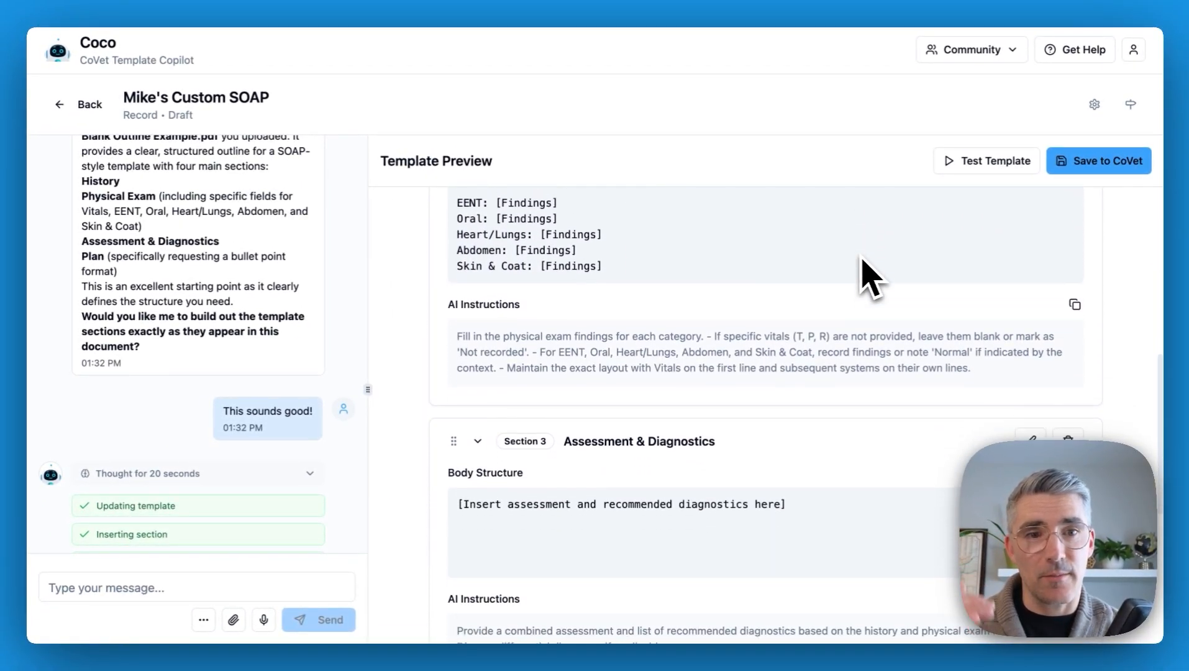
pyautogui.scroll(15, 869, 277)
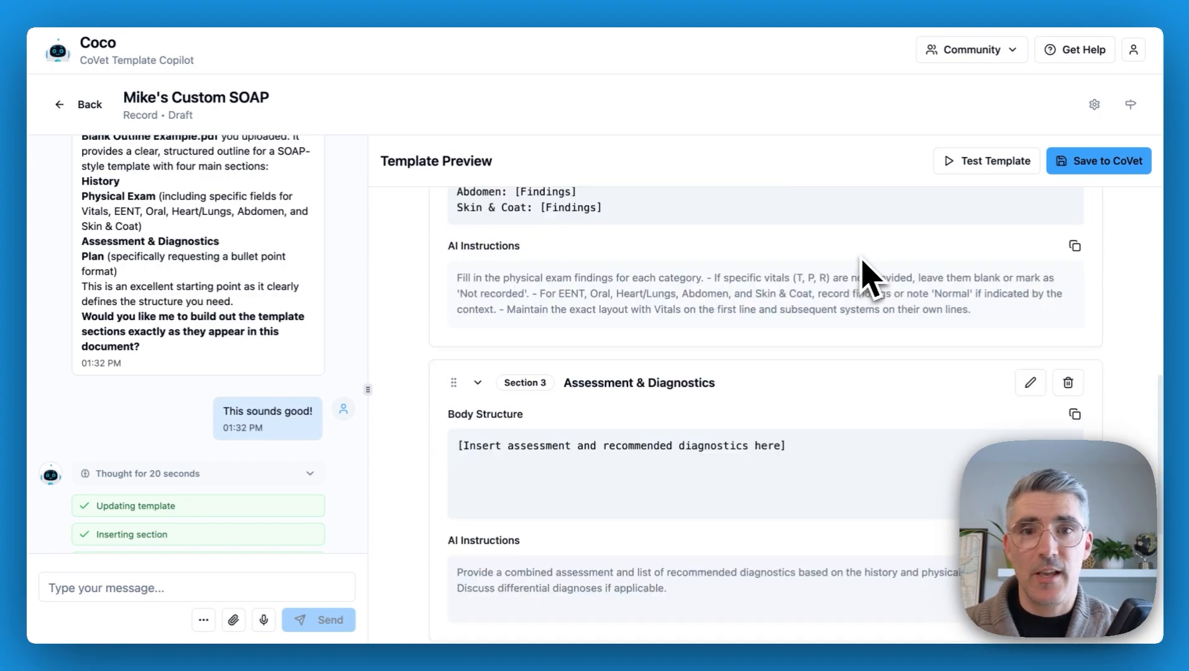